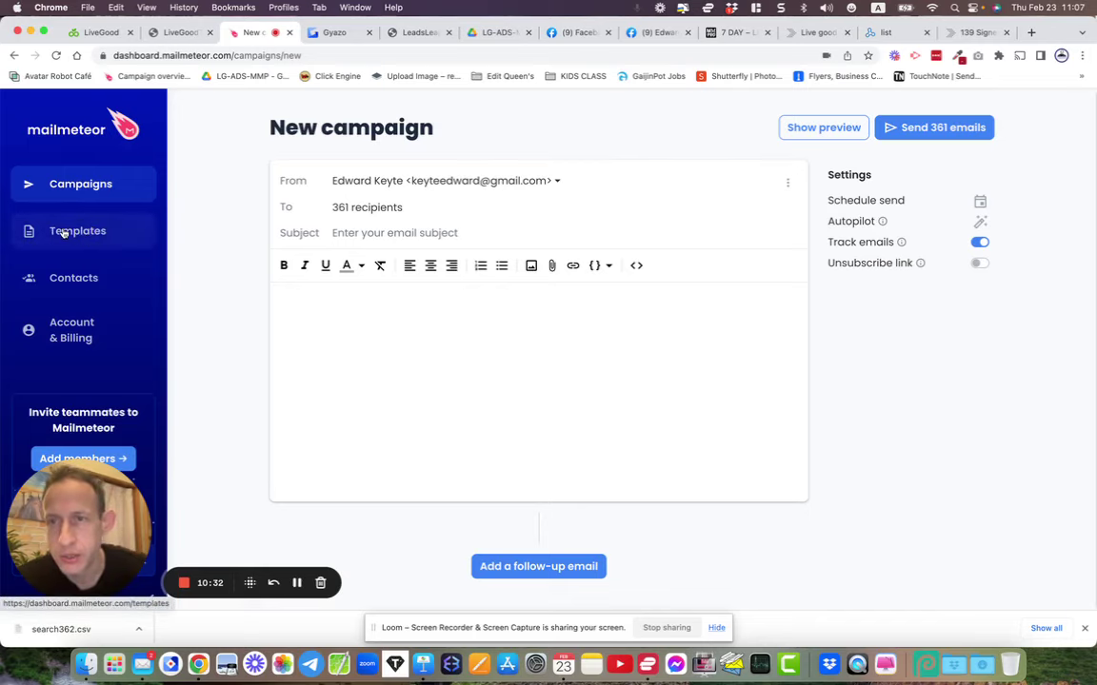
- Open the saved templates list in a separate browser tab and look through the LiveGood email templates
super+click(63, 233)
click(308, 34)
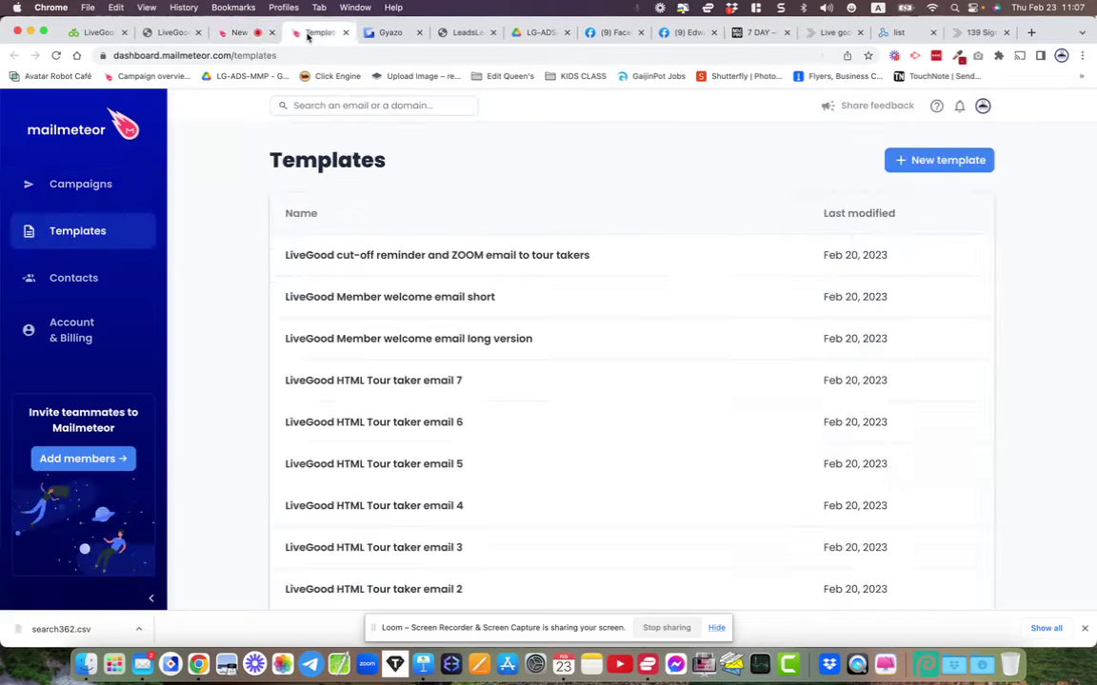
scroll(315, 253, down, 3)
scroll(314, 253, up, 3)
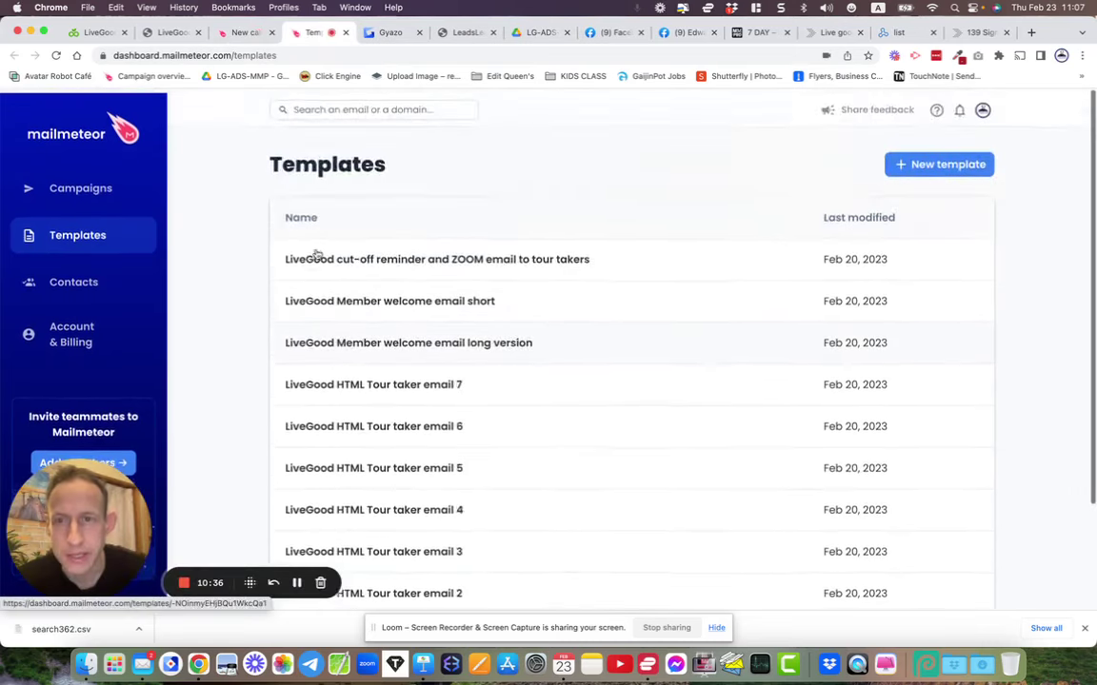
scroll(317, 254, down, 2)
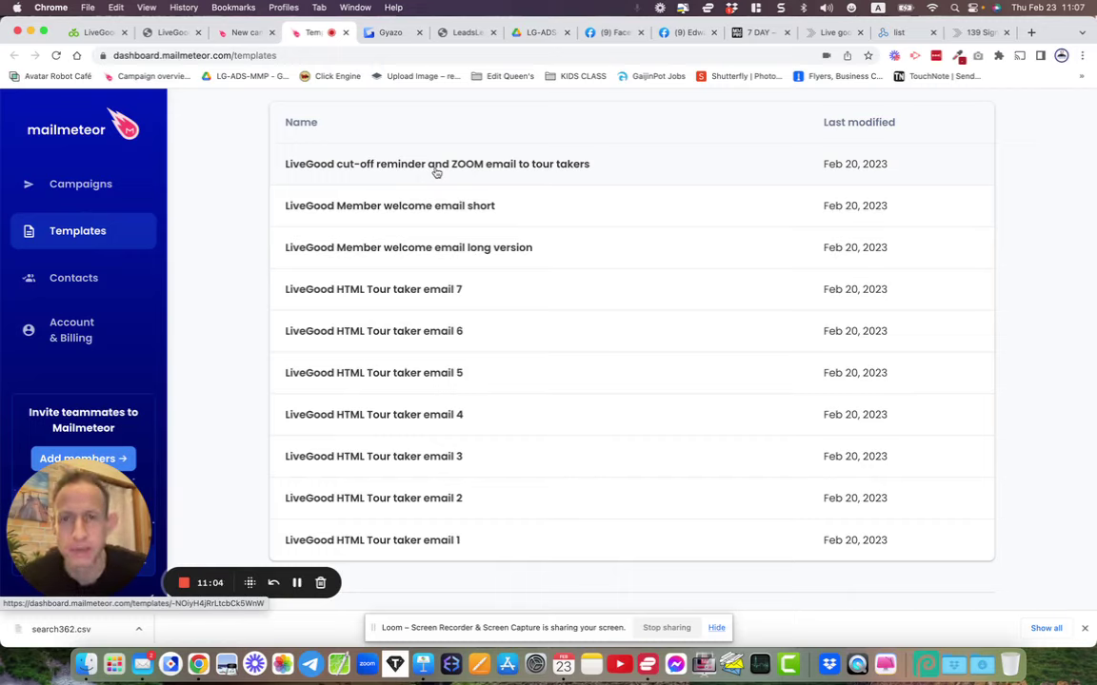
- Insert the "LiveGood HTML Tour taker email 3" template into the new campaign and look through its content
click(246, 32)
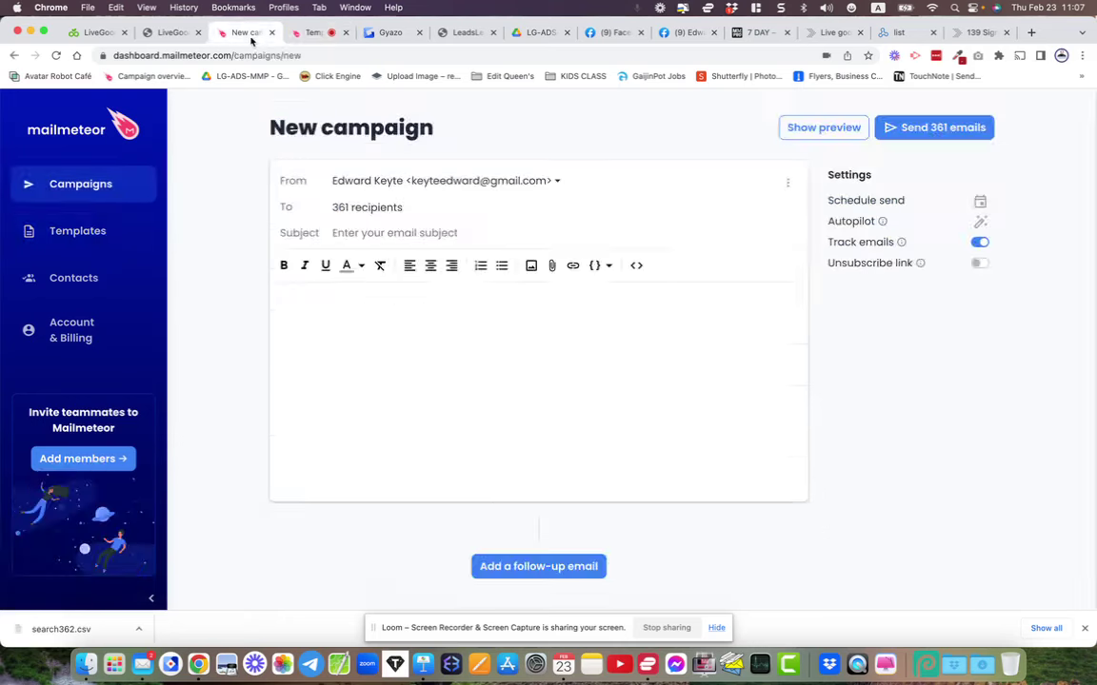
click(788, 186)
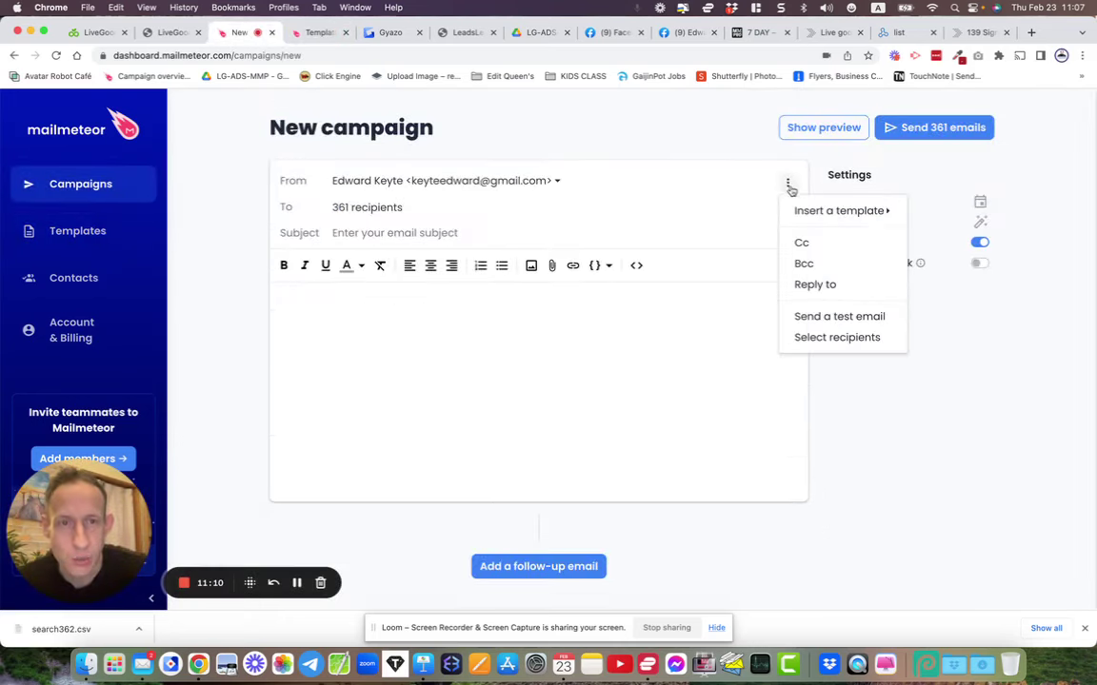
click(802, 211)
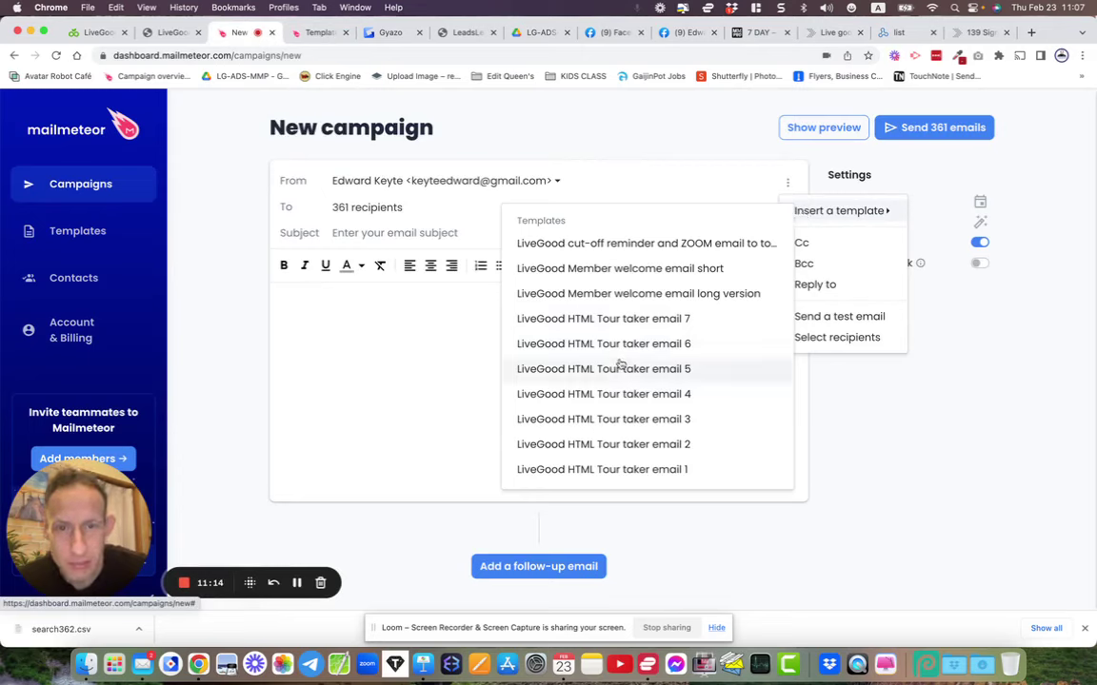
click(603, 420)
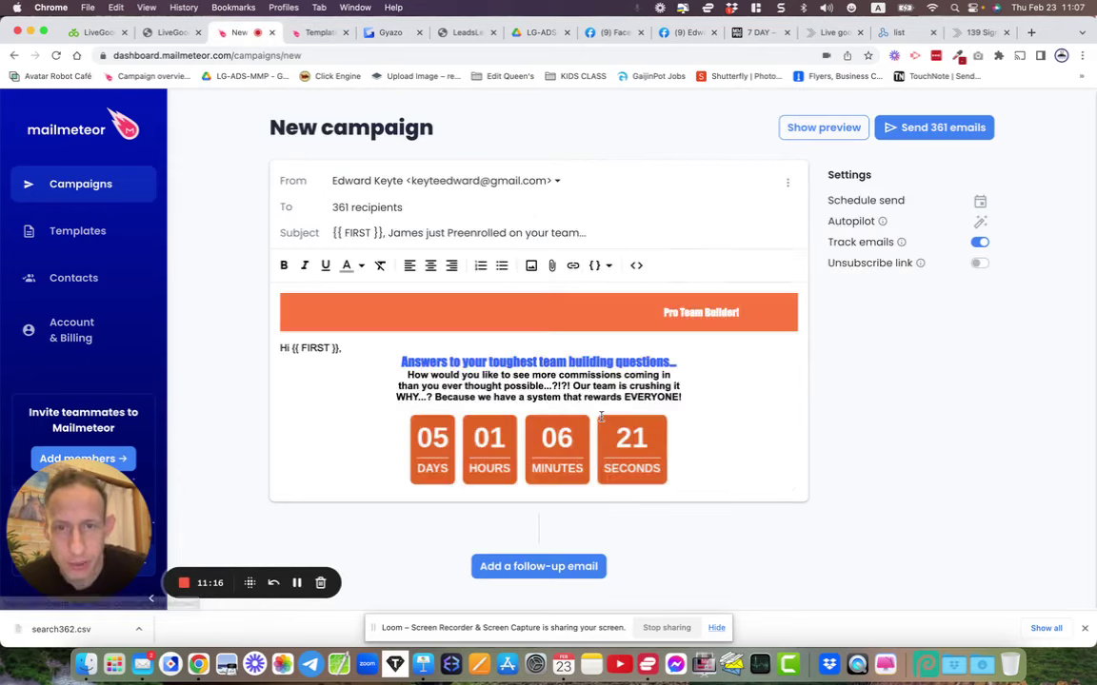
scroll(634, 408, down, 3)
scroll(634, 408, down, 5)
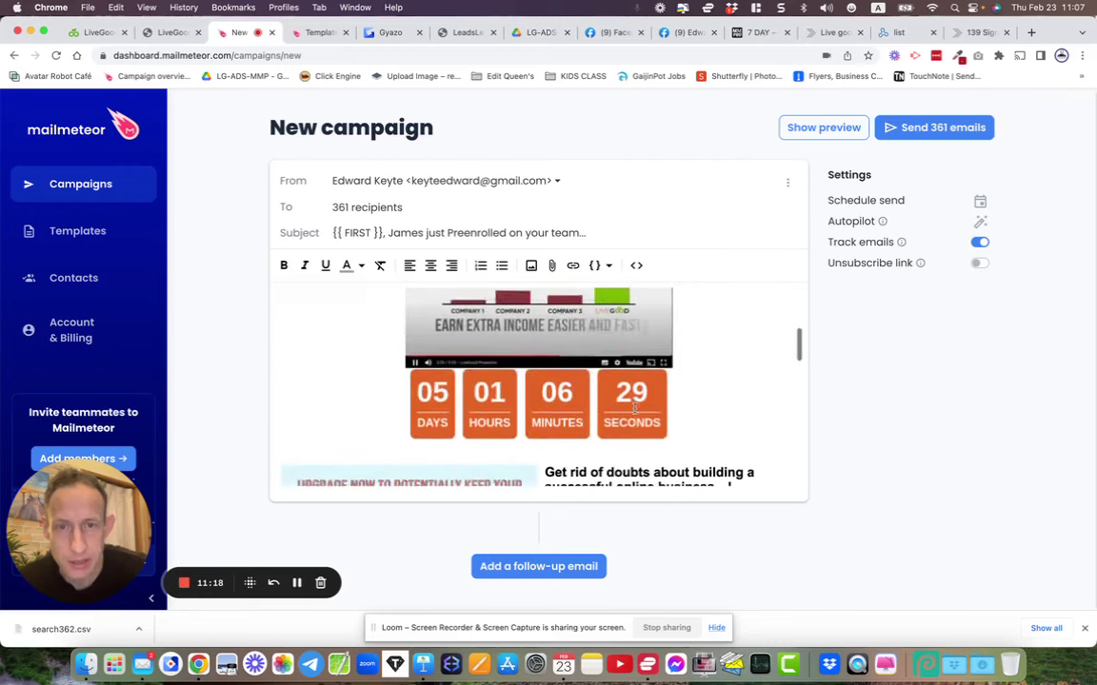
scroll(634, 408, down, 8)
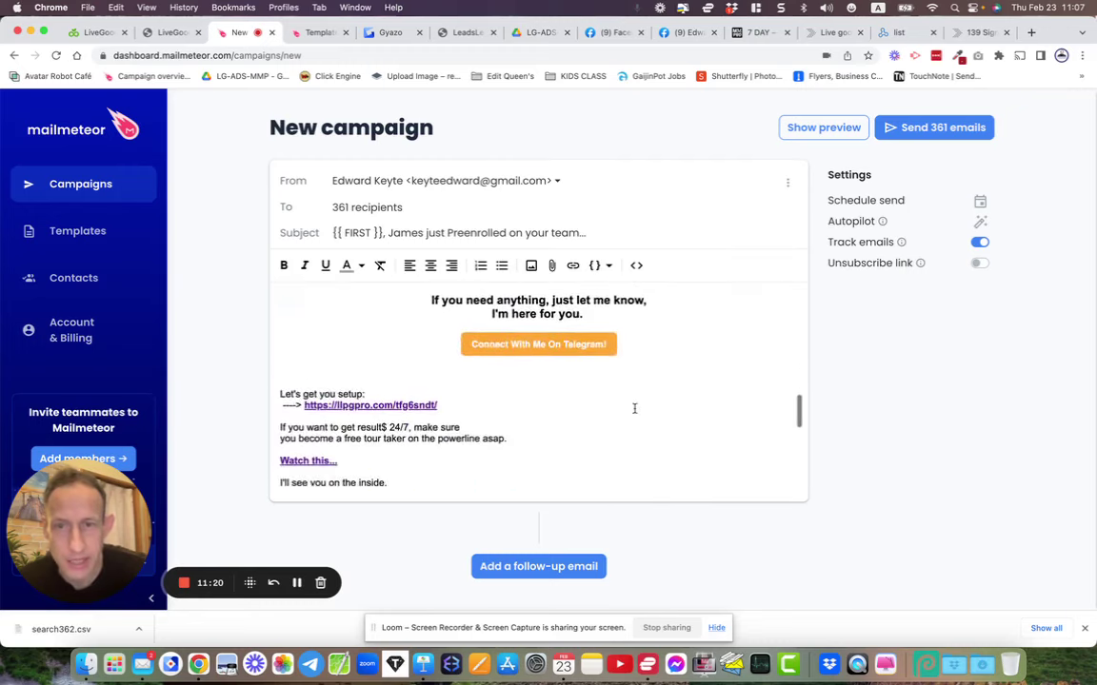
scroll(634, 407, up, 15)
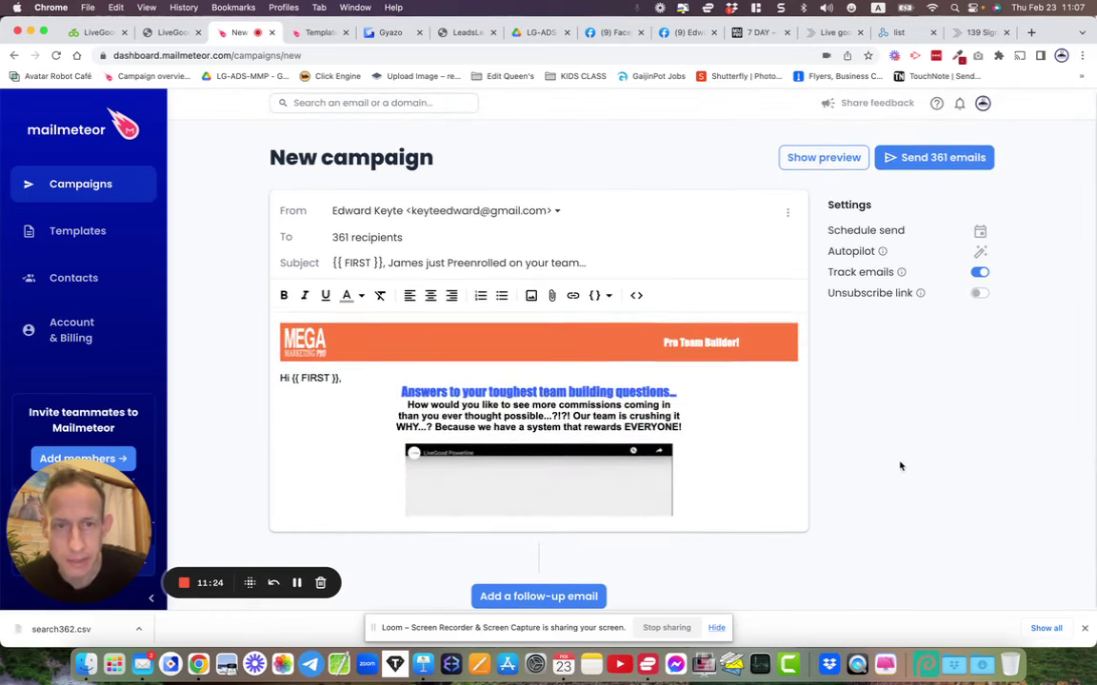
scroll(904, 466, down, 1)
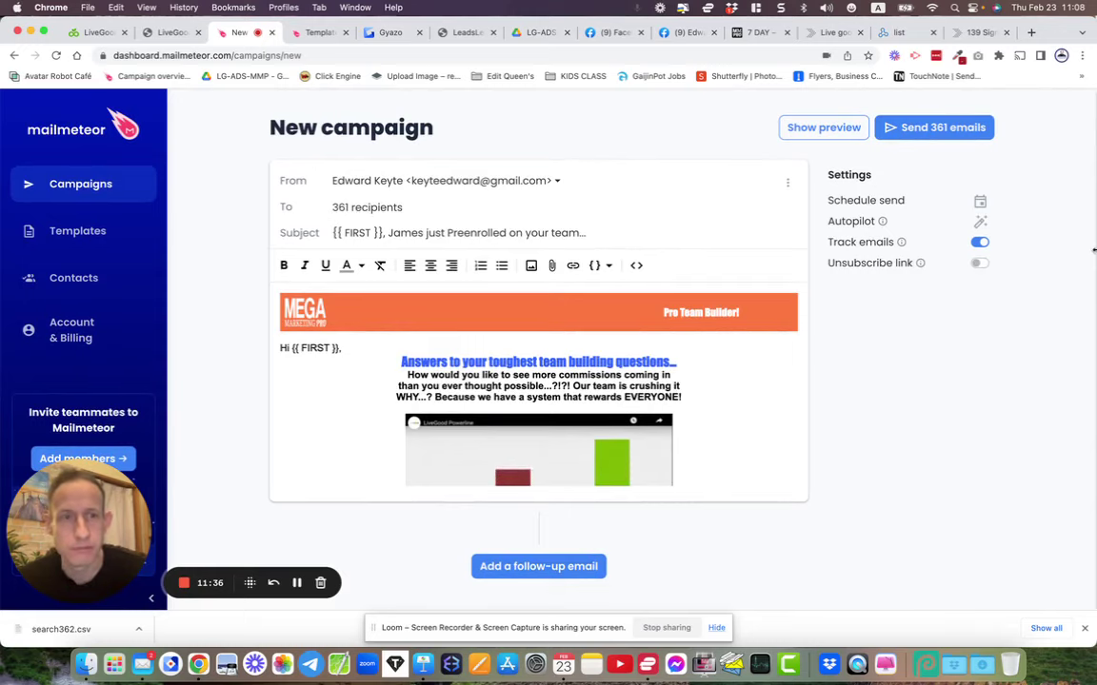
- Open search362.csv from the desktop to examine its column headings, then close it and restore the full browser width
drag(1093, 251, 1029, 251)
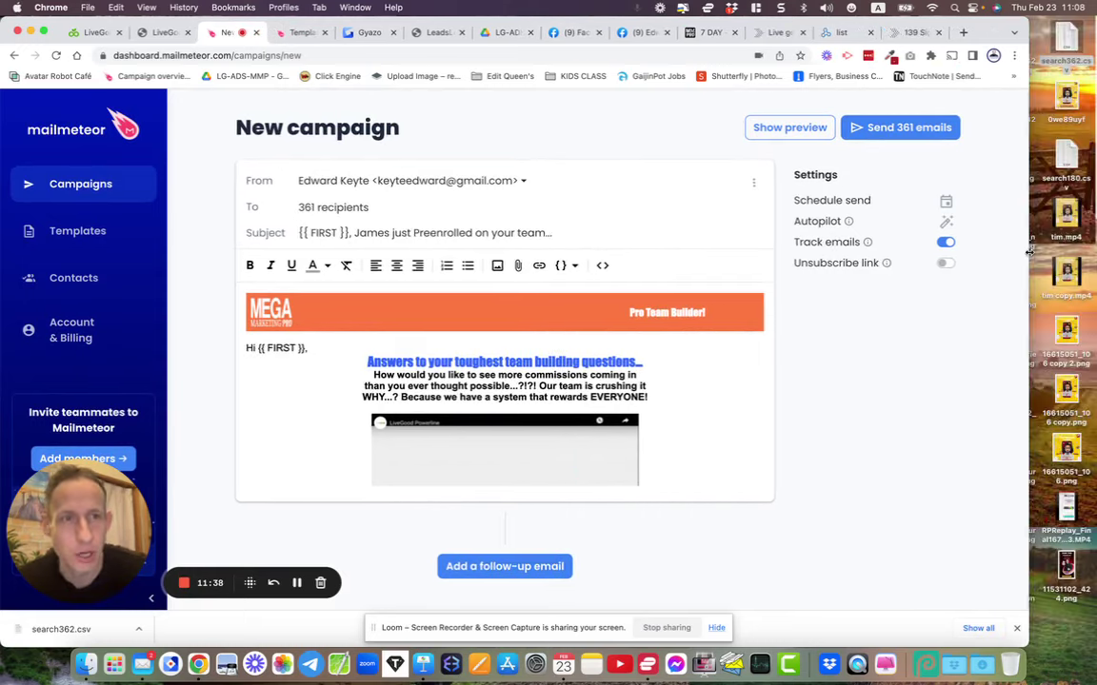
click(1062, 37)
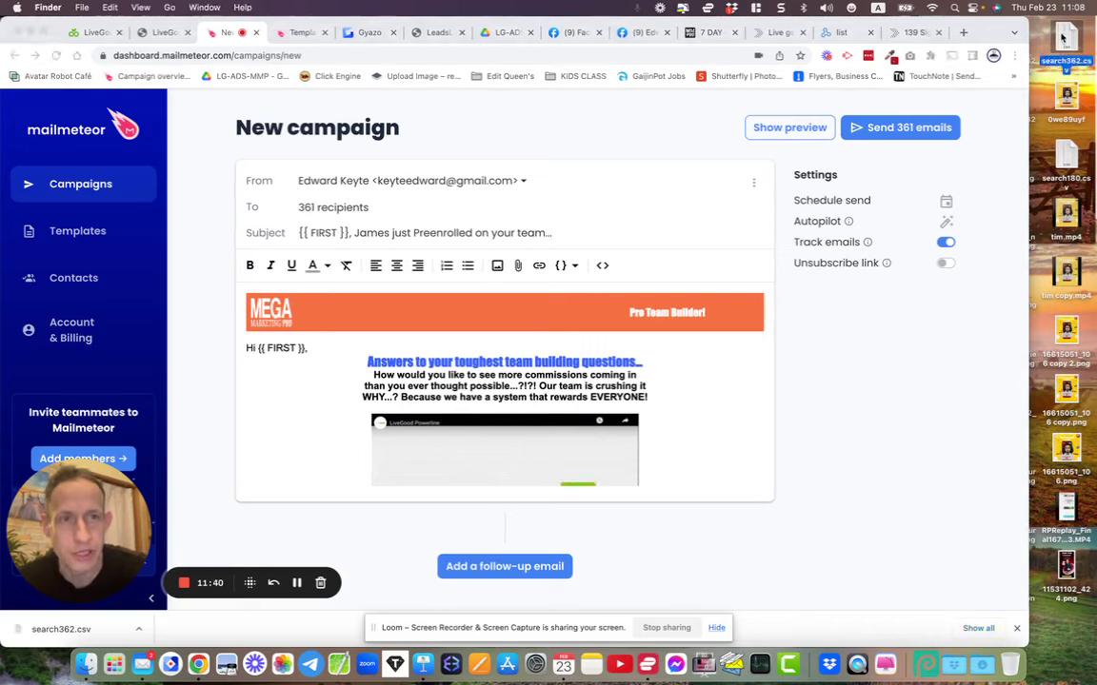
double_click(1064, 37)
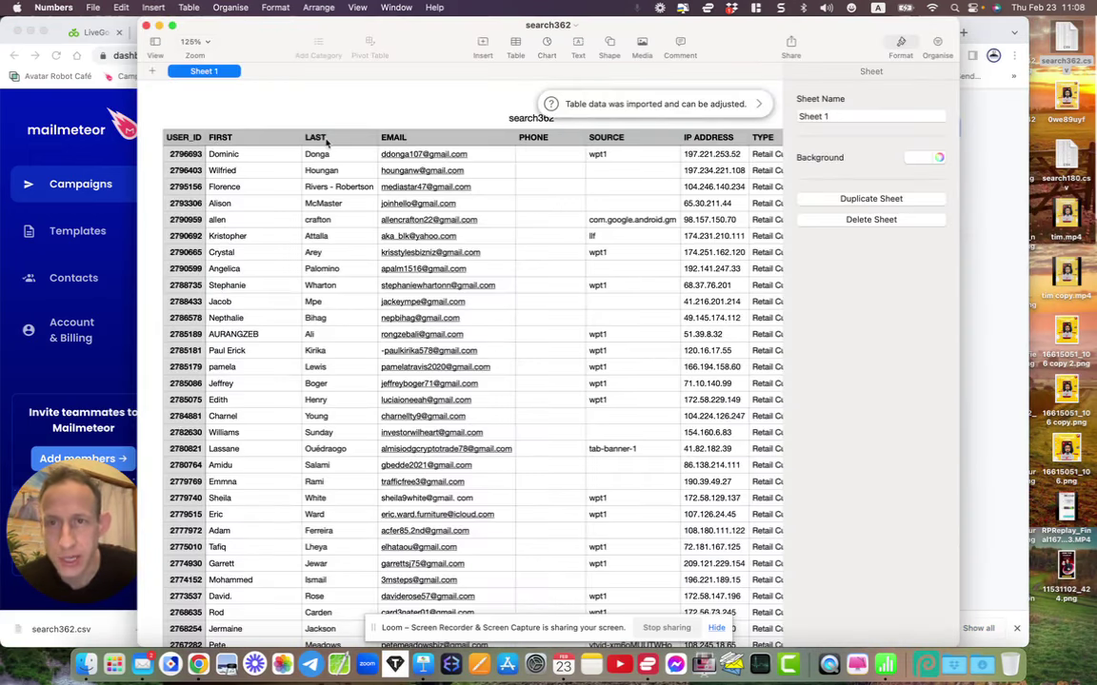
scroll(486, 160, right, 5)
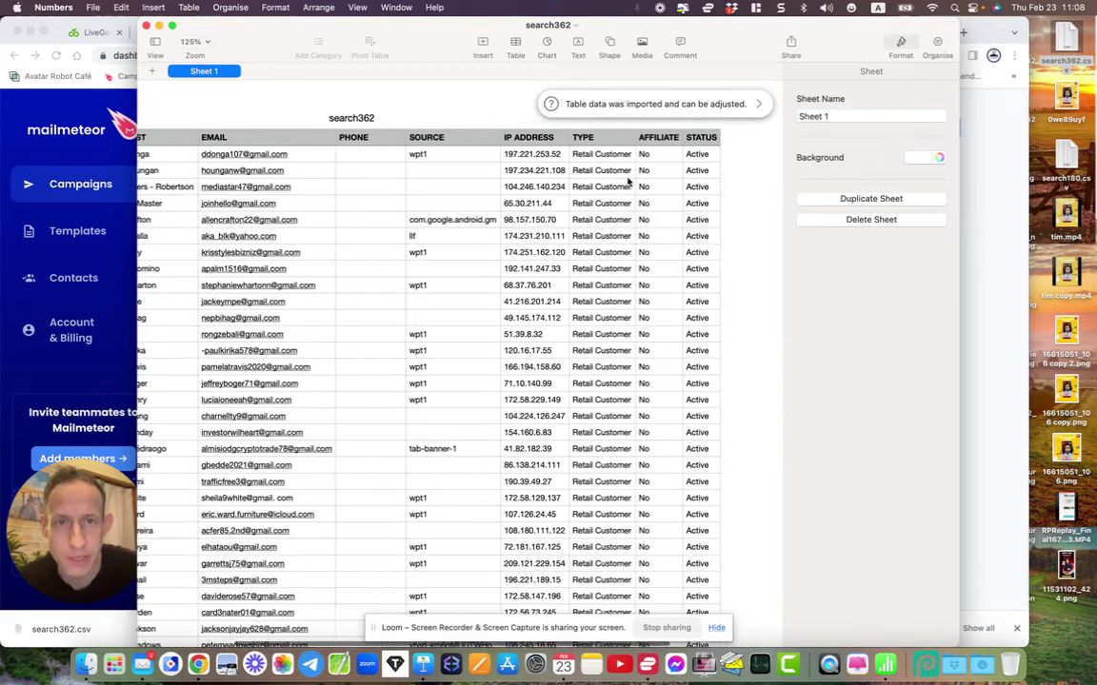
scroll(626, 179, left, 5)
key(super+q)
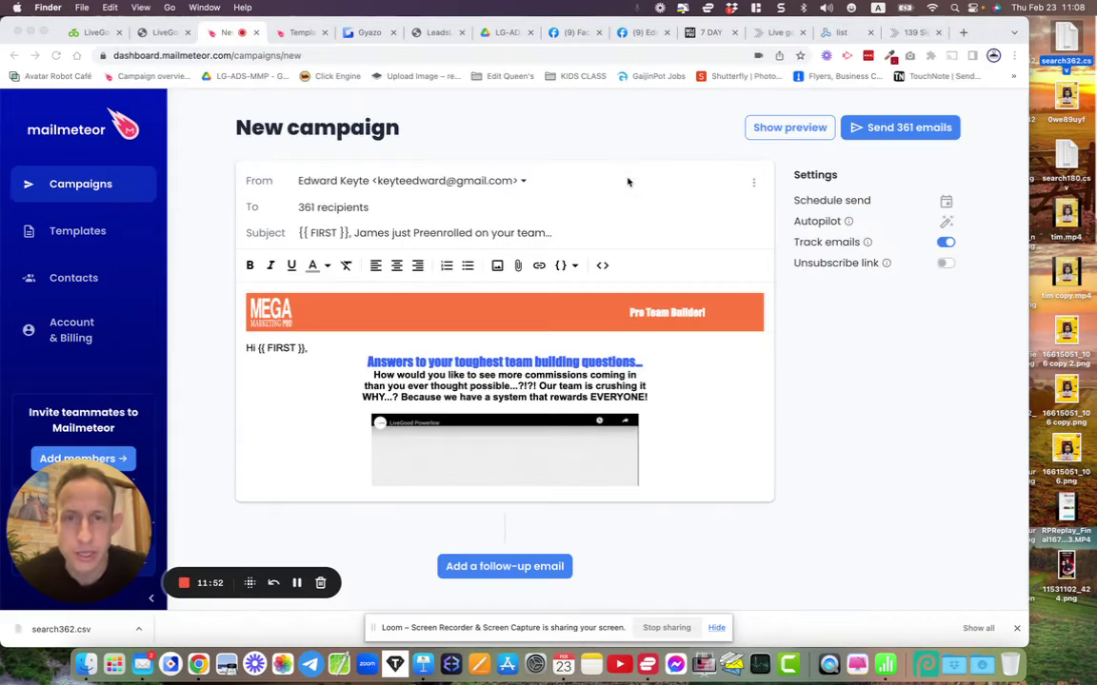
double_click(1028, 335)
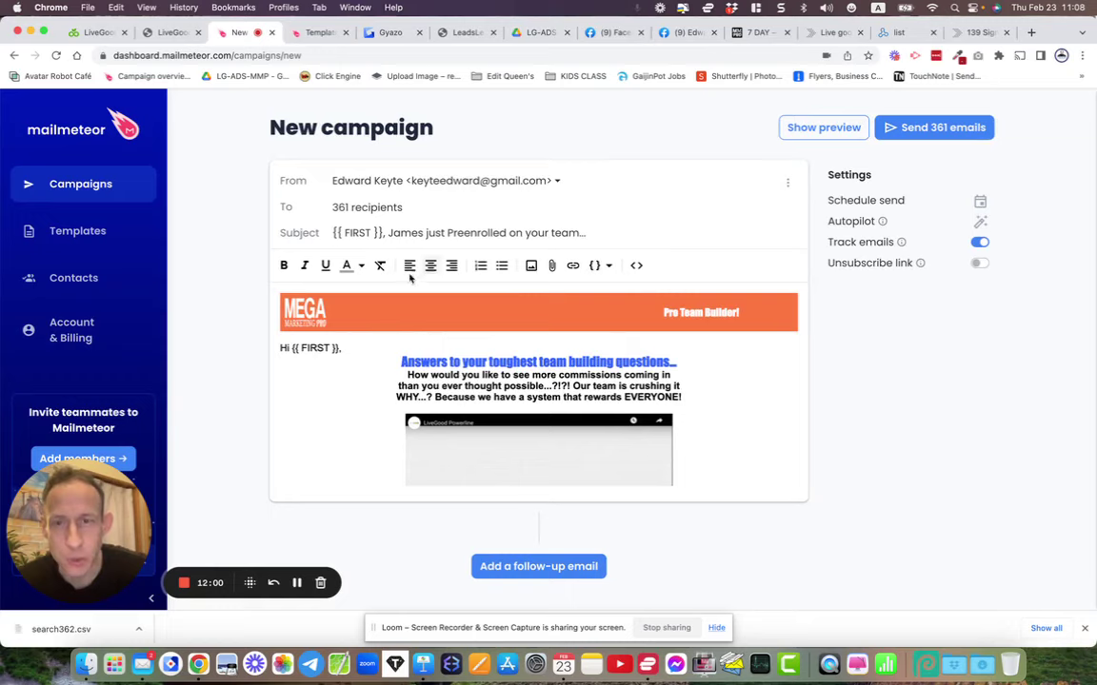
- Highlight the FIRST placeholder in the email greeting and check the list of available merge variables
drag(337, 349, 291, 350)
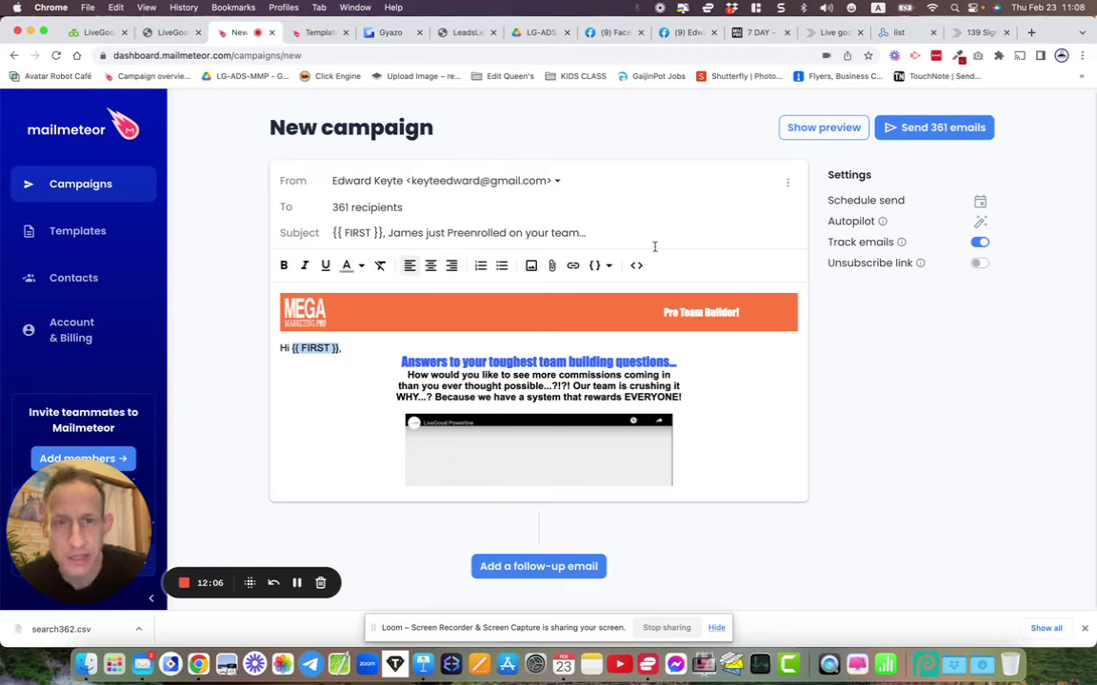
click(609, 266)
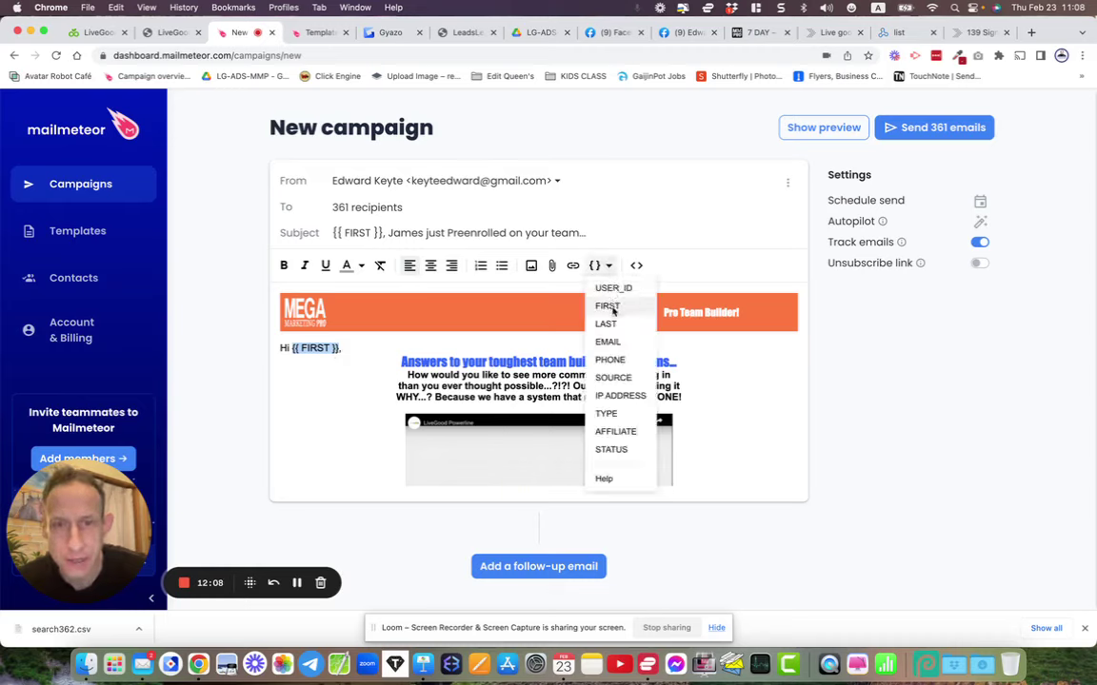
click(353, 360)
click(372, 395)
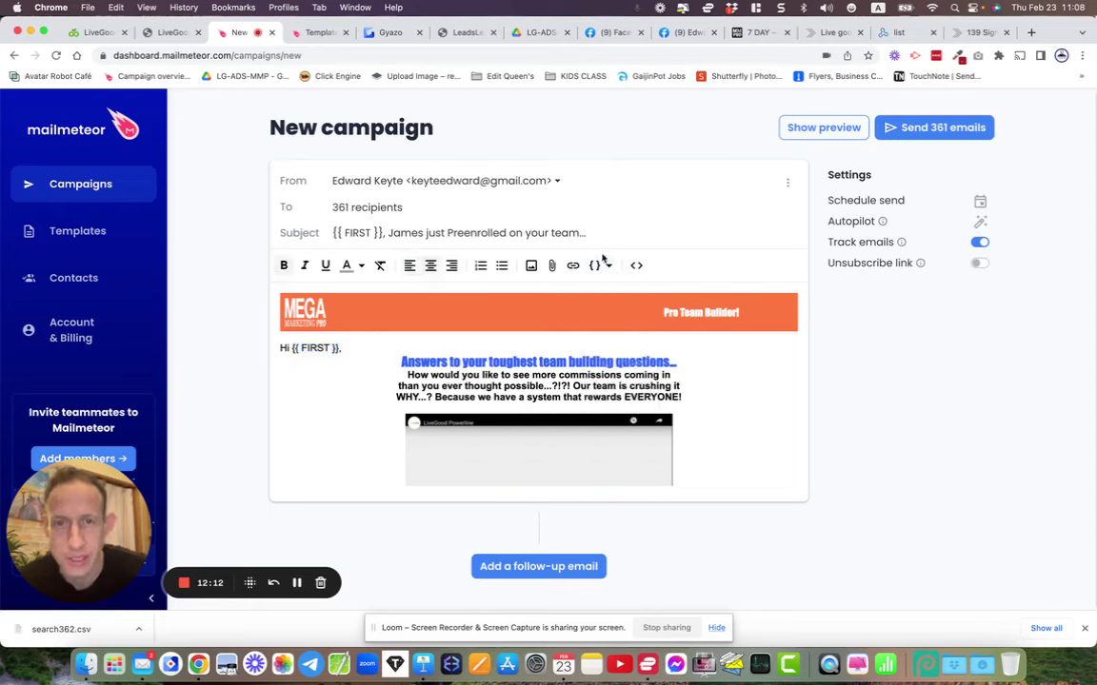
- Review the campaign email body, including the video image, countdown timer, tour buttons and closing links
scroll(409, 362, down, 3)
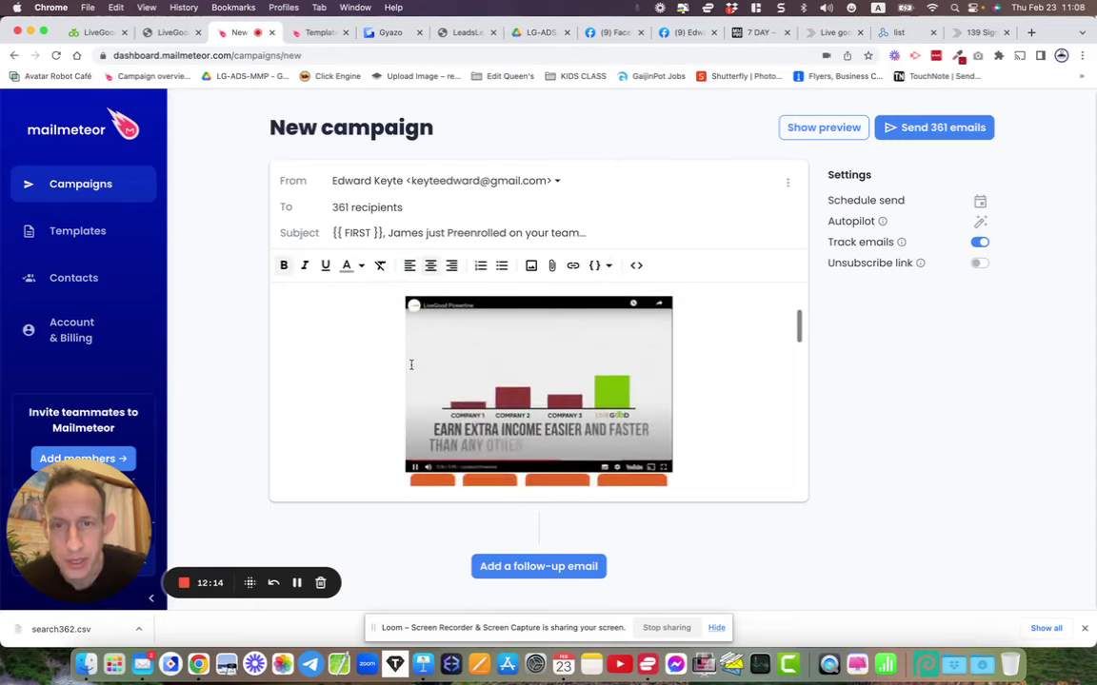
scroll(409, 362, up, 3)
scroll(411, 364, down, 4)
scroll(411, 364, down, 10)
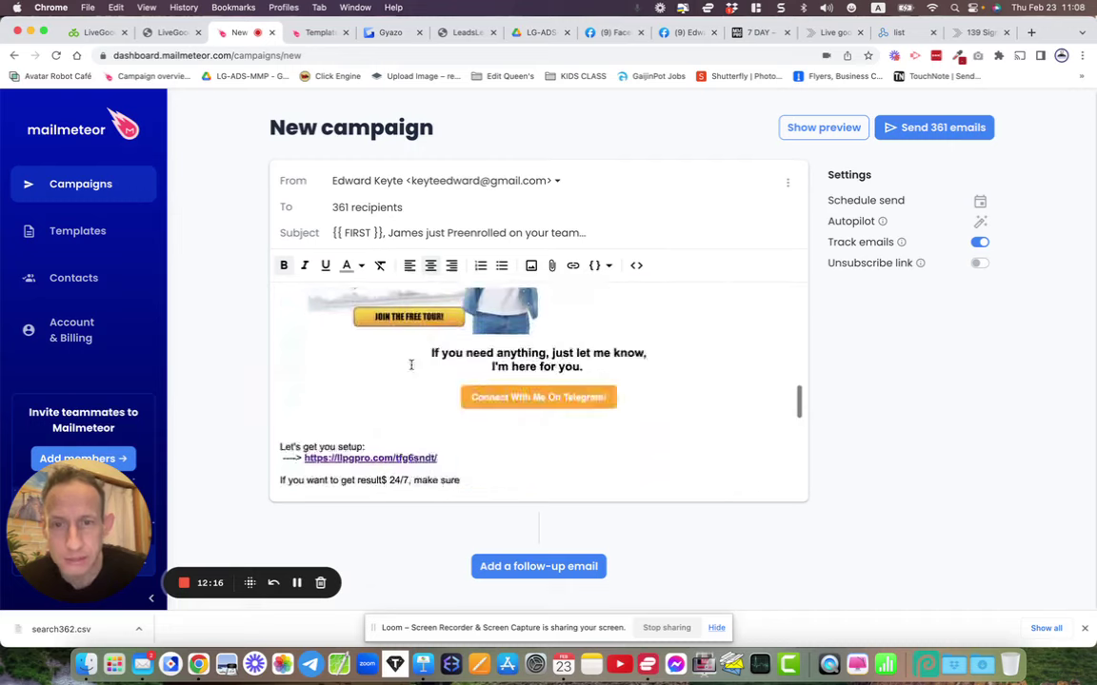
scroll(412, 364, up, 15)
scroll(411, 365, down, 4)
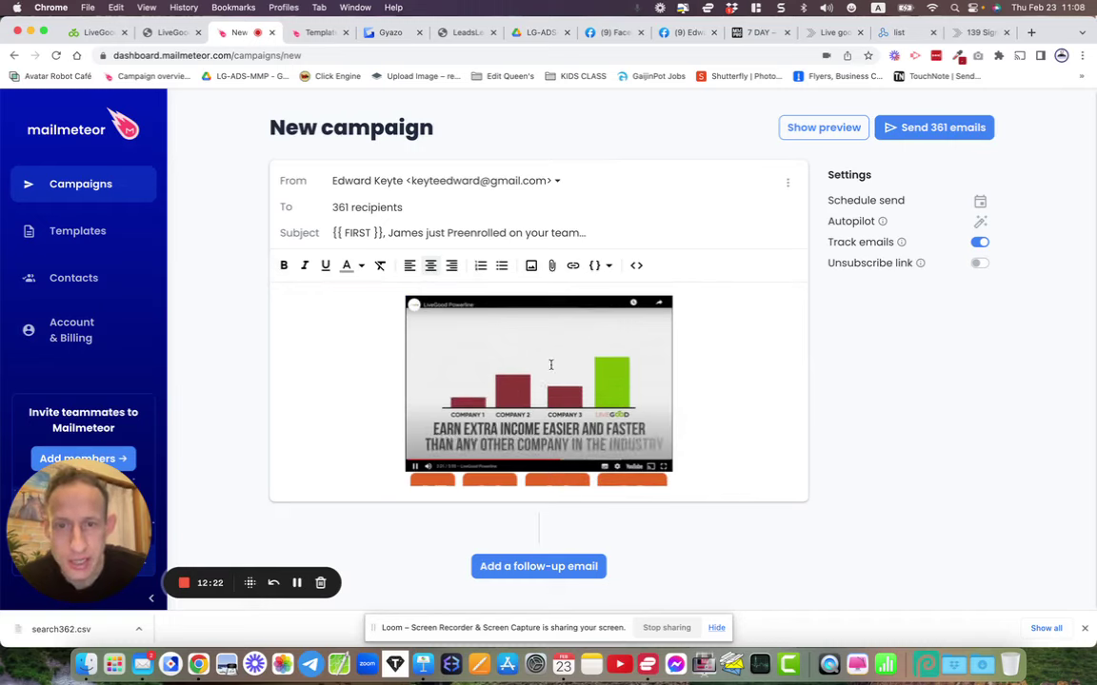
scroll(470, 399, down, 3)
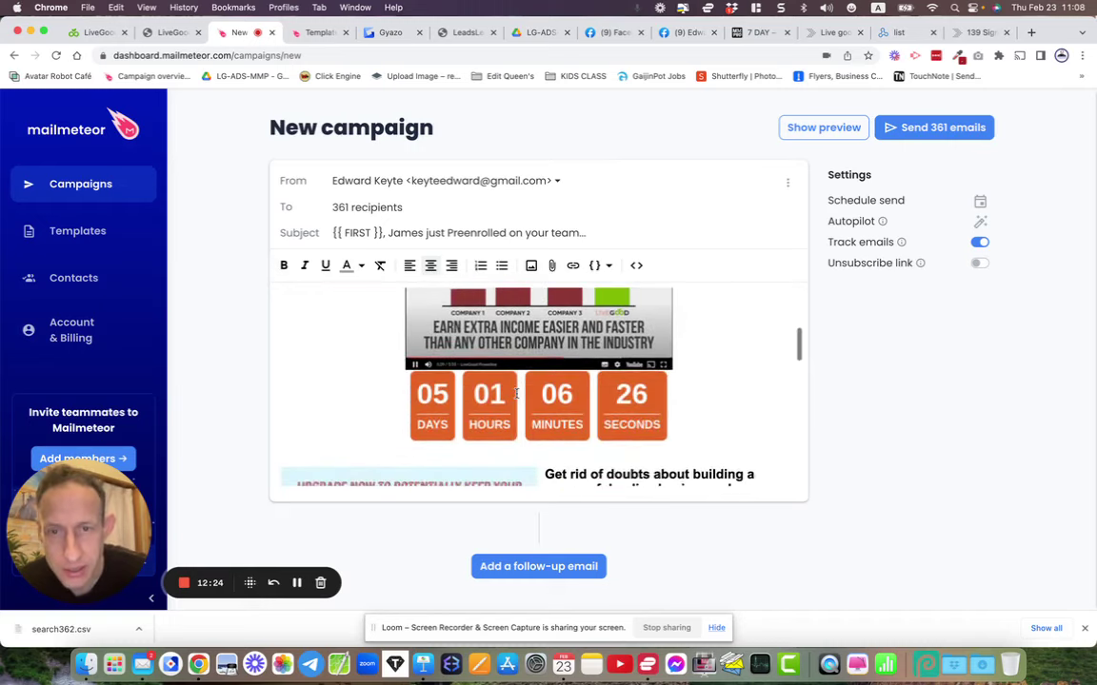
scroll(516, 394, down, 2)
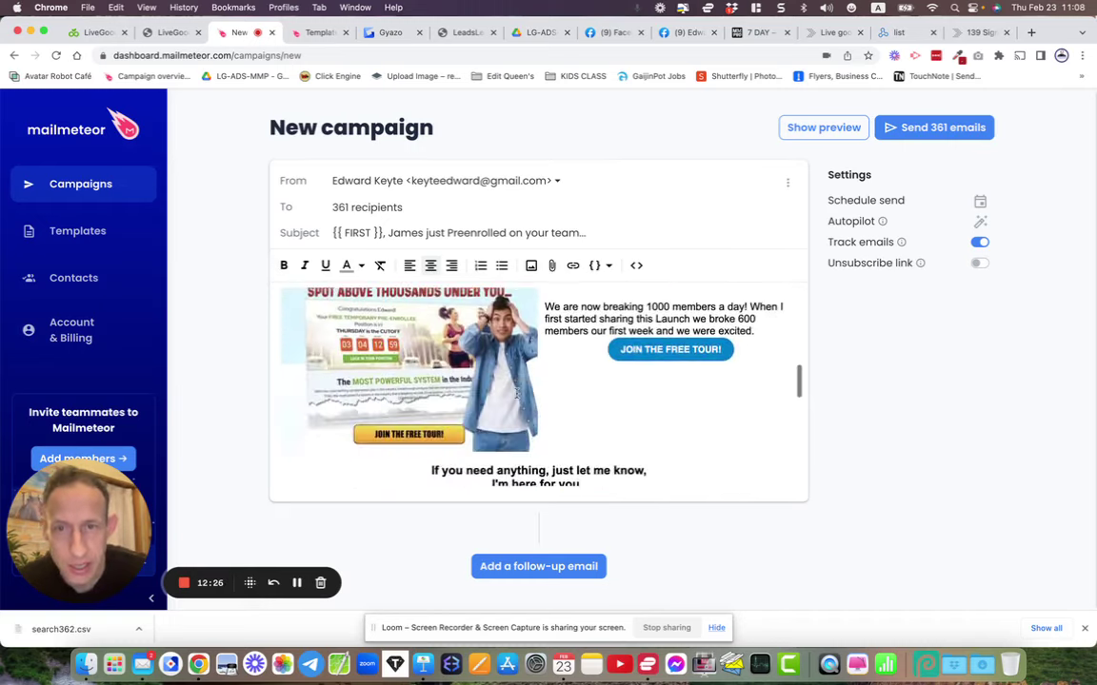
scroll(515, 393, up, 1)
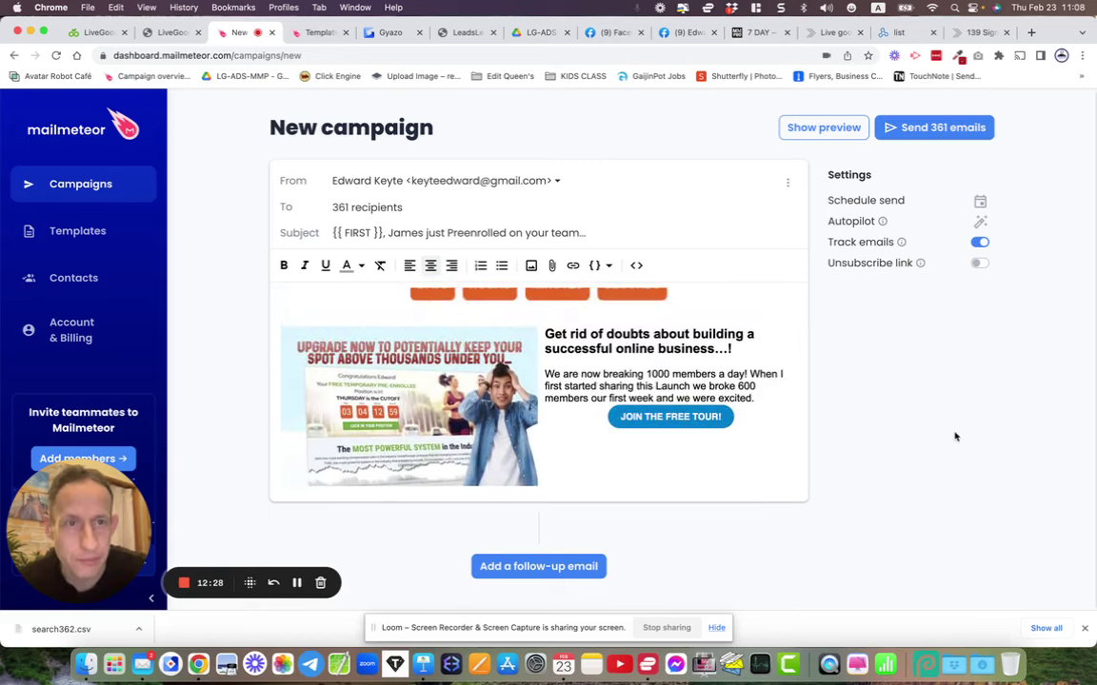
scroll(955, 436, up, 1)
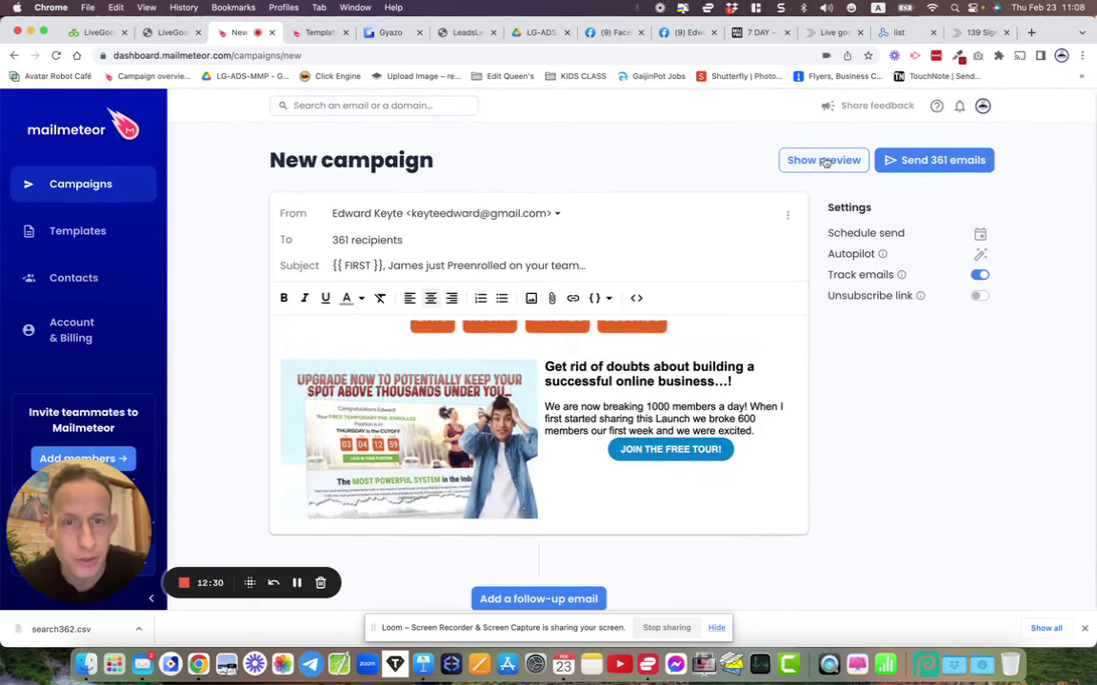
- Preview the campaign email in both desktop and mobile layouts for the first recipient, then close the preview
click(824, 161)
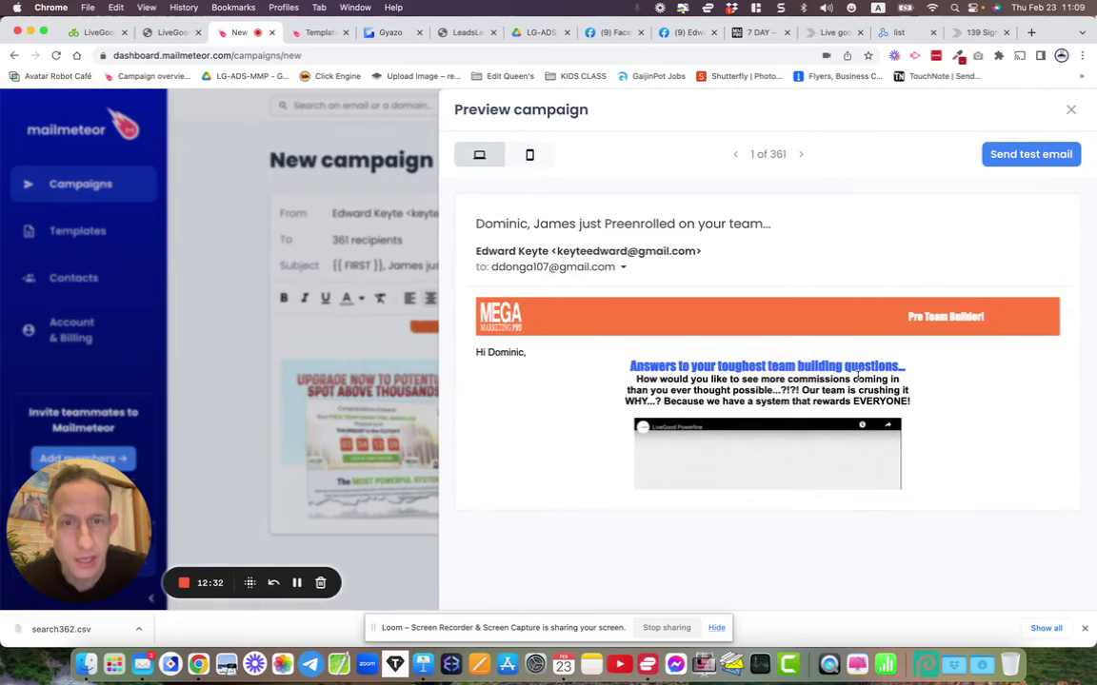
scroll(858, 376, down, 10)
scroll(860, 381, up, 10)
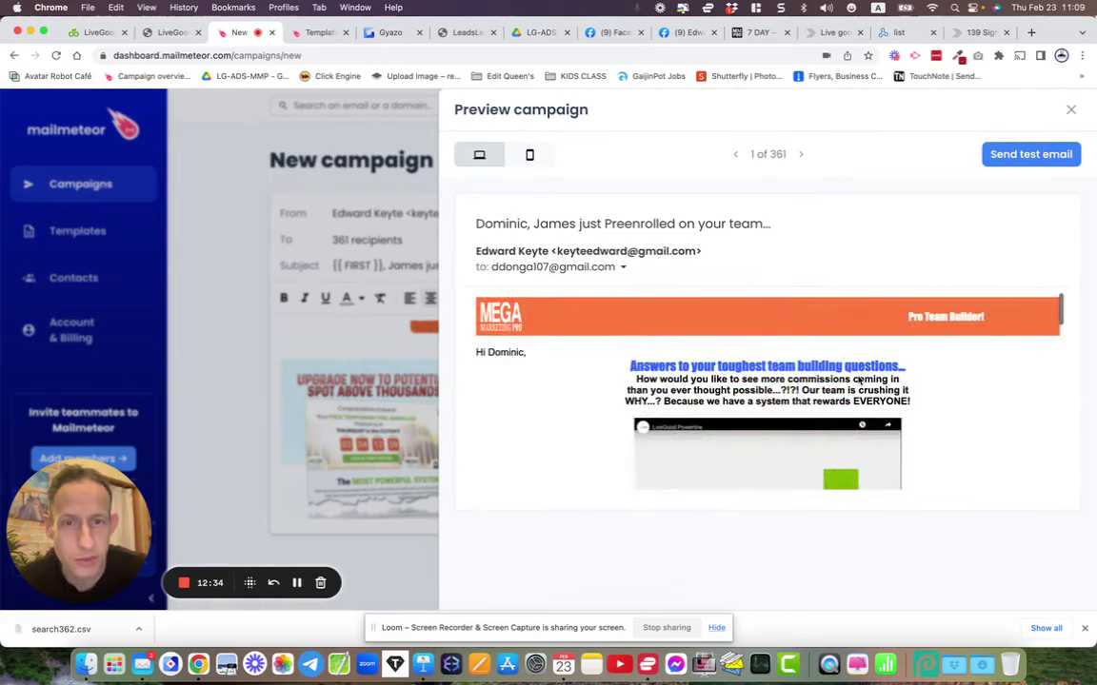
click(530, 154)
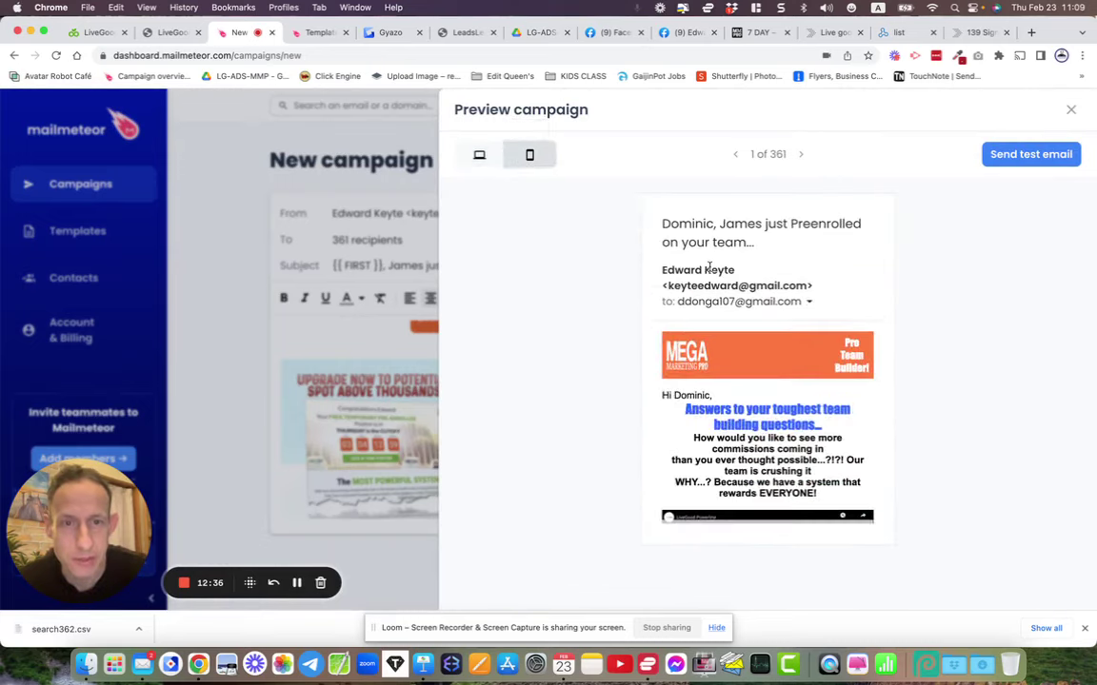
scroll(761, 343, down, 10)
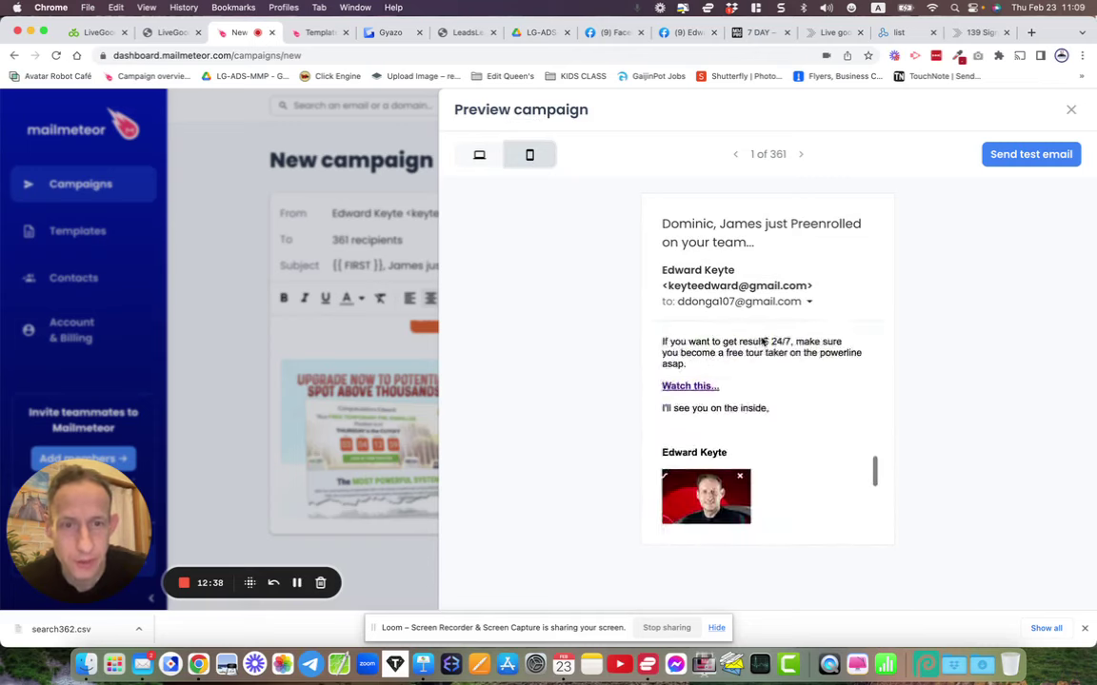
scroll(761, 341, down, 3)
scroll(733, 329, up, 10)
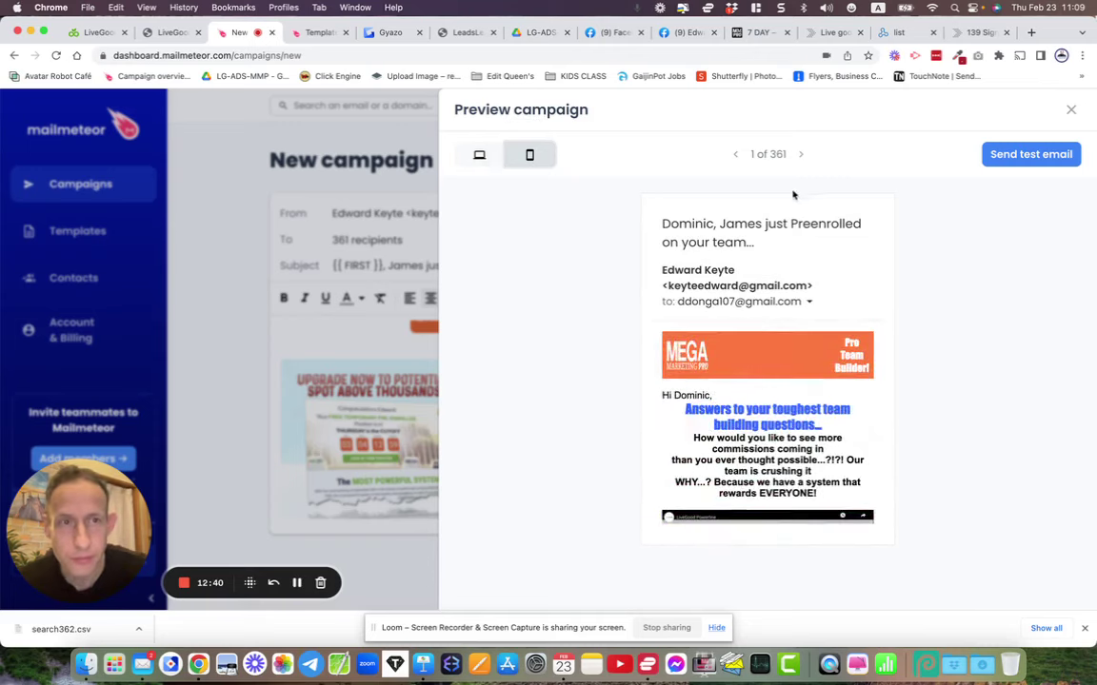
click(1071, 108)
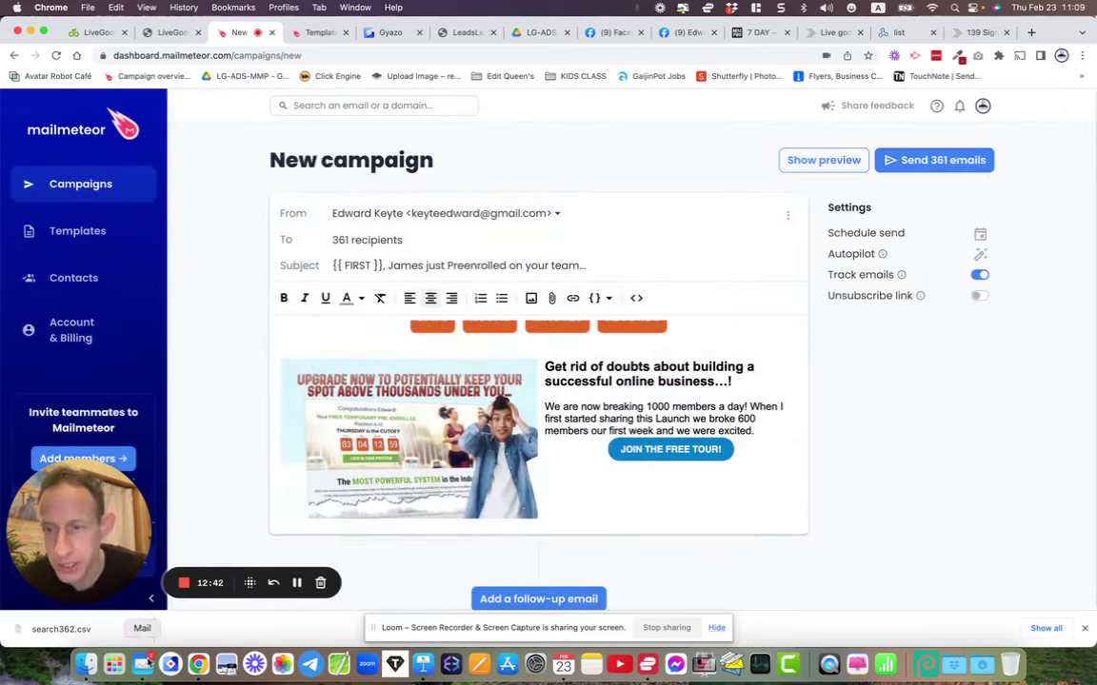
click(143, 664)
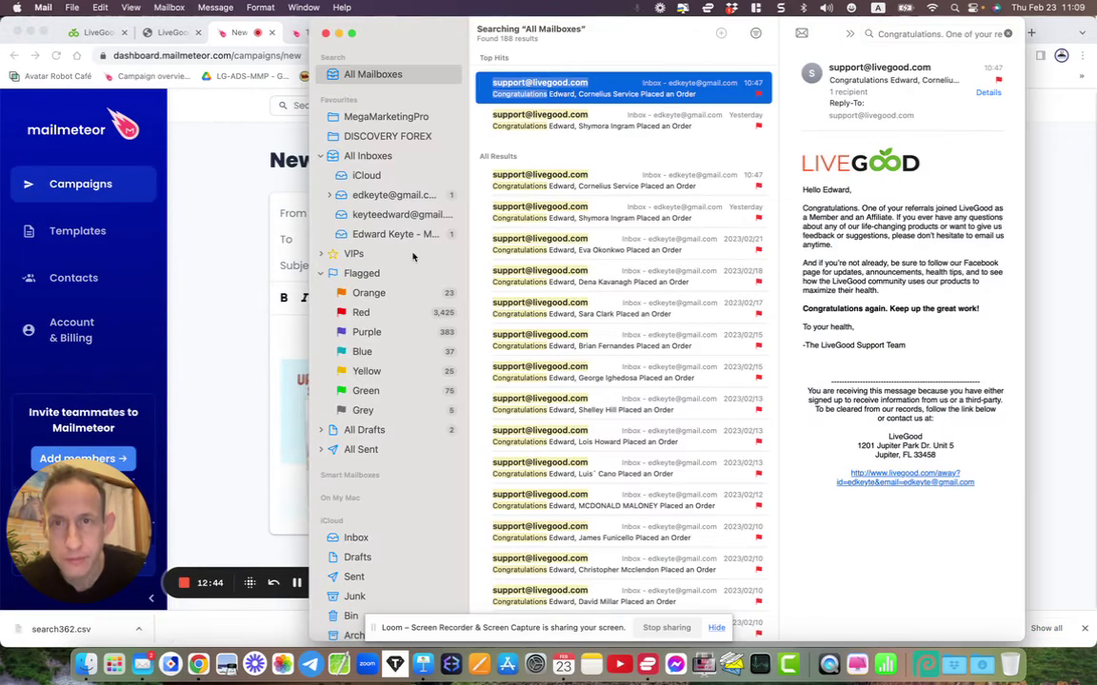
click(234, 216)
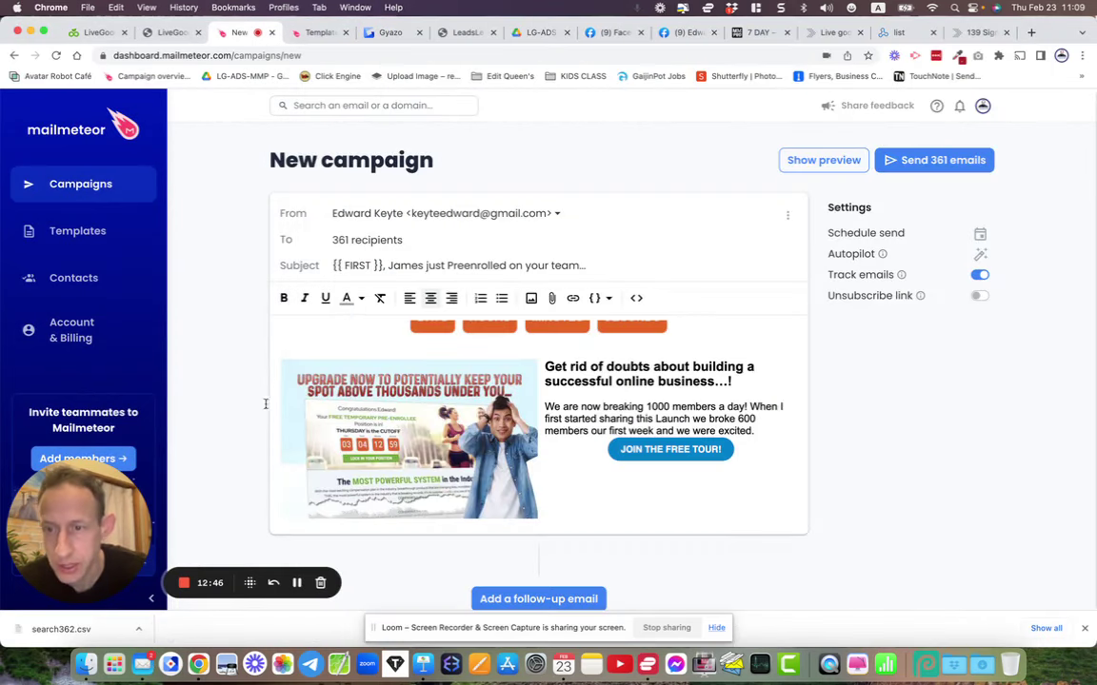
- Switch to Mail, view the "how to reel in a 'Big Fish'" message from the iCloud inbox in a widened window, and return to the Mailmeteor campaign
right_click(145, 664)
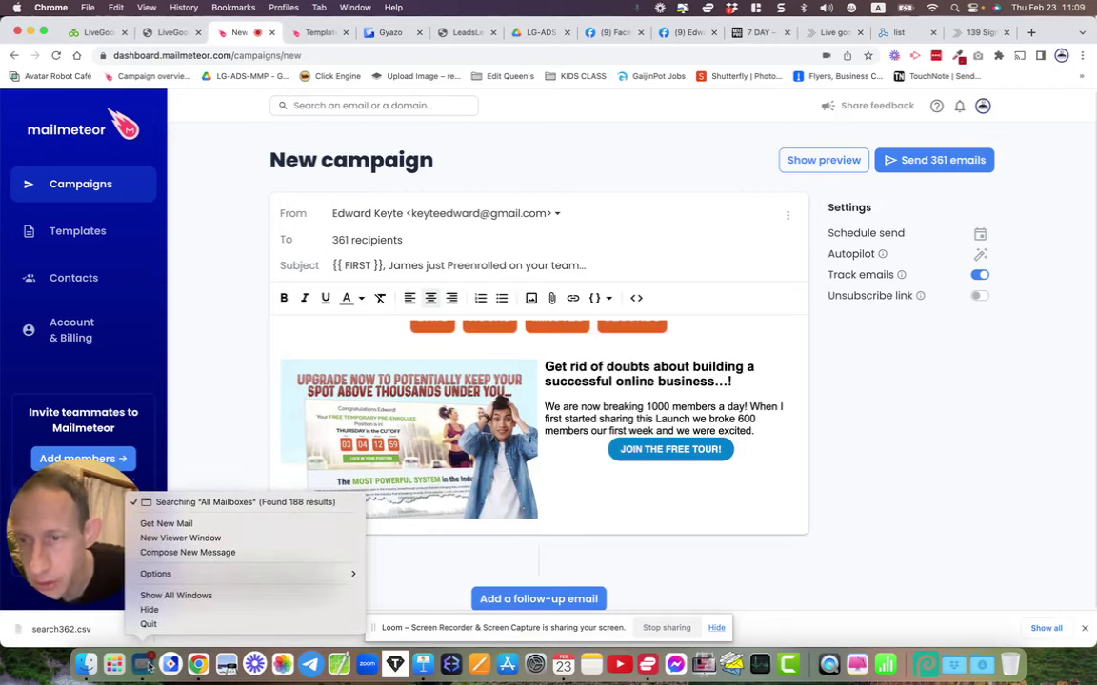
click(174, 539)
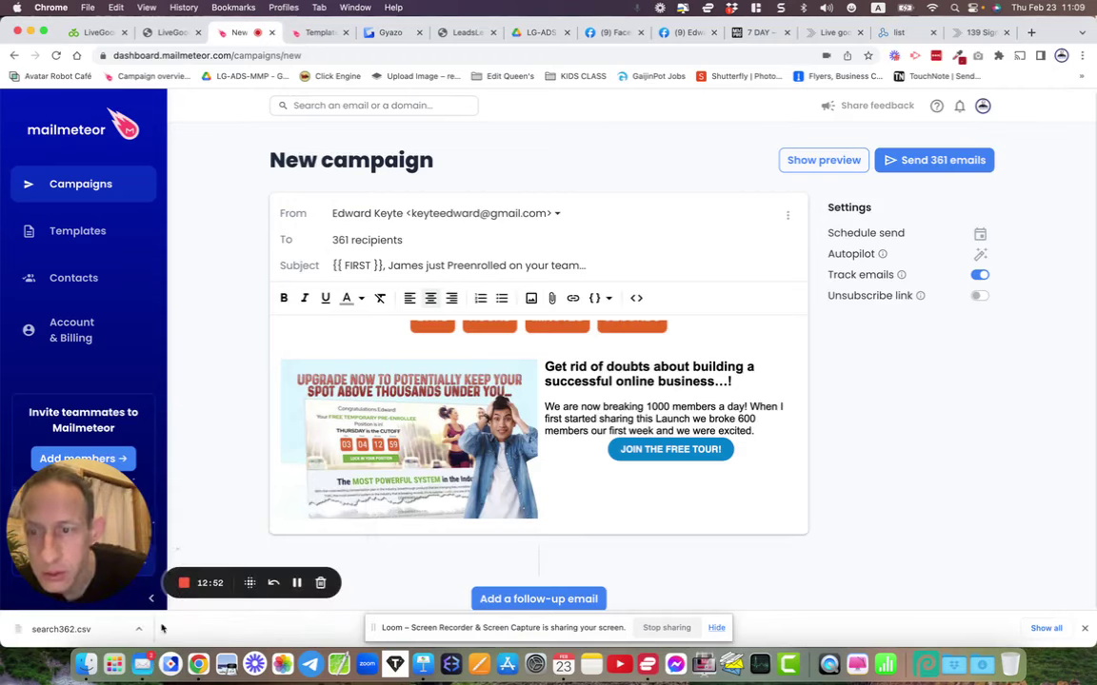
click(142, 664)
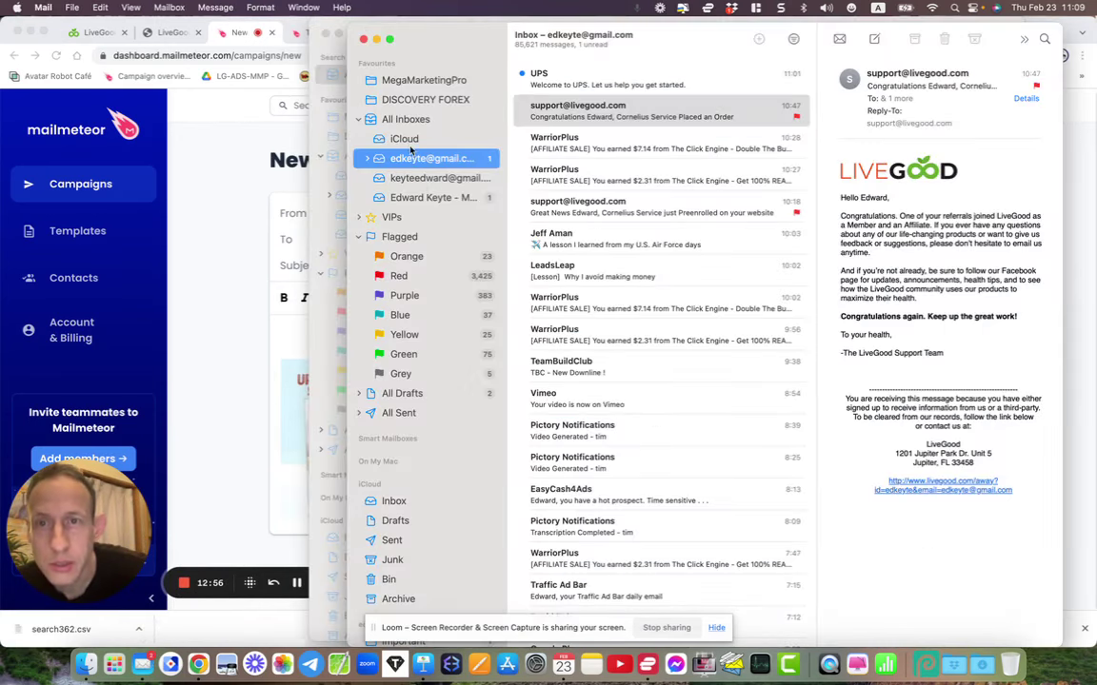
click(407, 139)
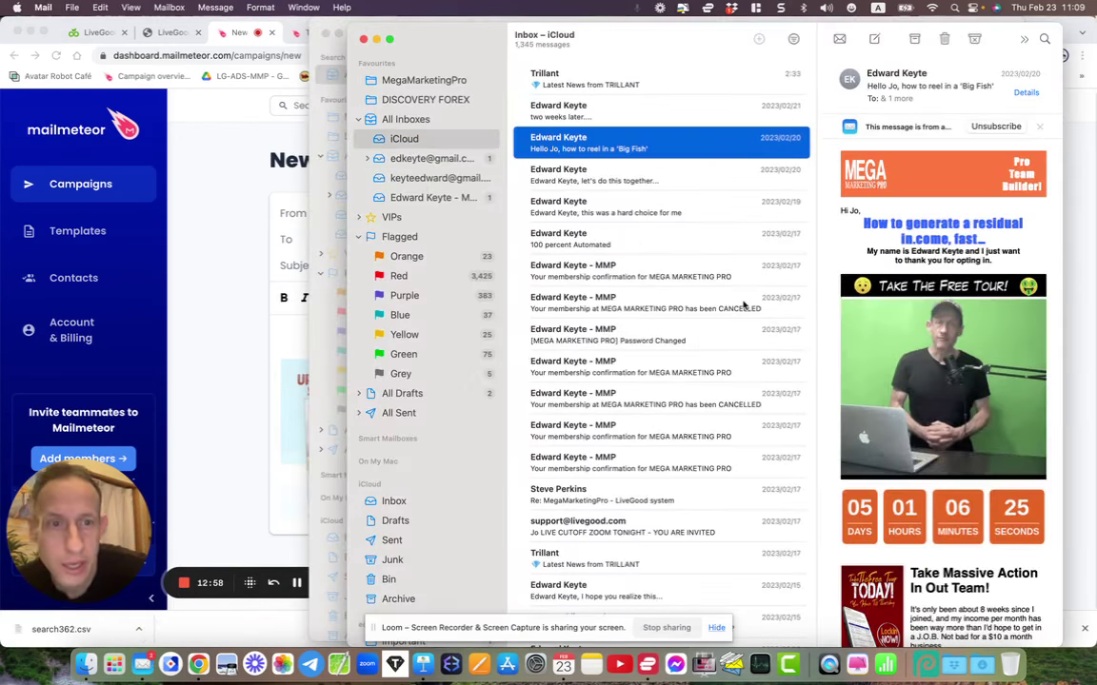
double_click(566, 146)
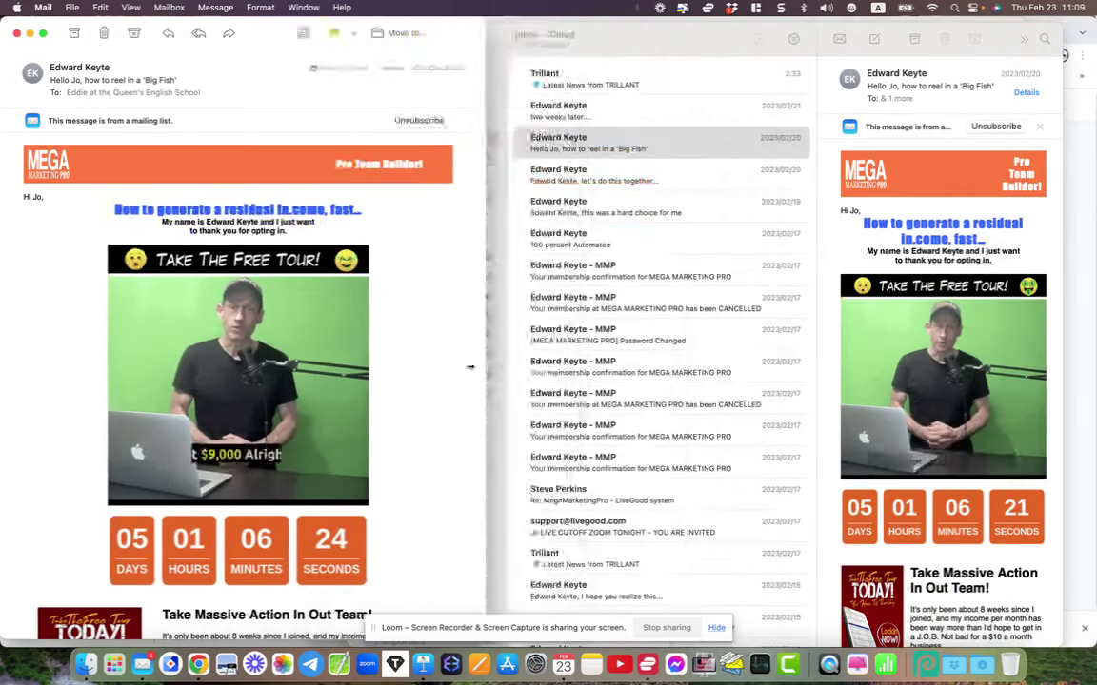
drag(470, 367, 674, 381)
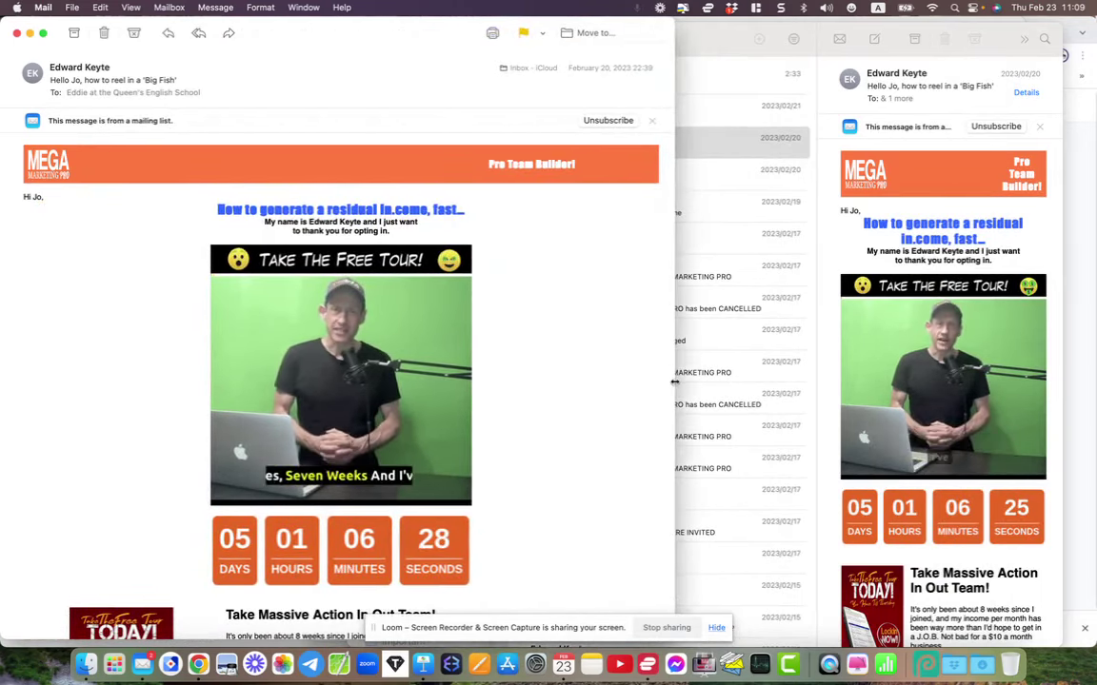
key(super+w)
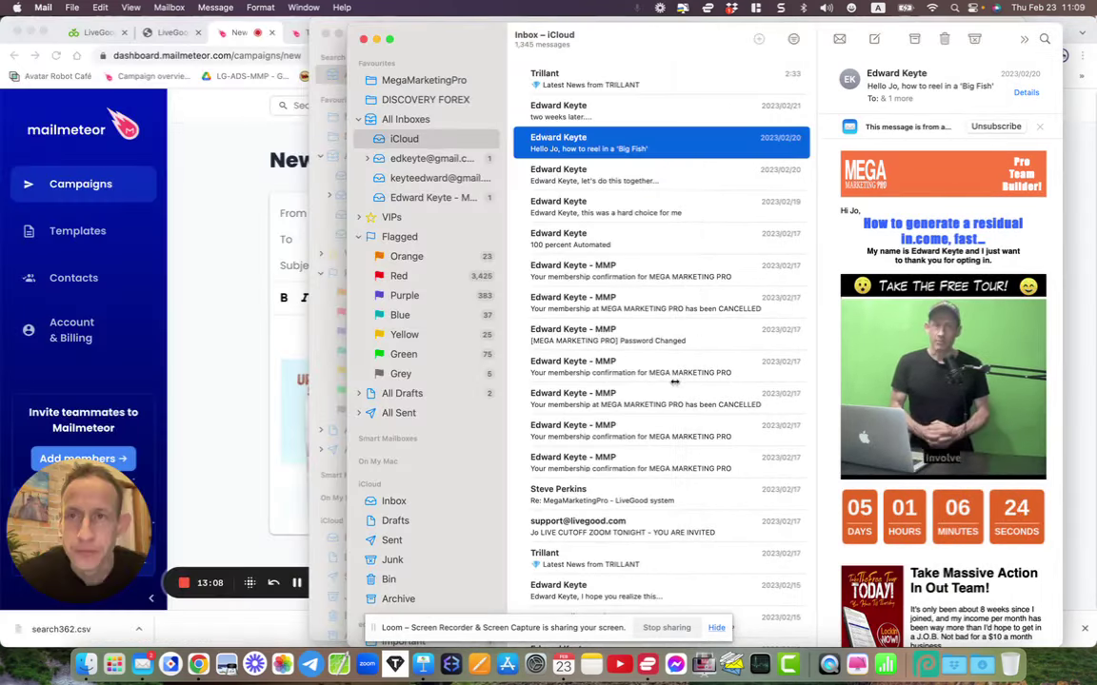
click(244, 326)
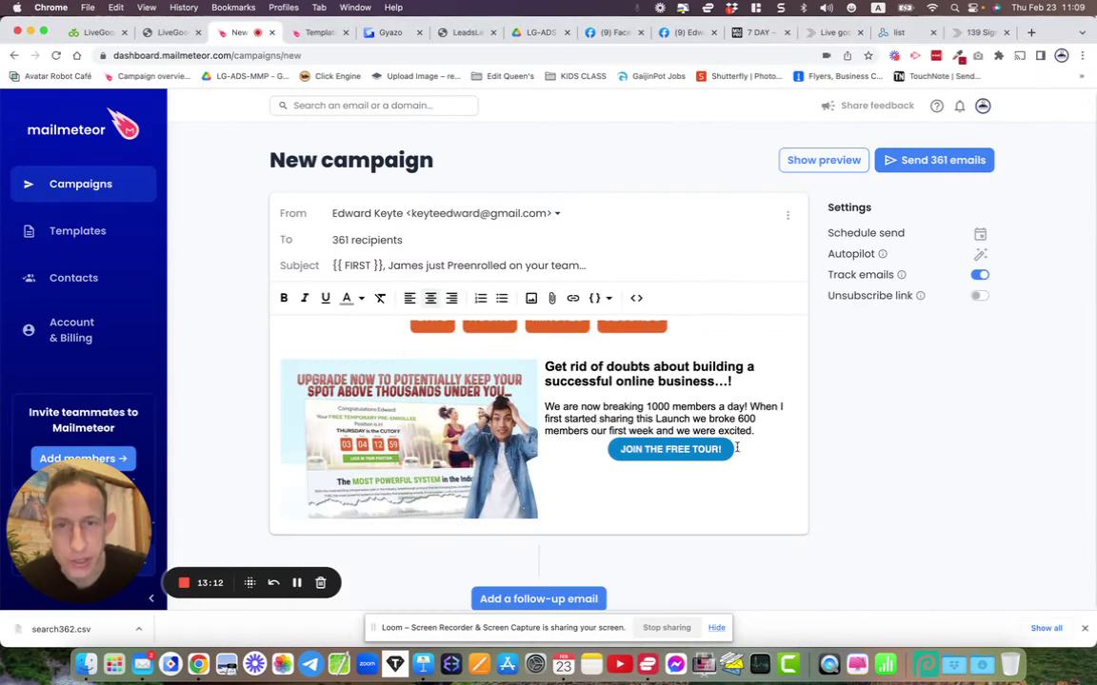
- Review the first campaign email from its closing links back to the greeting, check its mobile preview, and close the preview
scroll(577, 416, down, 10)
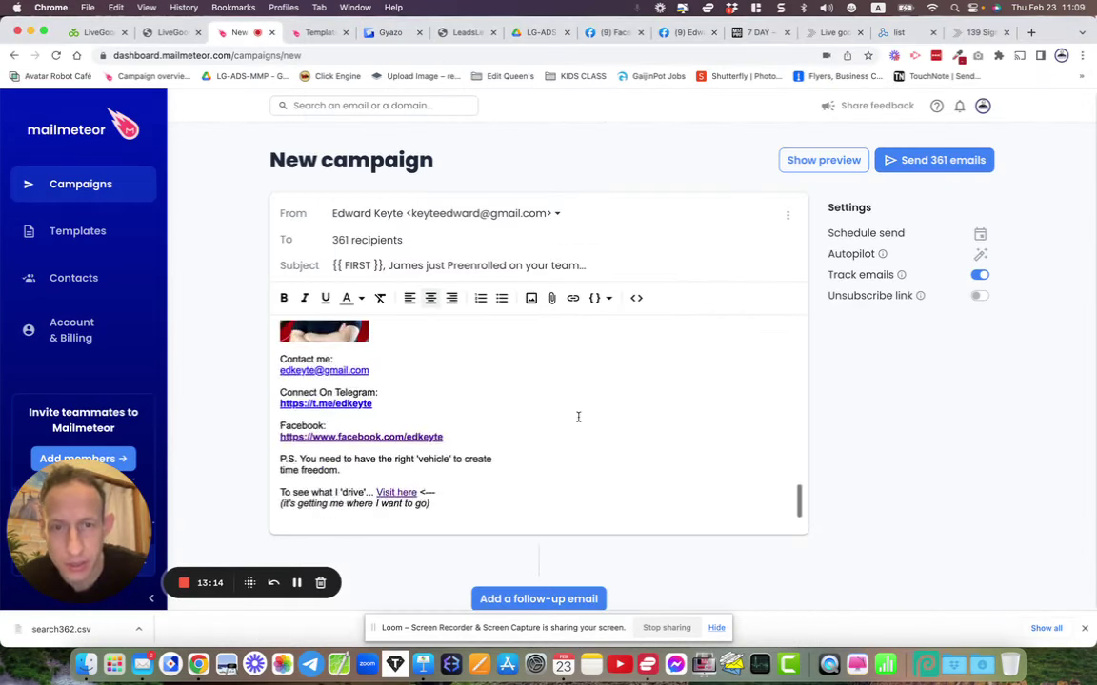
scroll(578, 416, up, 8)
scroll(578, 416, up, 10)
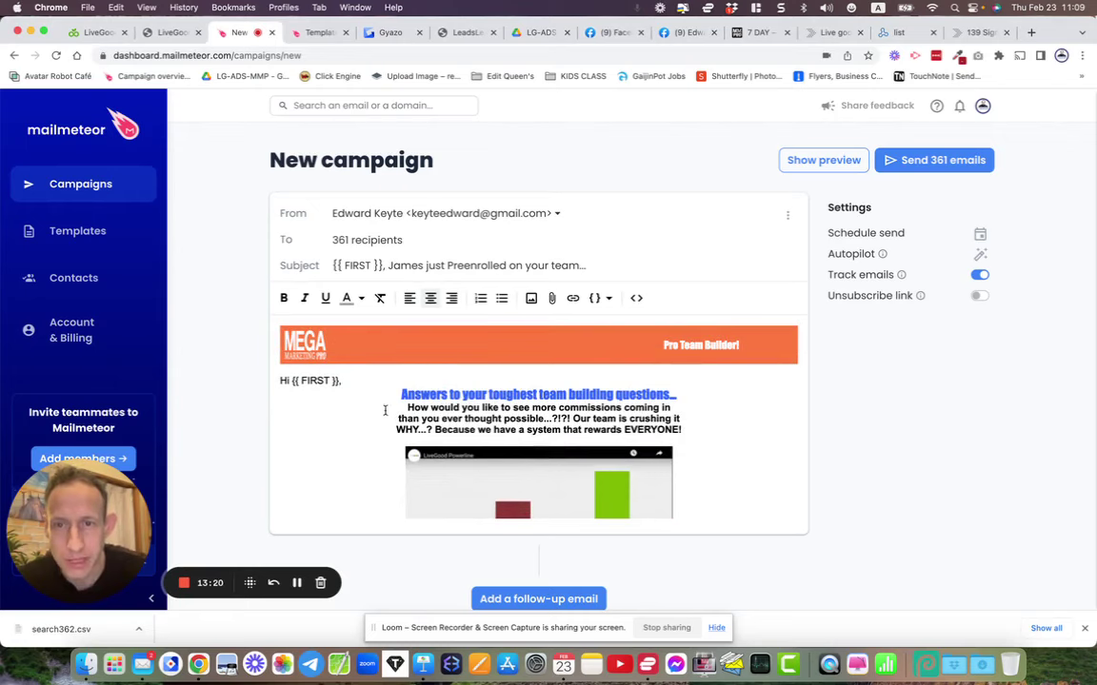
scroll(384, 410, down, 3)
scroll(384, 409, up, 3)
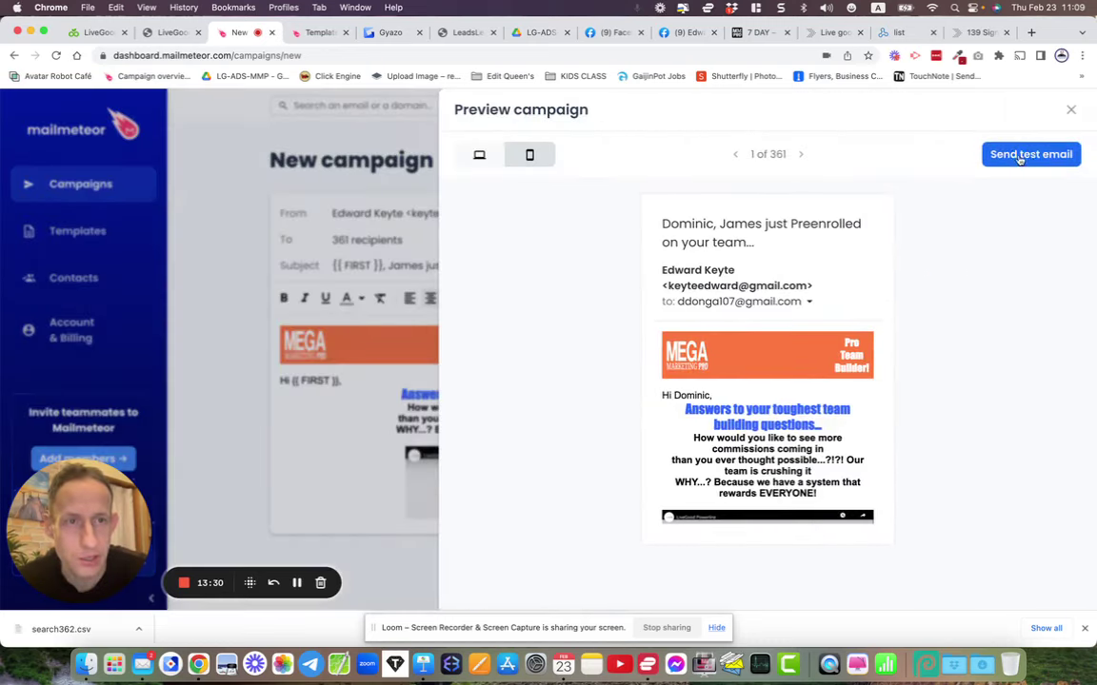
click(1071, 111)
- Add a follow-up email to the campaign that is sent after 2 days if there is no reply
scroll(841, 362, down, 2)
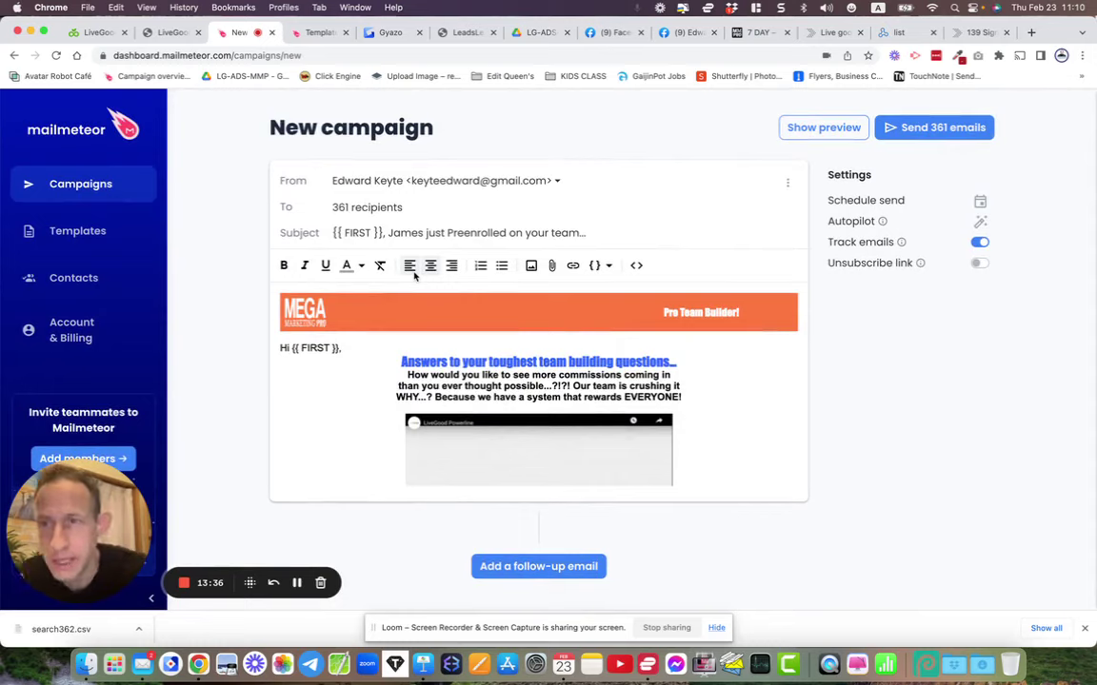
click(485, 569)
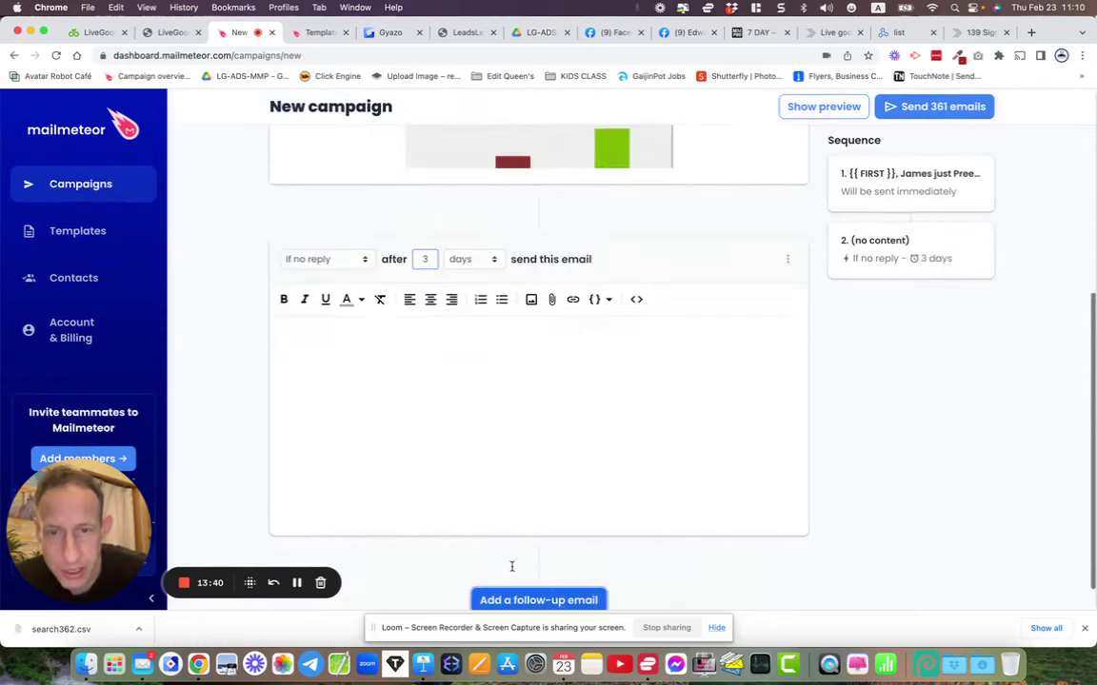
drag(428, 227, 412, 225)
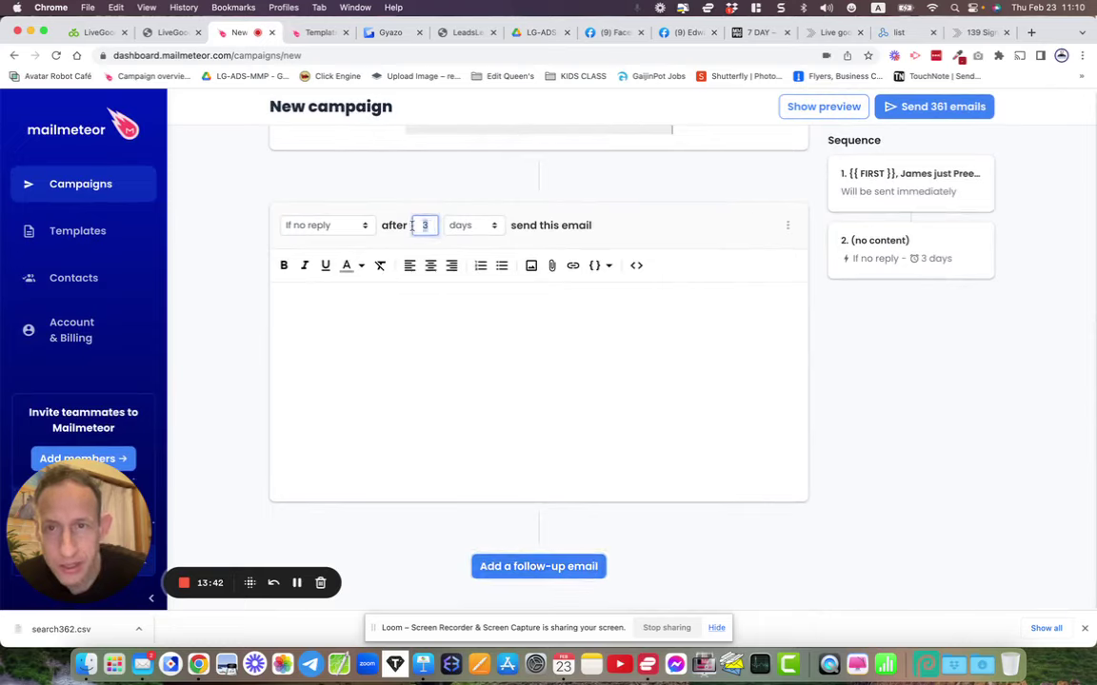
text(2)
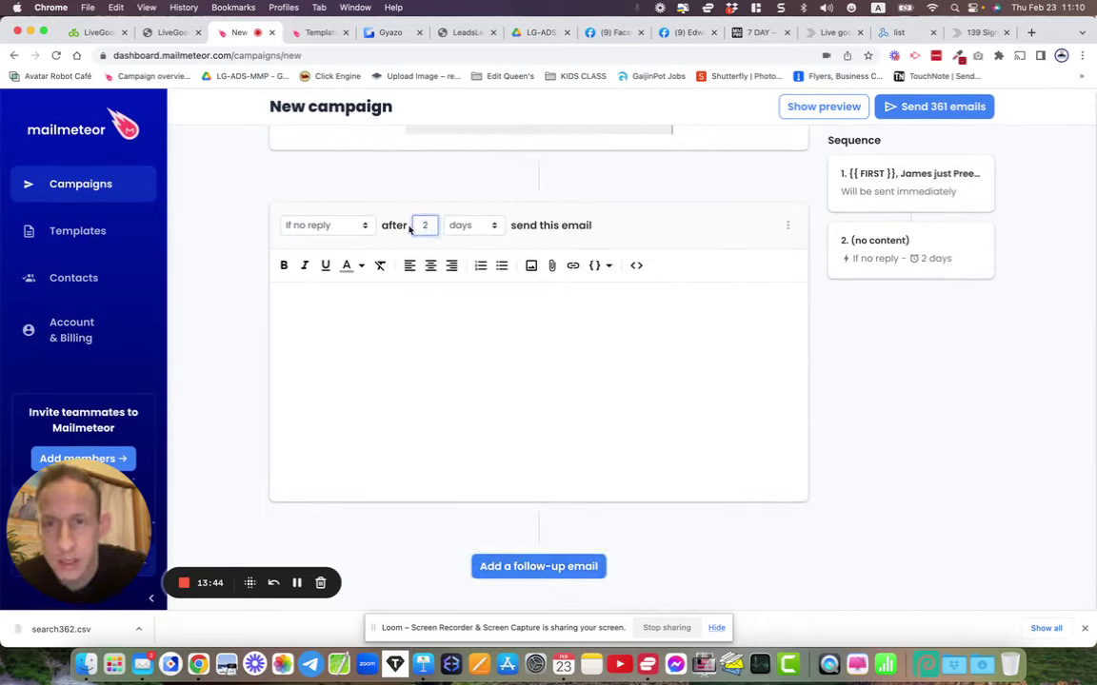
click(472, 226)
click(390, 181)
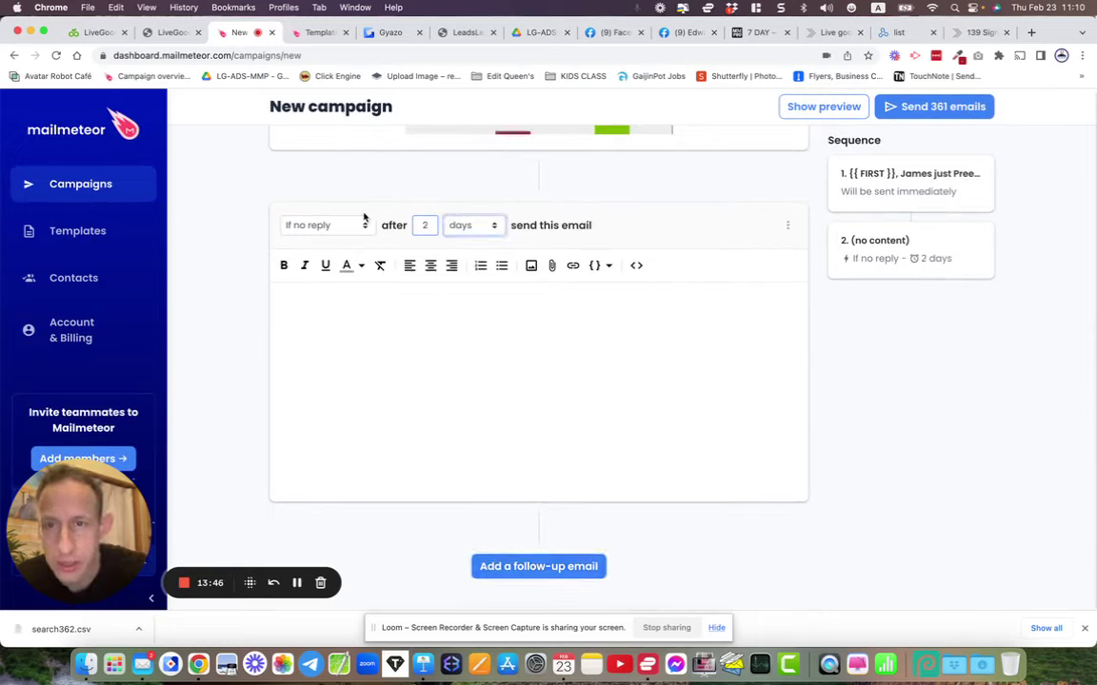
click(345, 225)
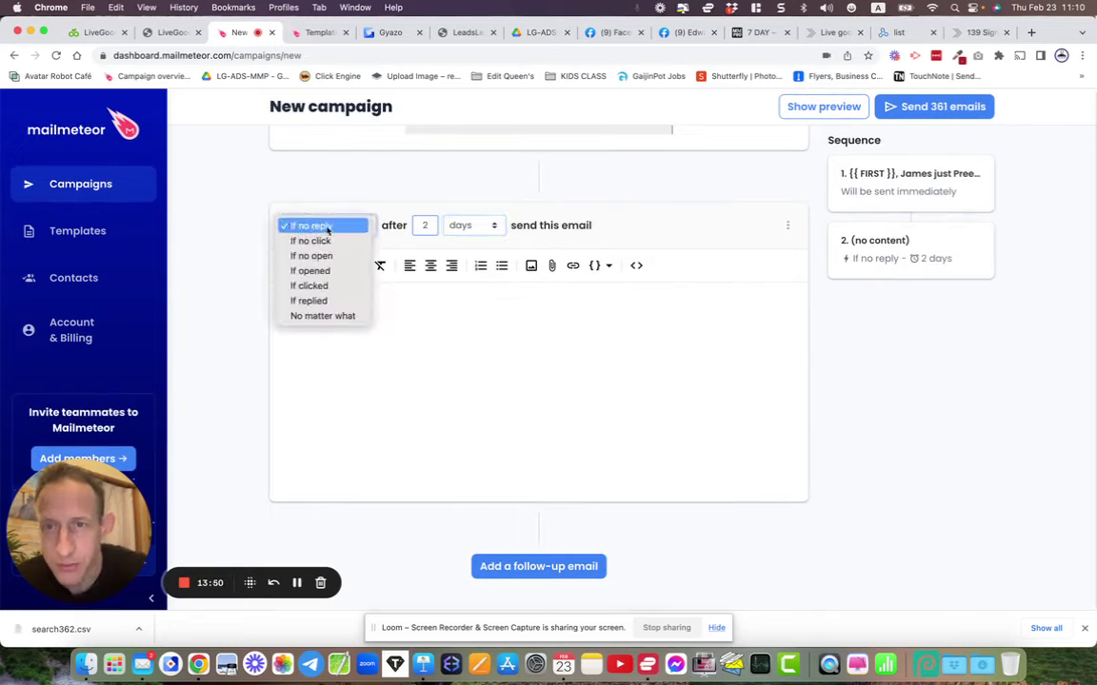
click(258, 277)
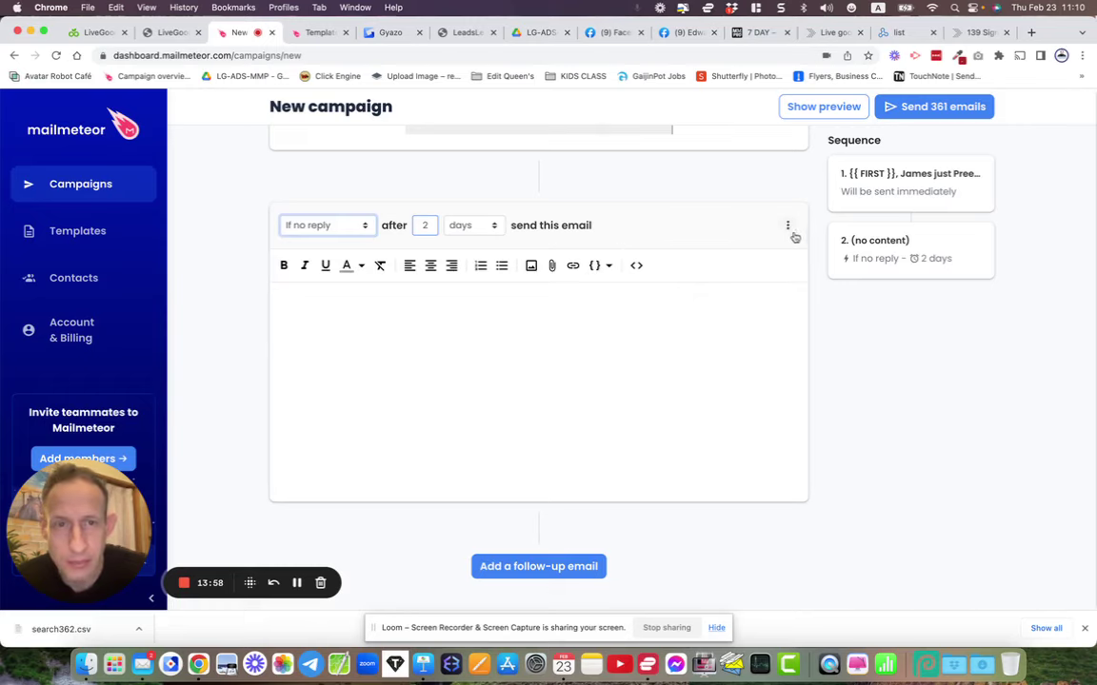
- Try a separate subject line on the follow-up, and insert the saved template headlined "Need a simple way to earn an online income?"
click(788, 225)
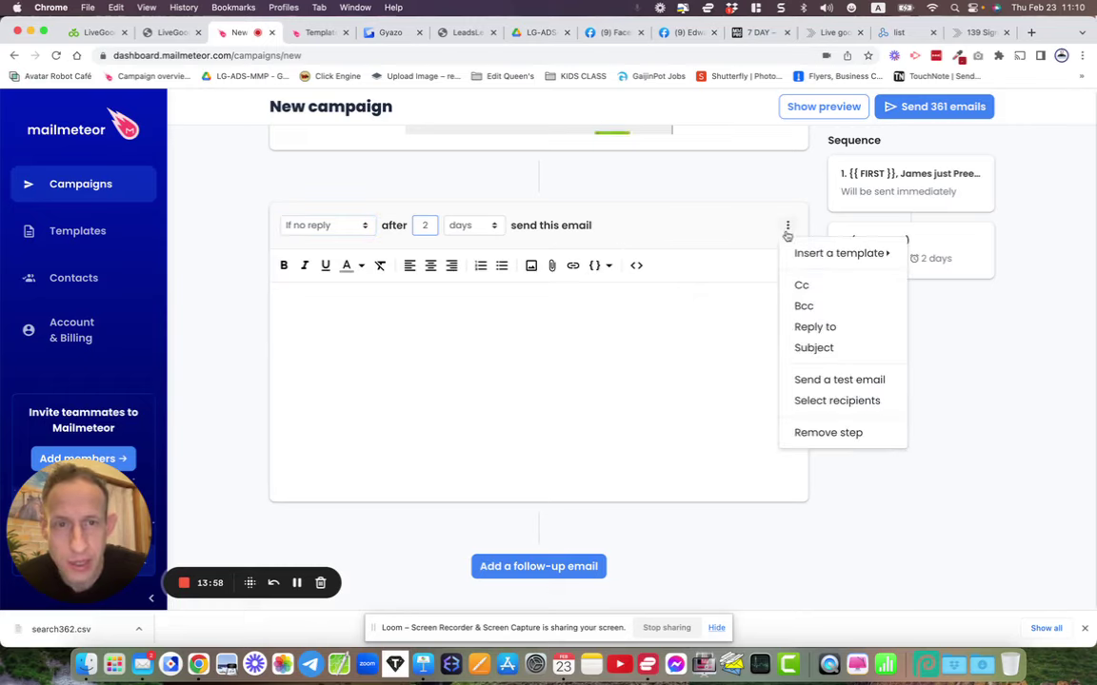
click(811, 348)
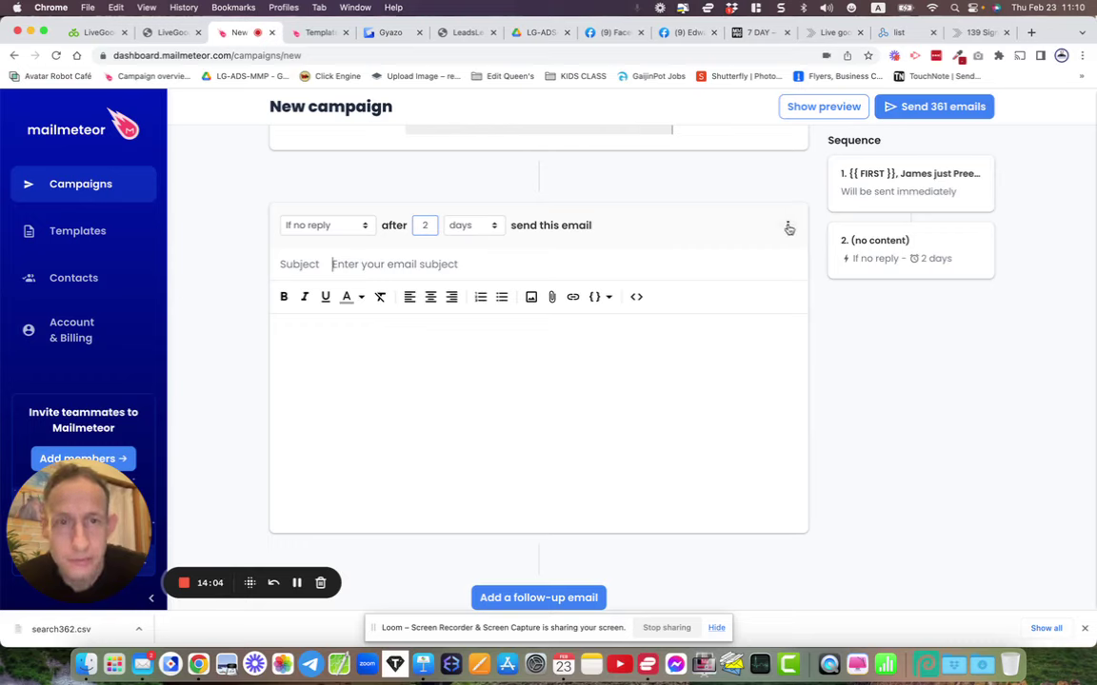
click(788, 227)
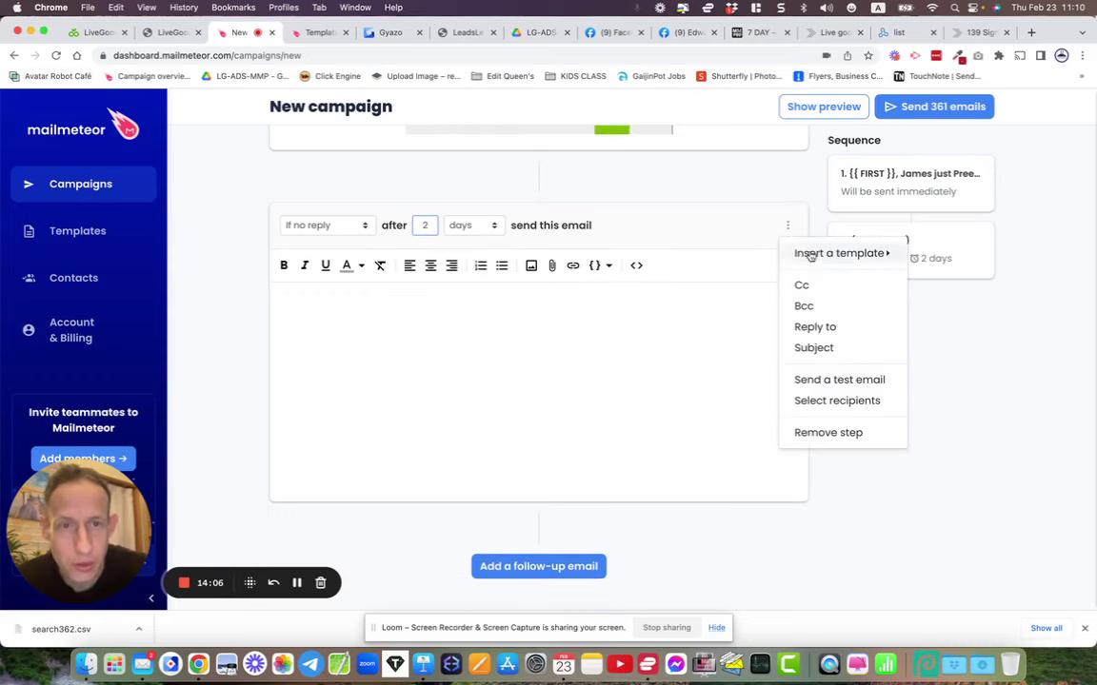
mouse_move(809, 256)
click(680, 362)
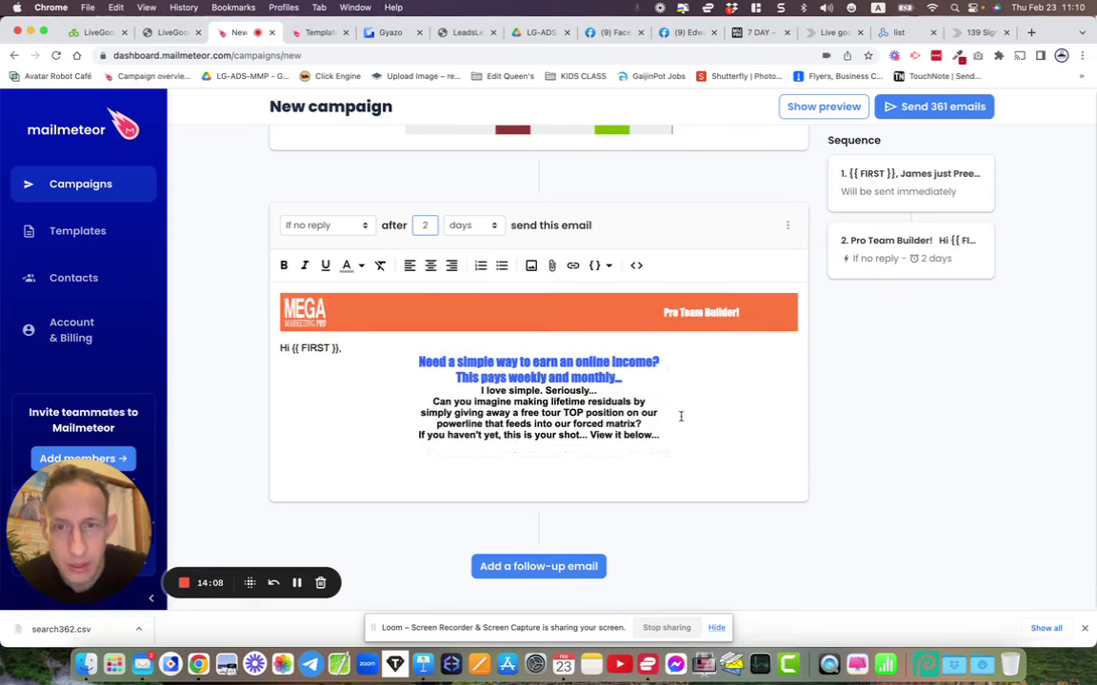
- Review the follow-up email's content from headline to contact links, and compare it with the first email in the sequence
scroll(681, 416, down, 5)
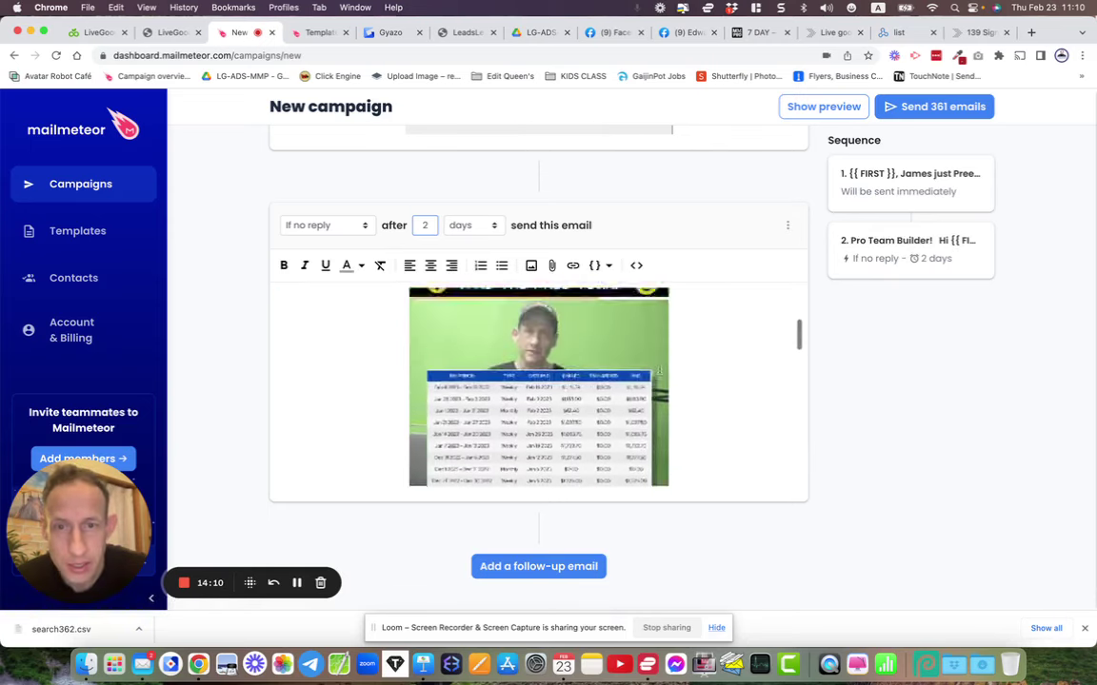
scroll(660, 372, down, 15)
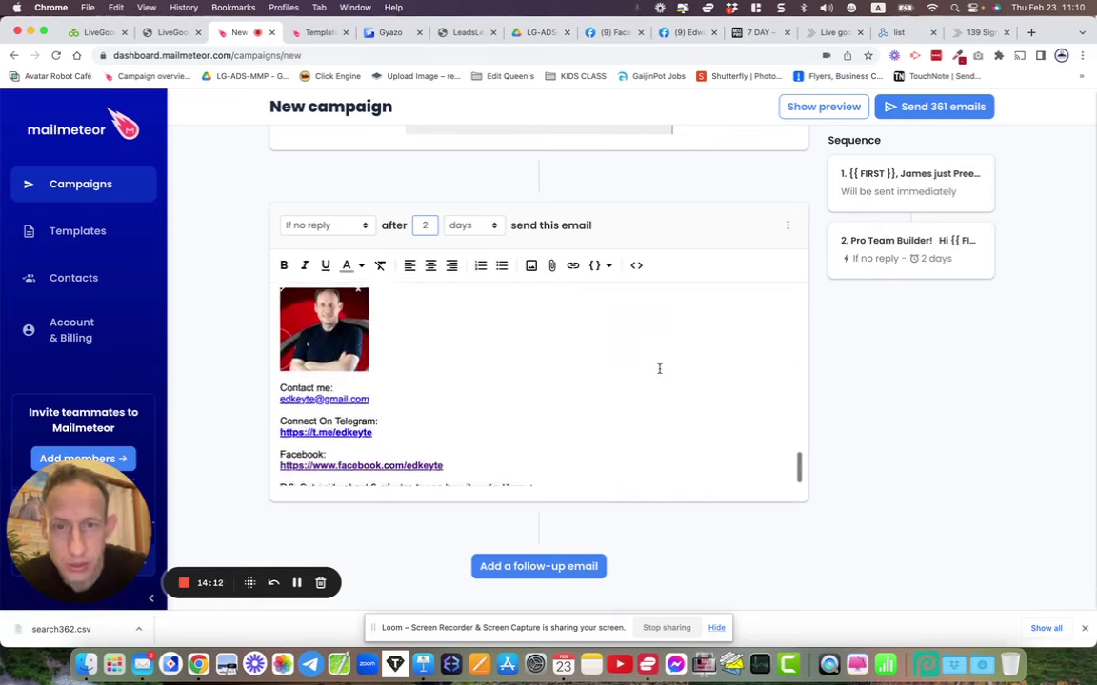
scroll(659, 368, up, 20)
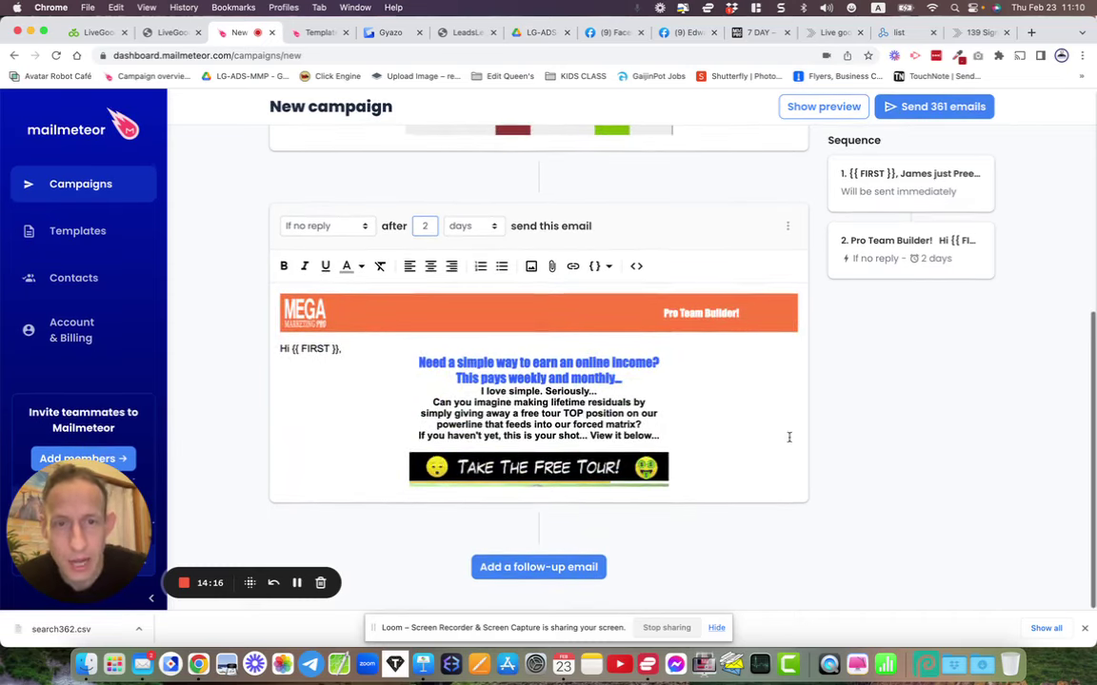
scroll(837, 424, up, 10)
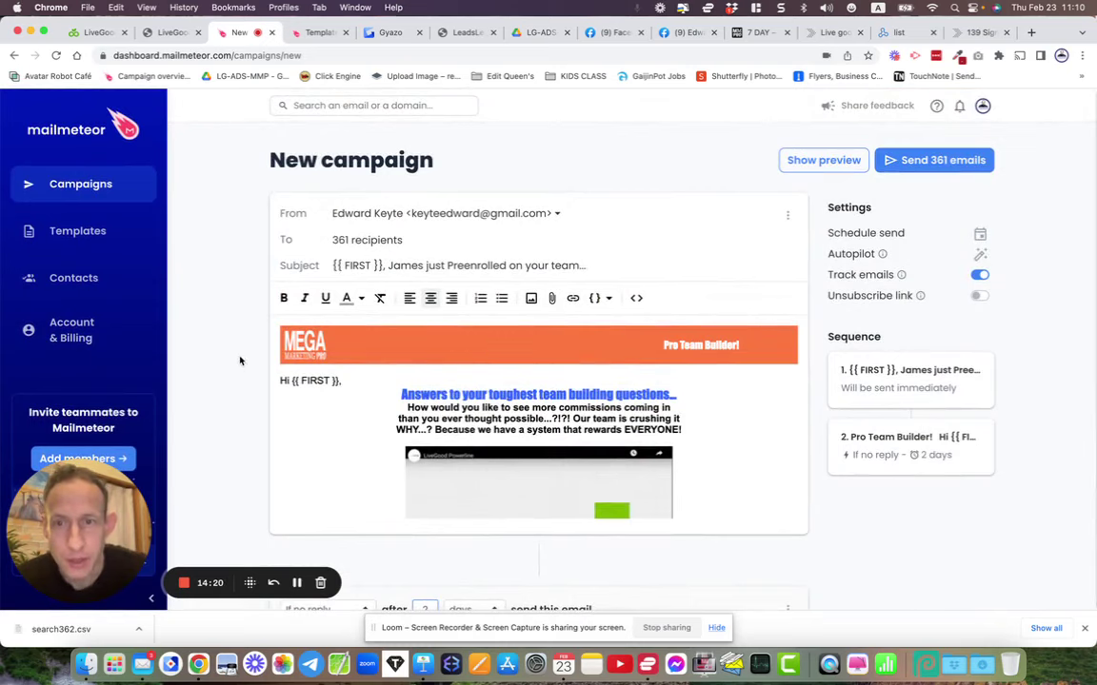
scroll(242, 366, down, 4)
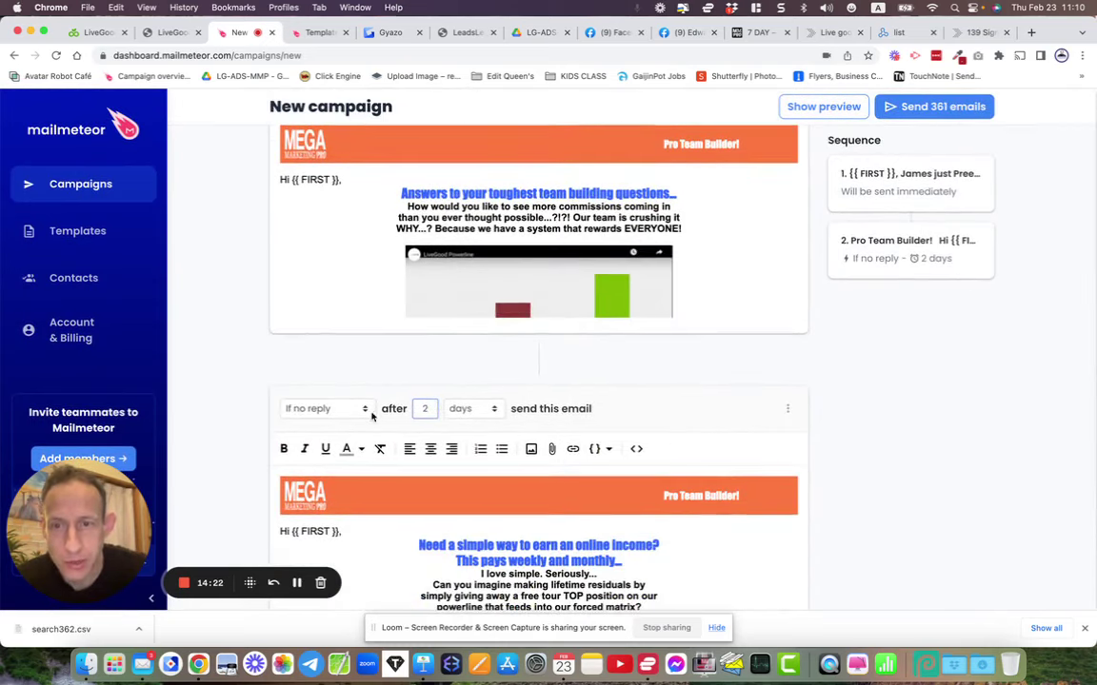
scroll(242, 460, down, 2)
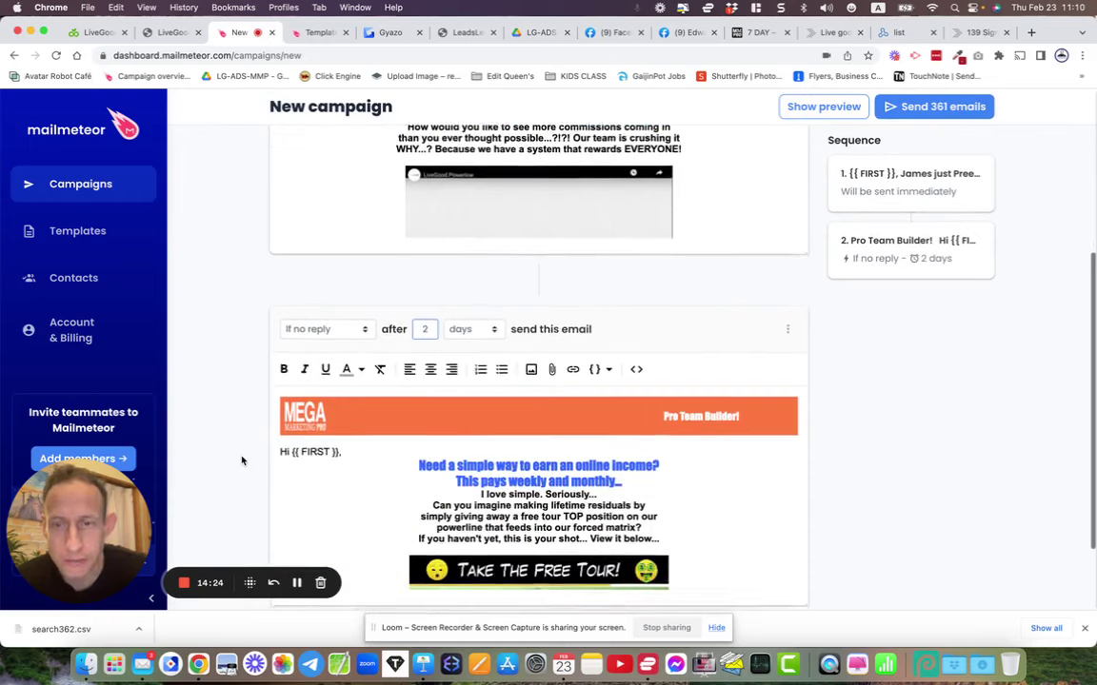
scroll(241, 461, down, 2)
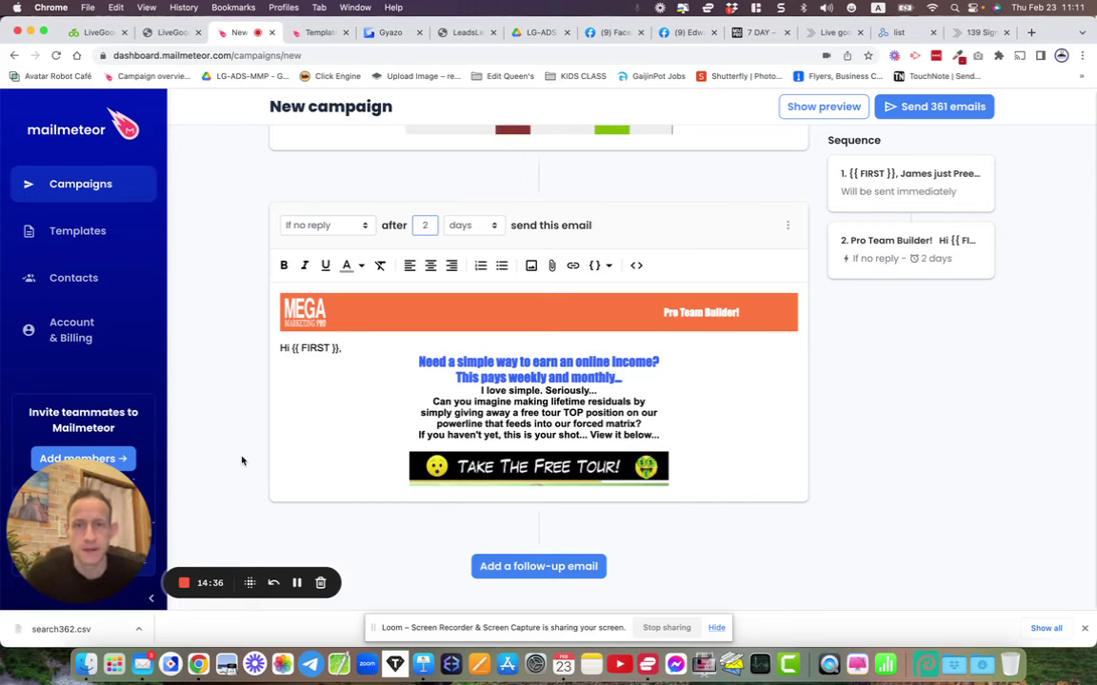
scroll(342, 381, up, 10)
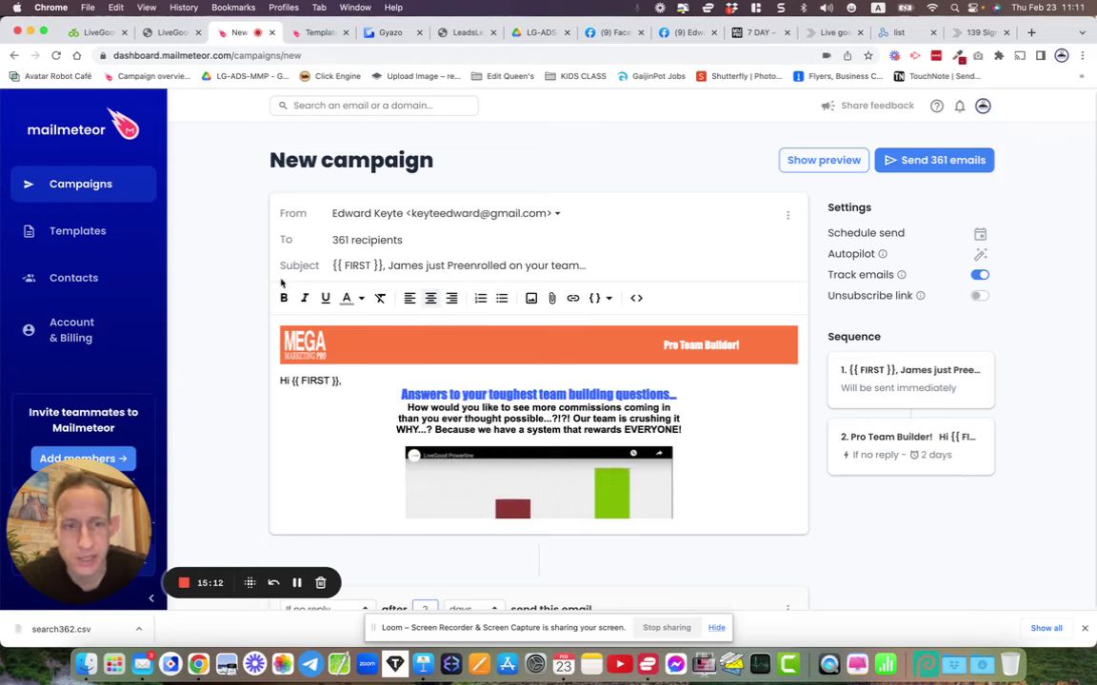
- Dismiss the downloads bar and clear the first email's body, including the leftover HTML in developer mode
click(1085, 630)
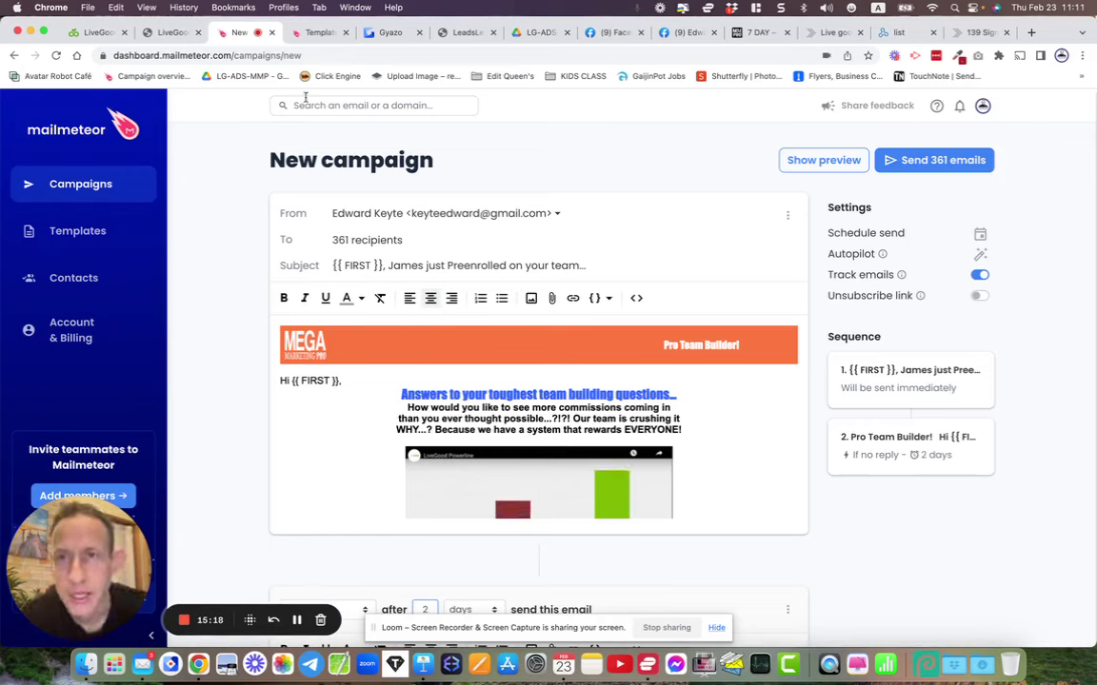
click(463, 374)
key(super+a)
key(BackSpace)
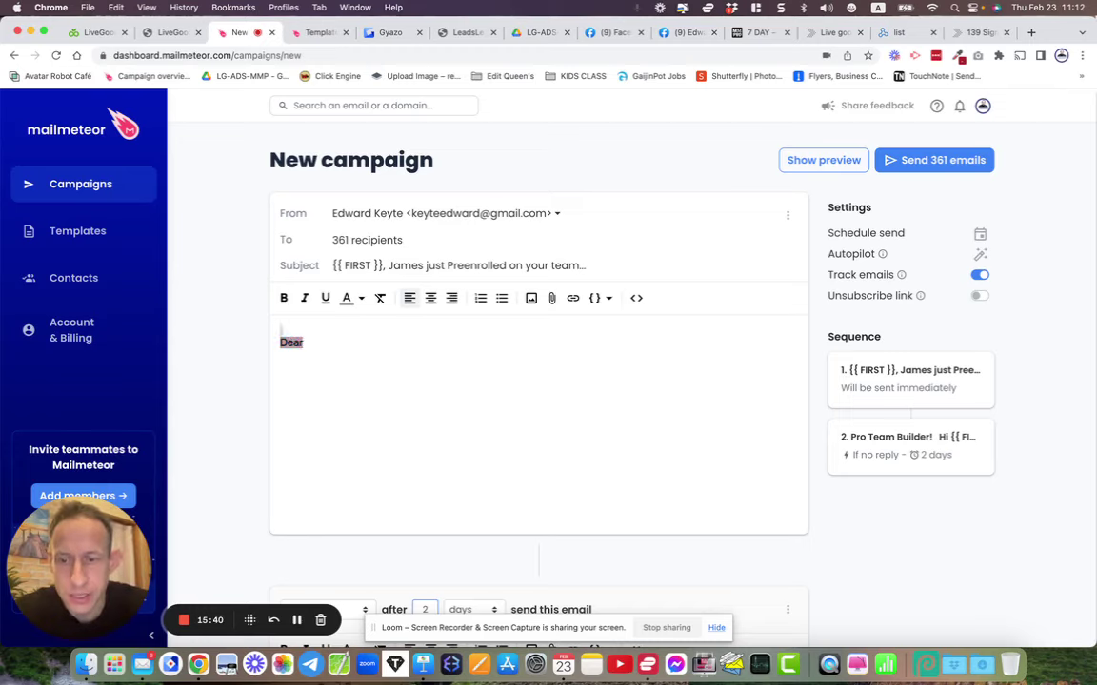
click(636, 298)
key(super+a)
key(BackSpace)
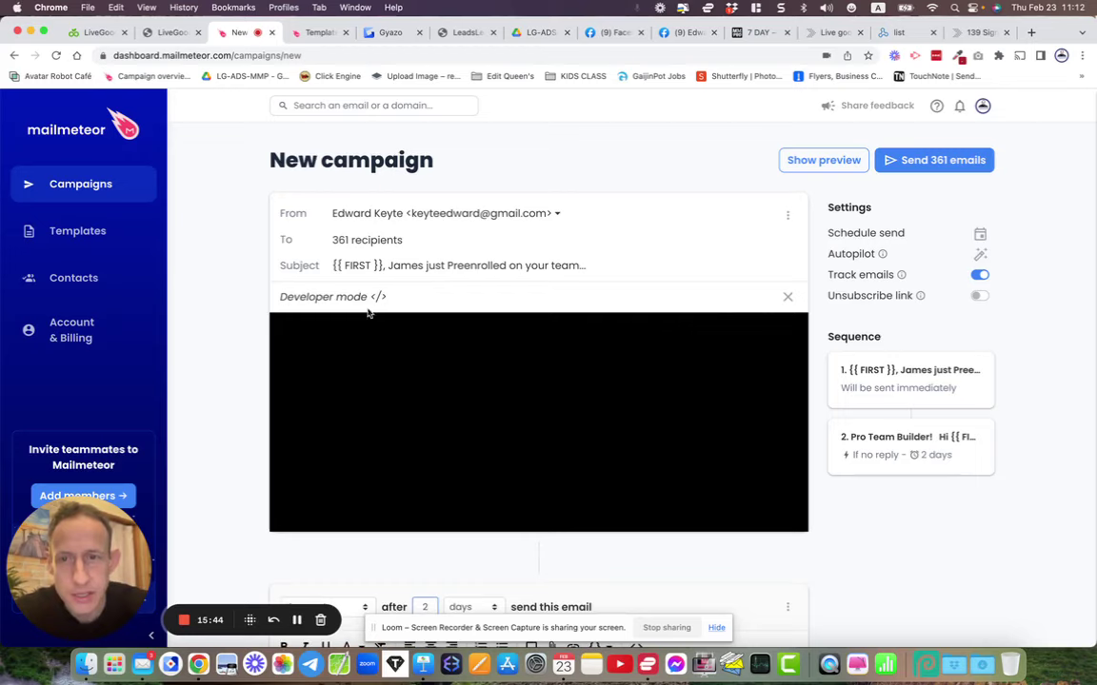
click(787, 297)
- Start the first email's body with "Dear", the FIRST variable, and a line introducing the sender and welcoming the recipient to LiveGood
click(395, 381)
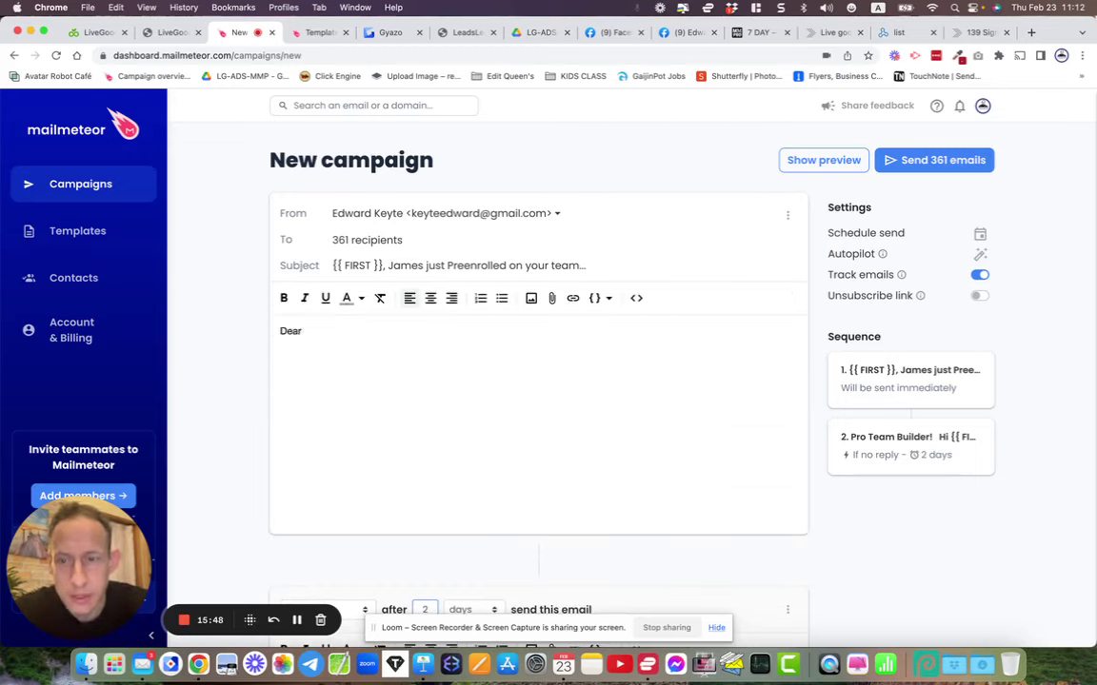
click(603, 299)
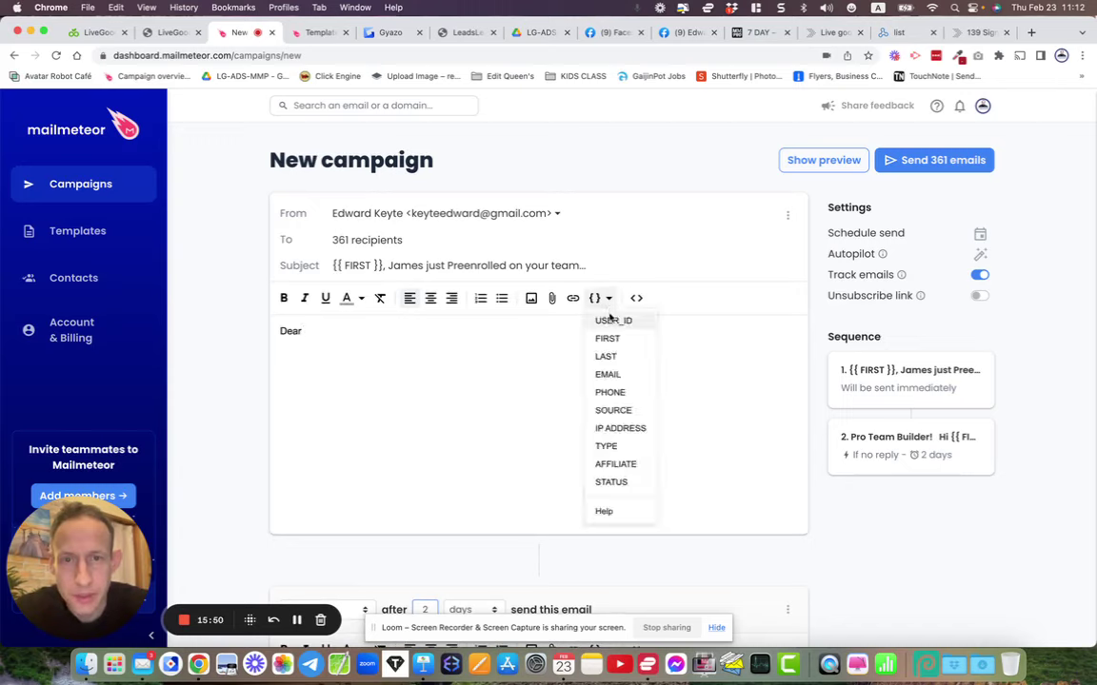
click(607, 340)
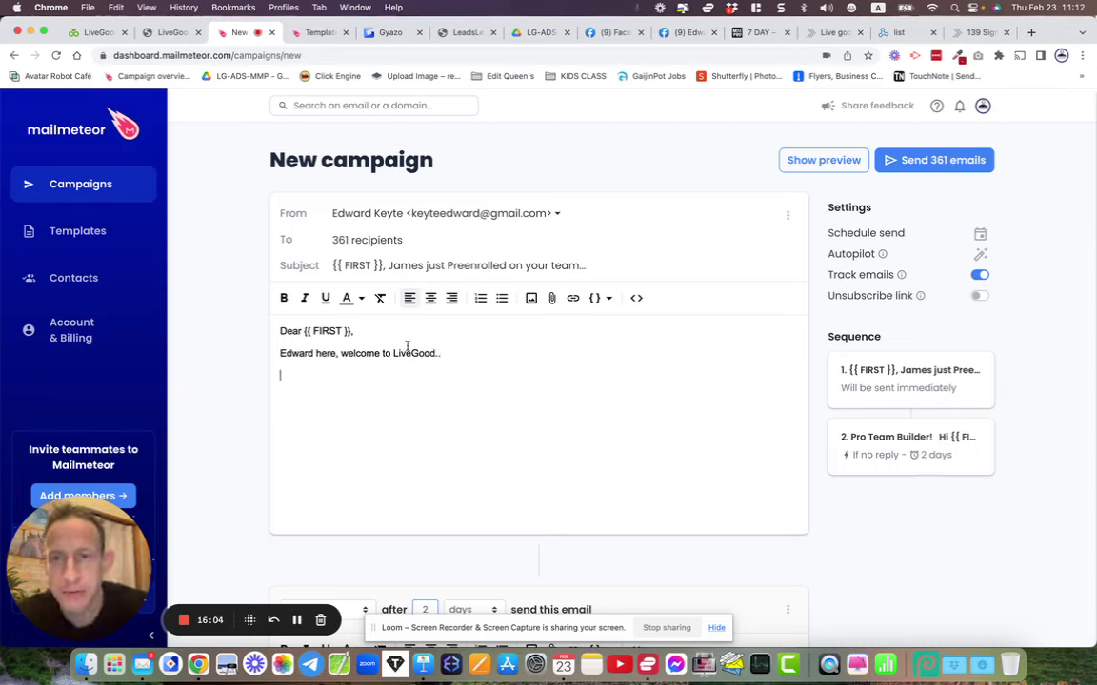
- Highlight the Gyazo site's address, and cue the LiveGood Powerline video on the LiveGood tour page to about 3:20
click(389, 35)
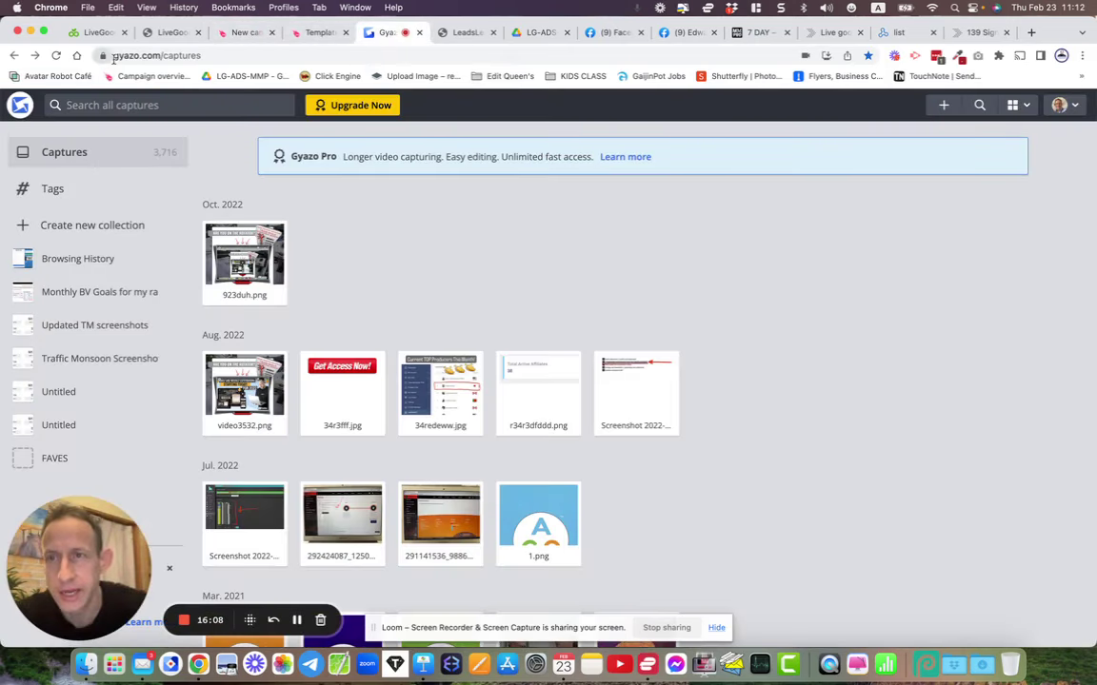
drag(115, 55, 191, 56)
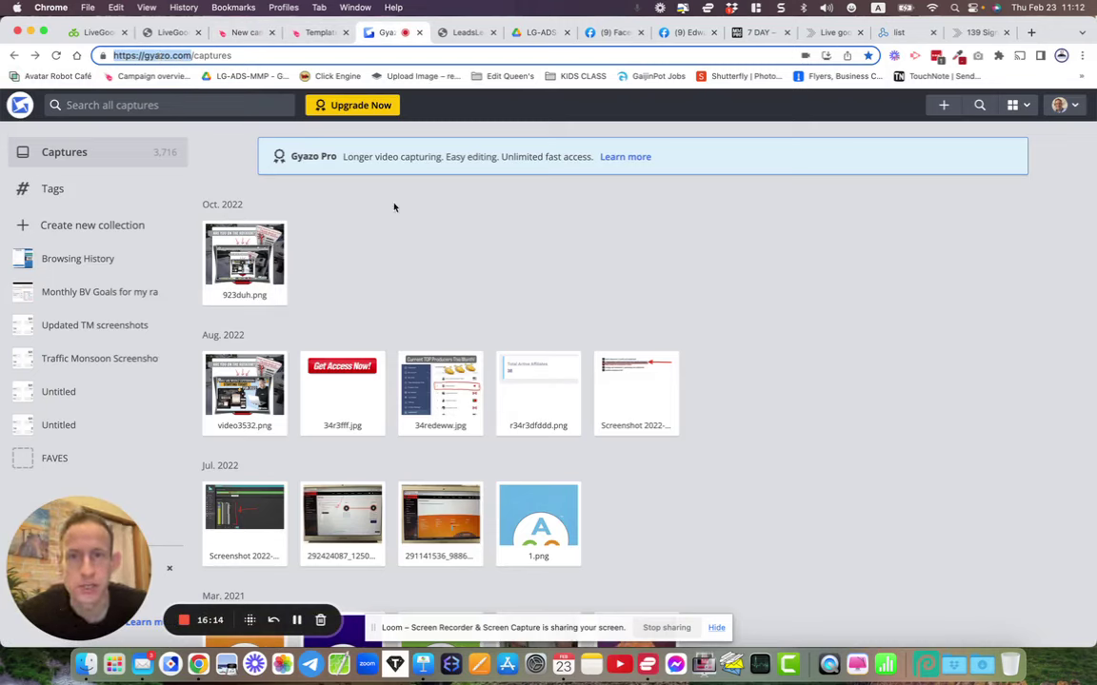
click(164, 33)
click(519, 412)
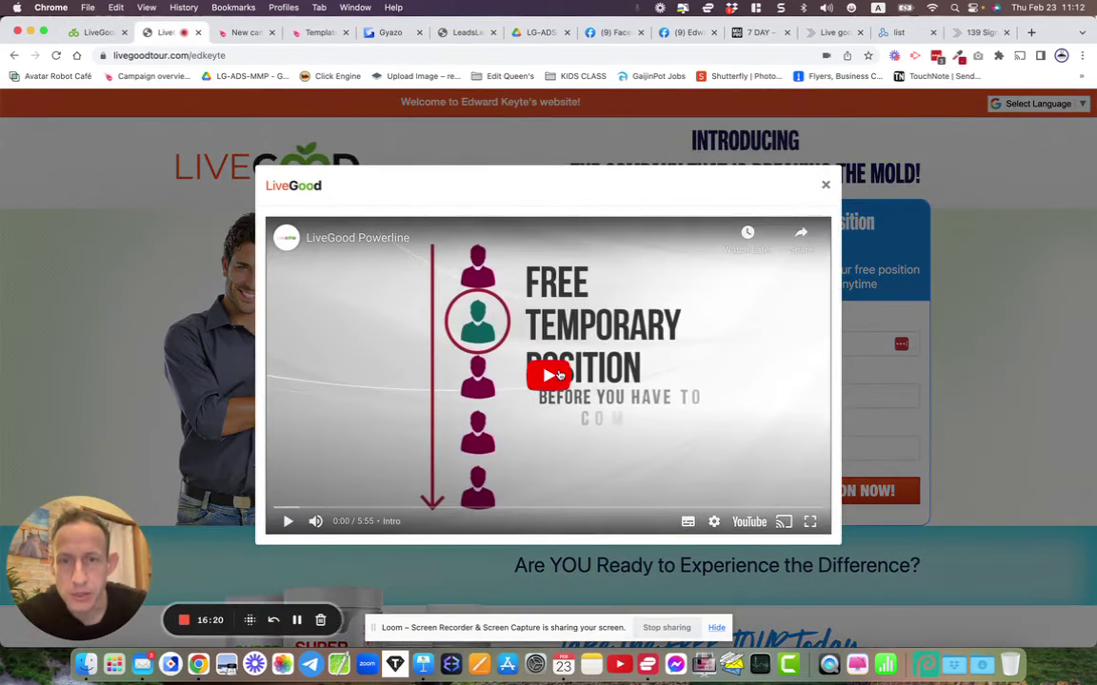
click(558, 376)
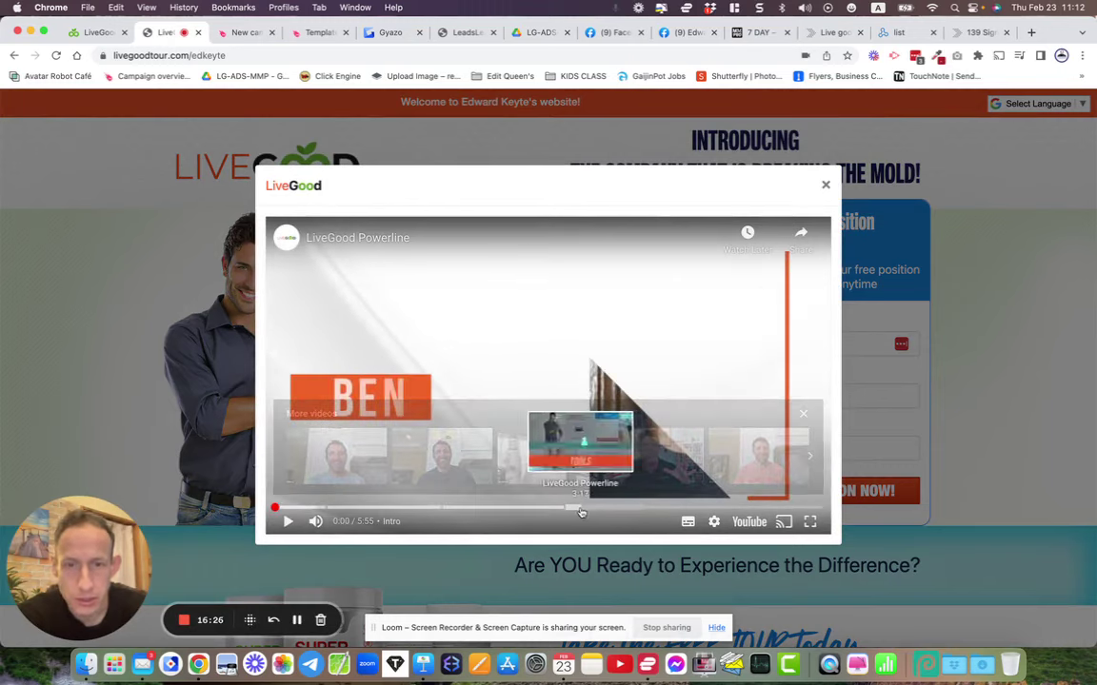
click(581, 510)
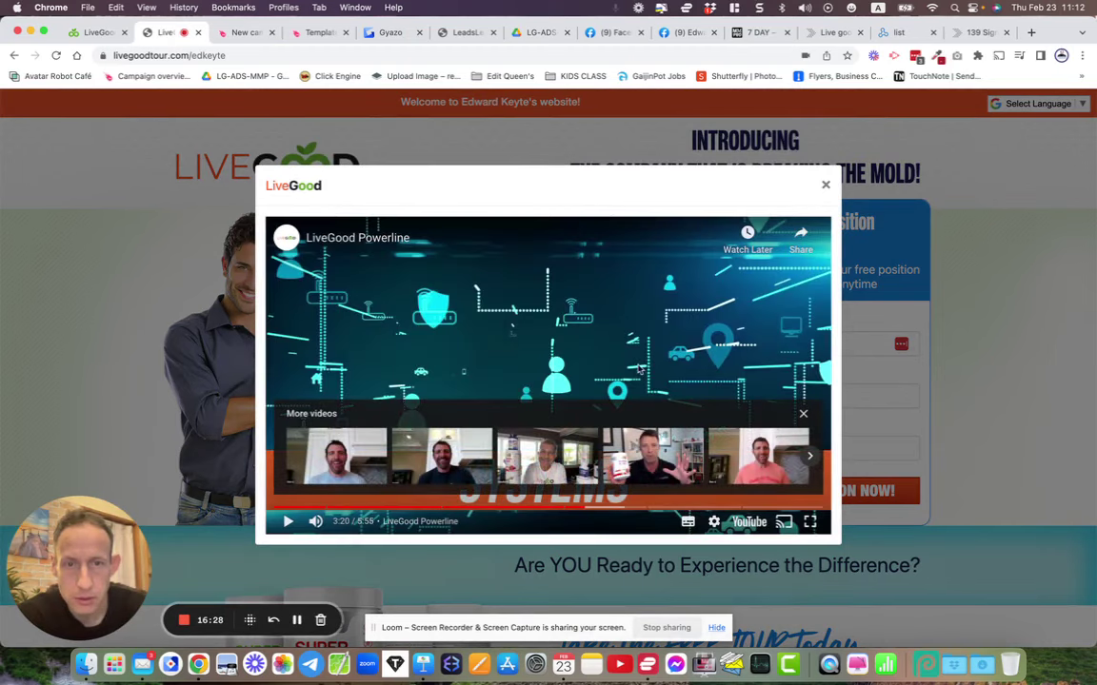
click(803, 415)
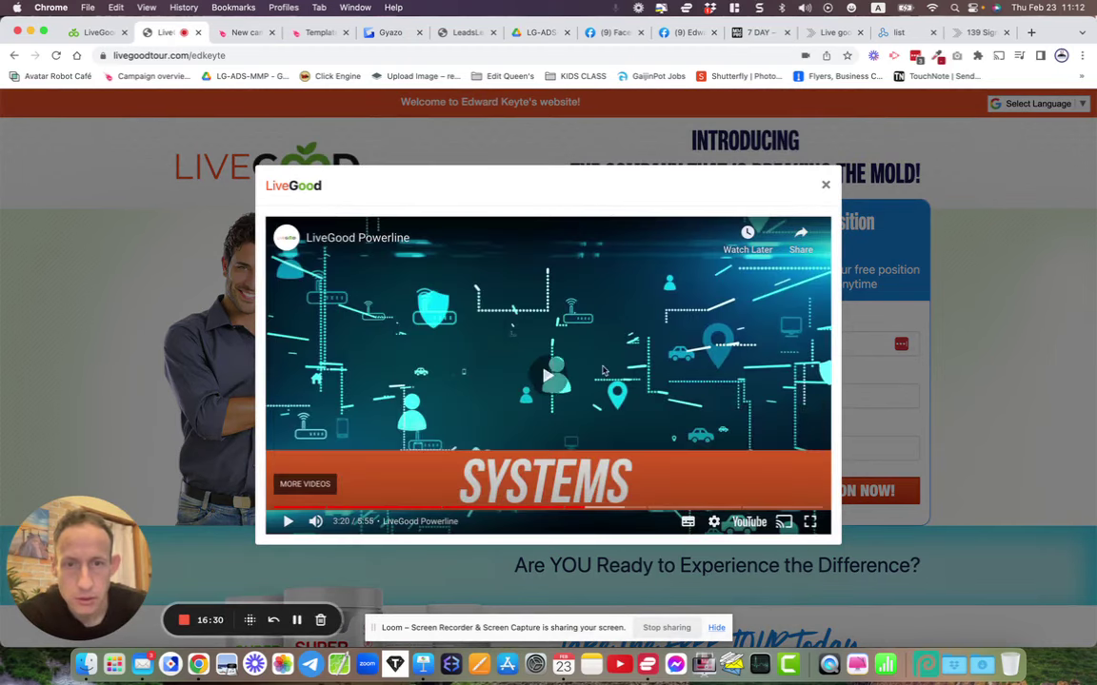
- Record a short Gyazo capture of the playing LiveGood Powerline video, framing the video area
click(254, 663)
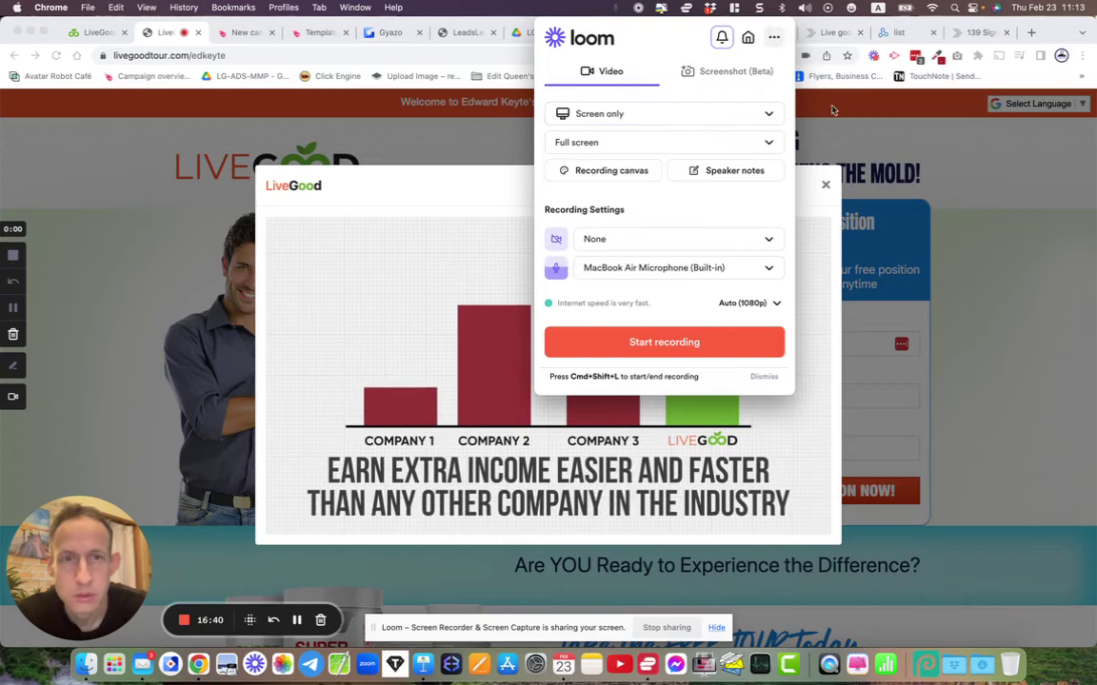
click(813, 187)
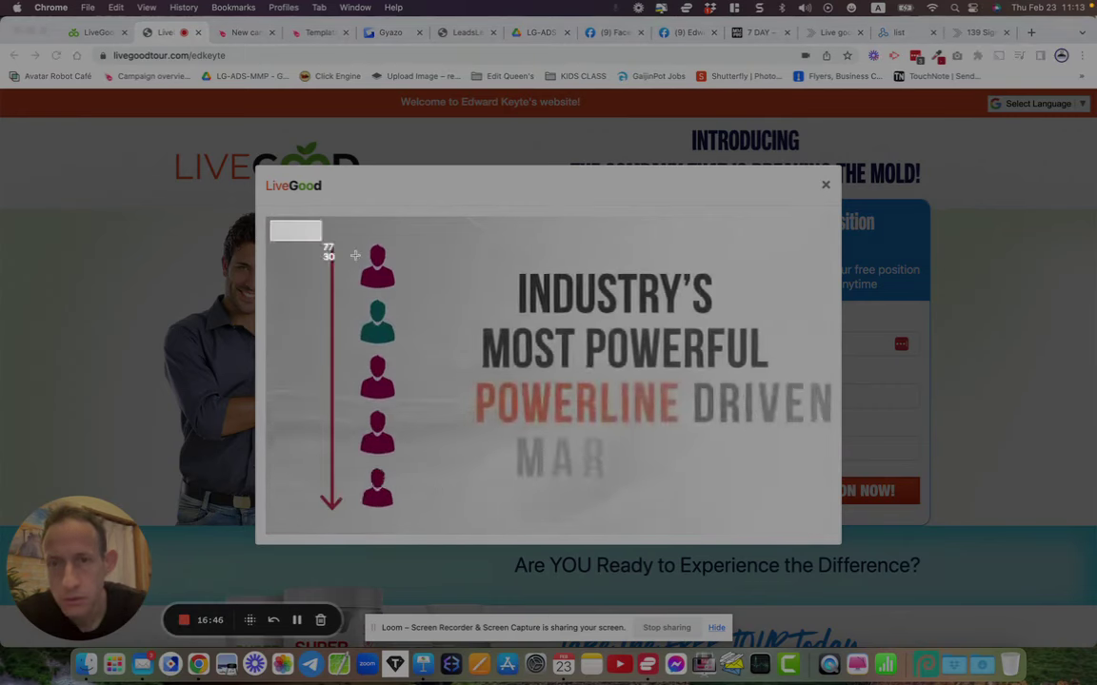
drag(269, 220, 808, 514)
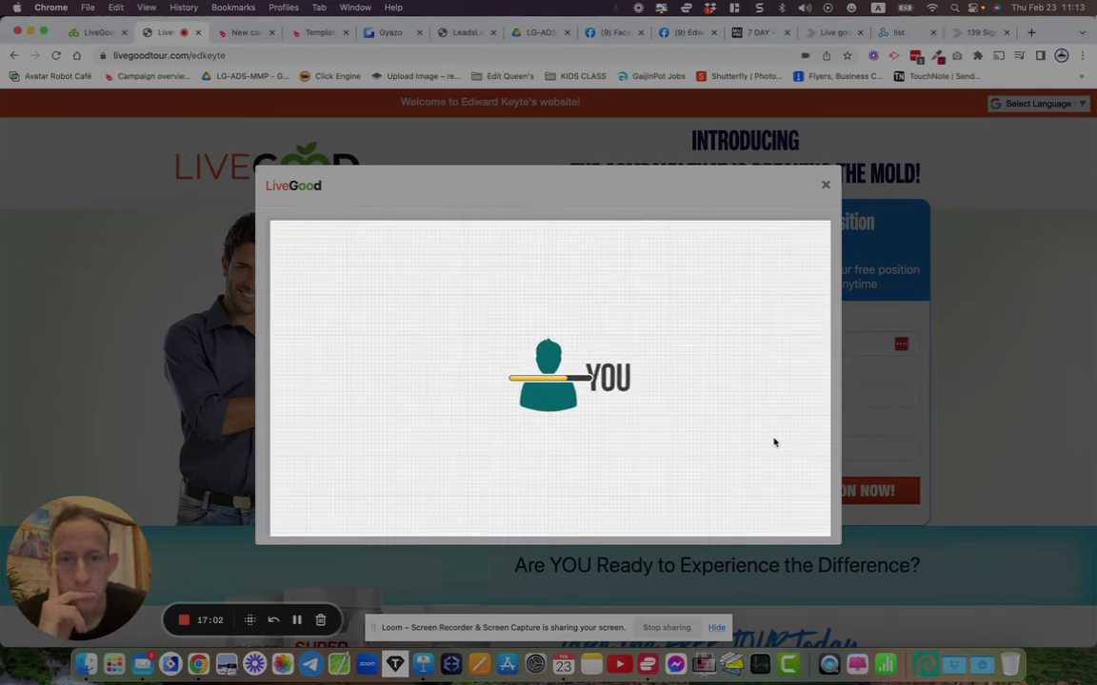
click(746, 431)
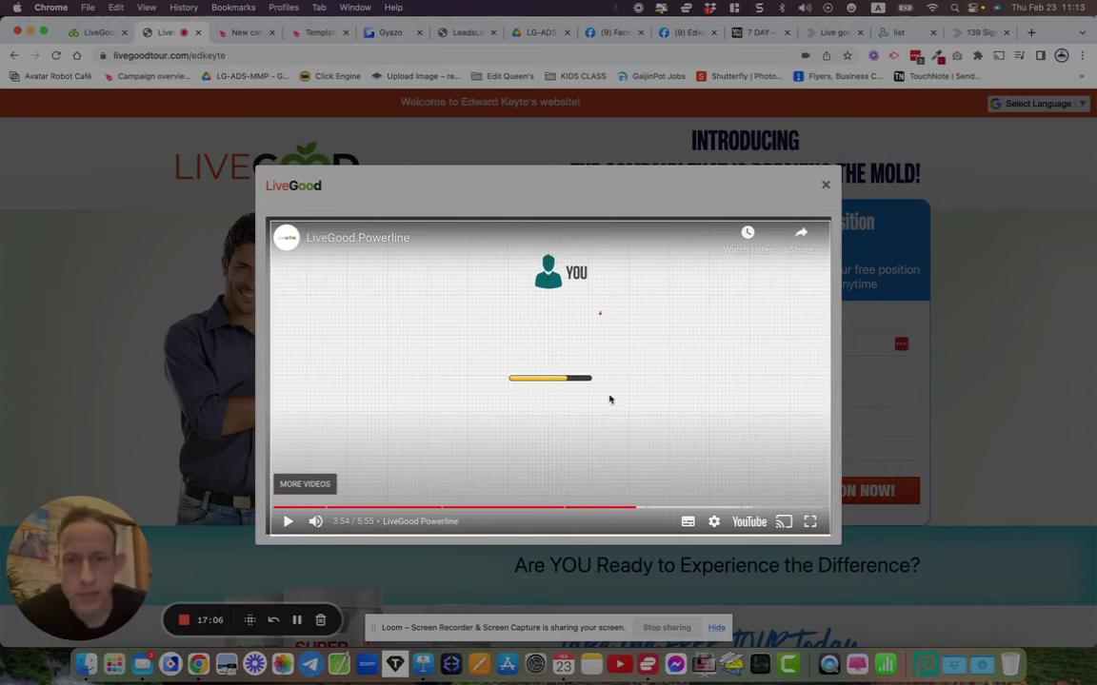
key(super+5)
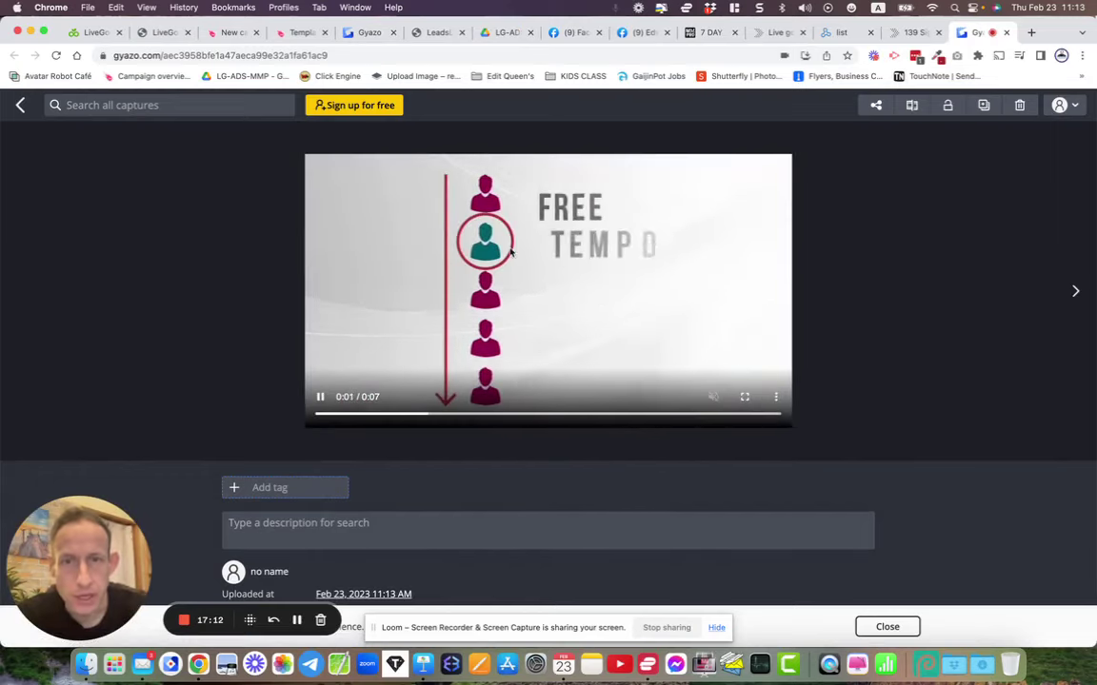
- Copy the direct GIF link of the new Gyazo capture
click(876, 105)
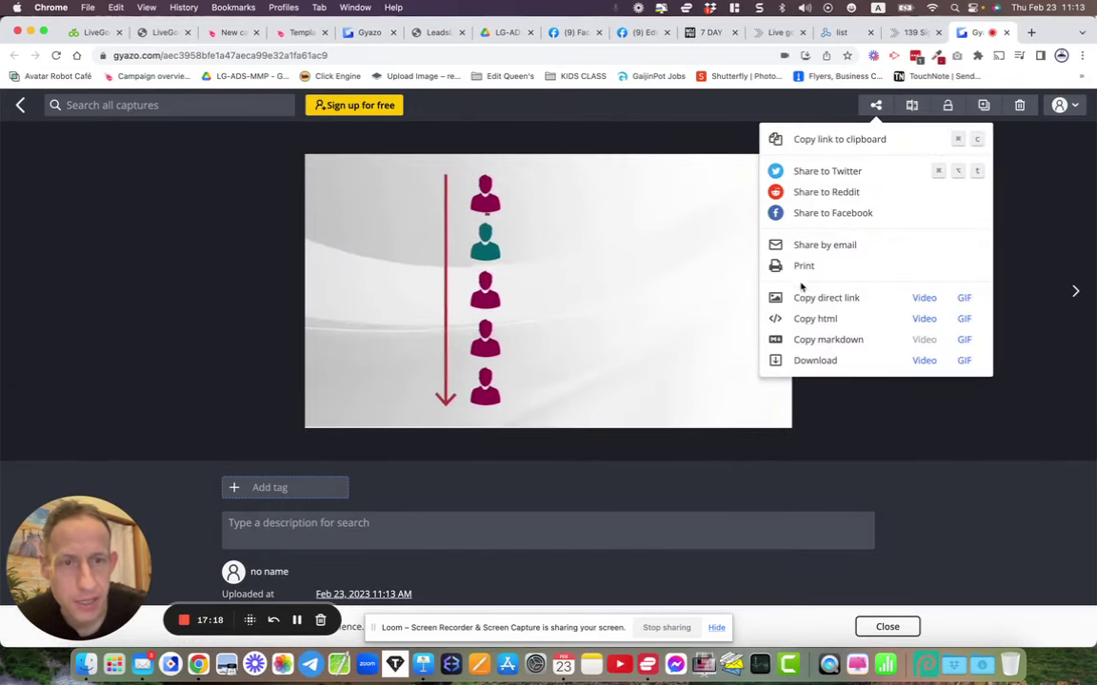
click(963, 299)
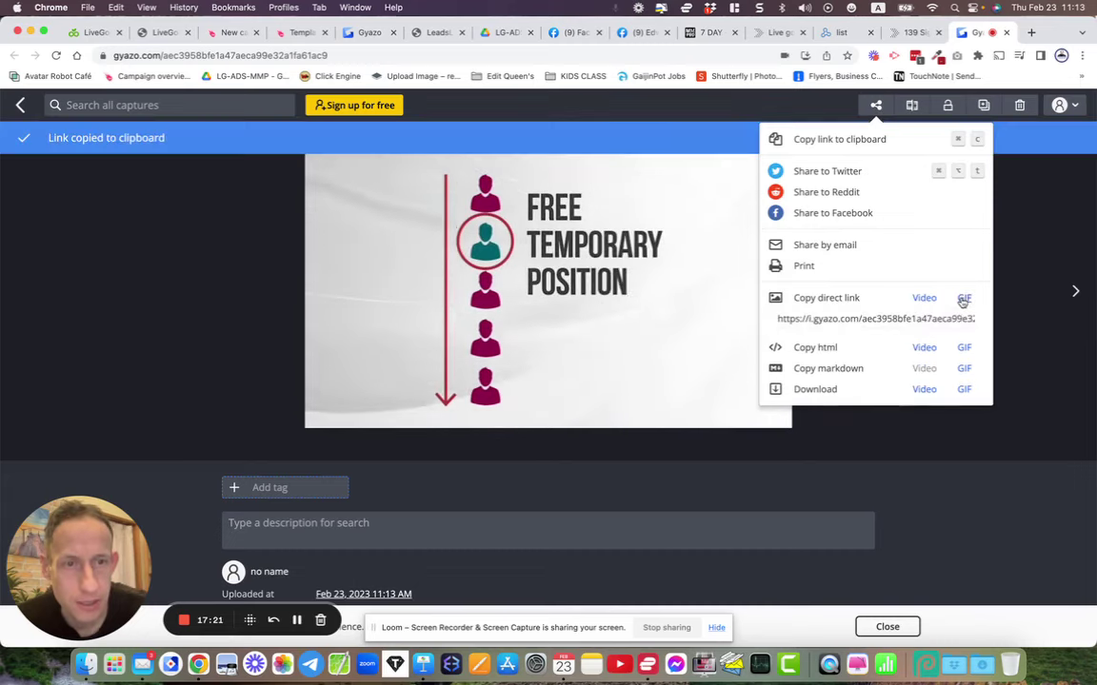
click(849, 319)
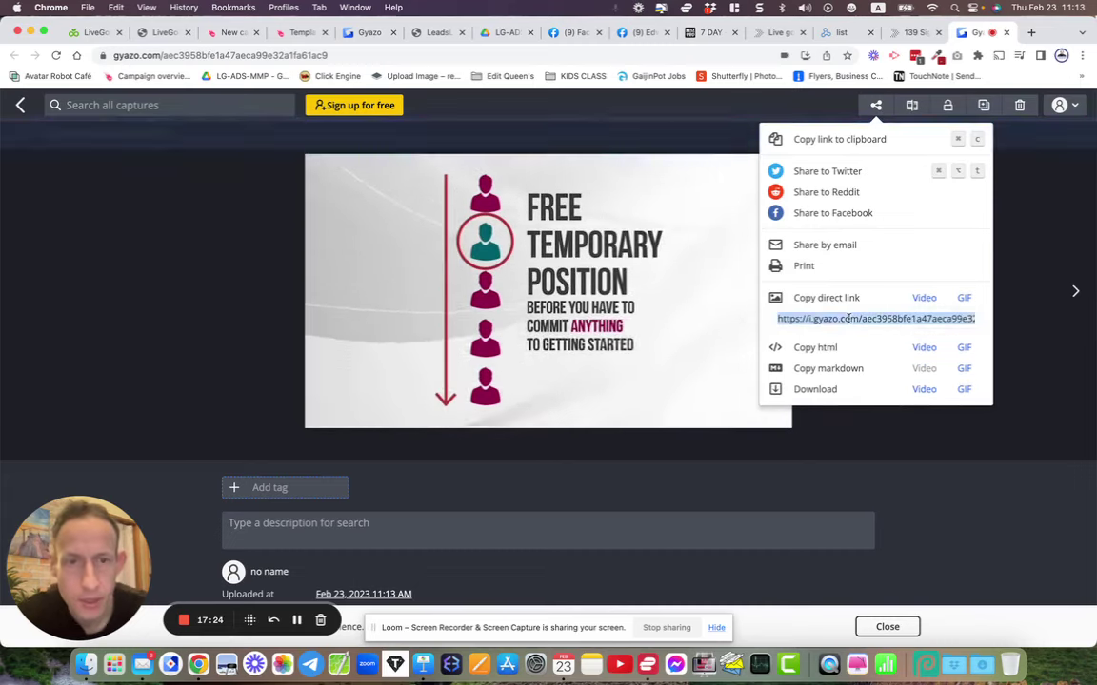
right_click(784, 322)
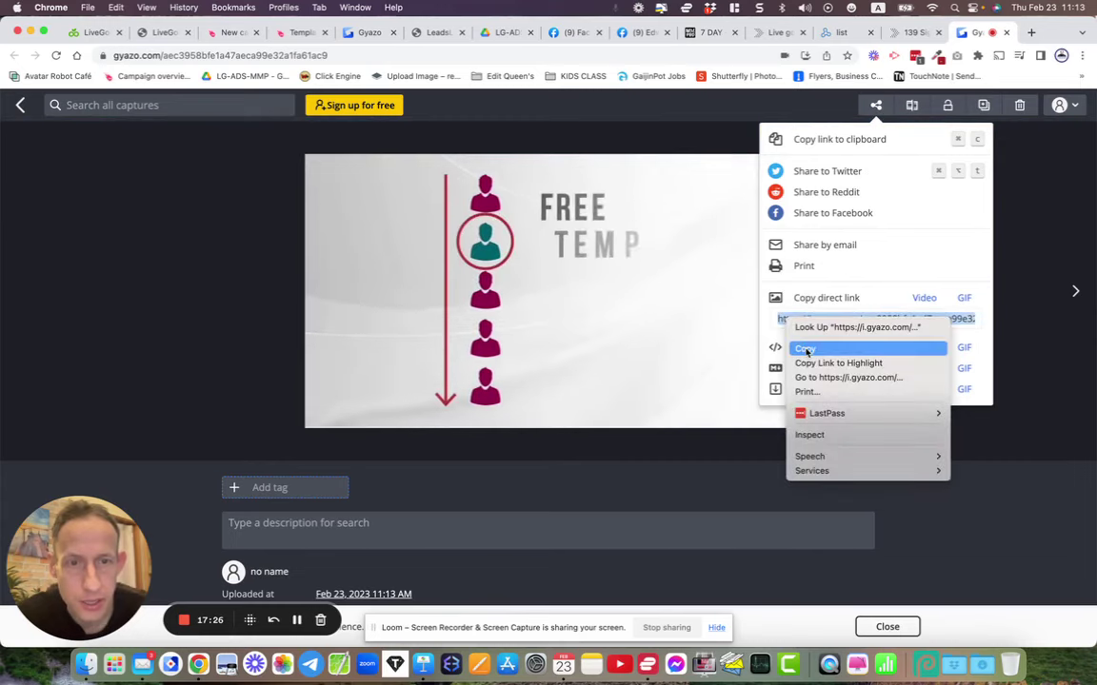
click(805, 348)
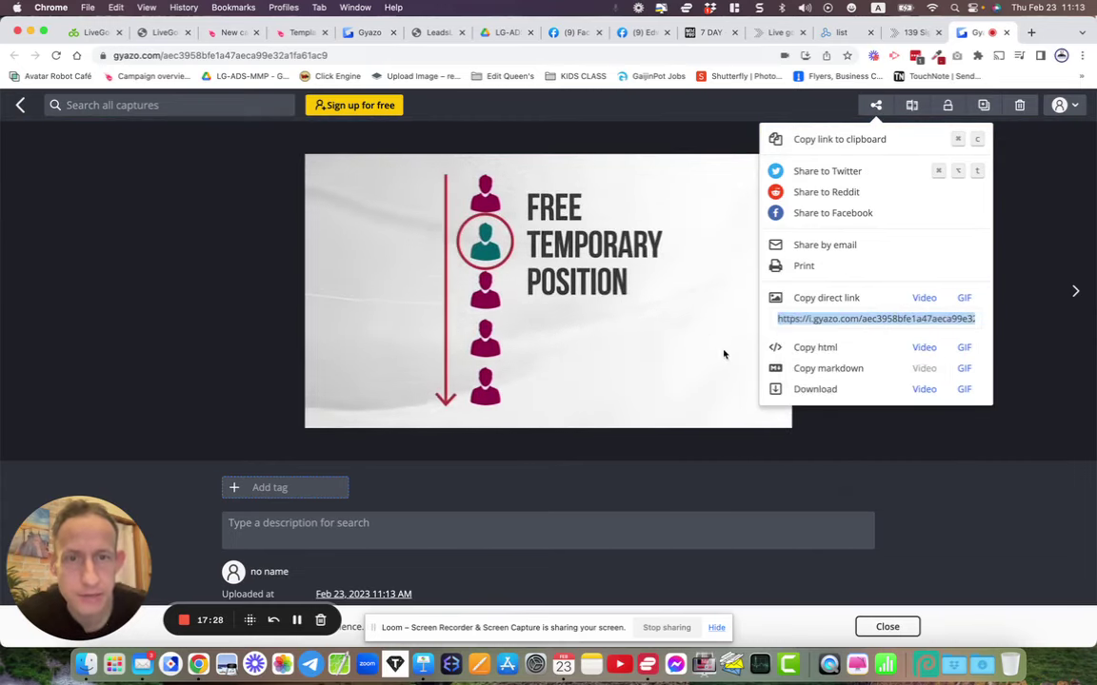
click(682, 396)
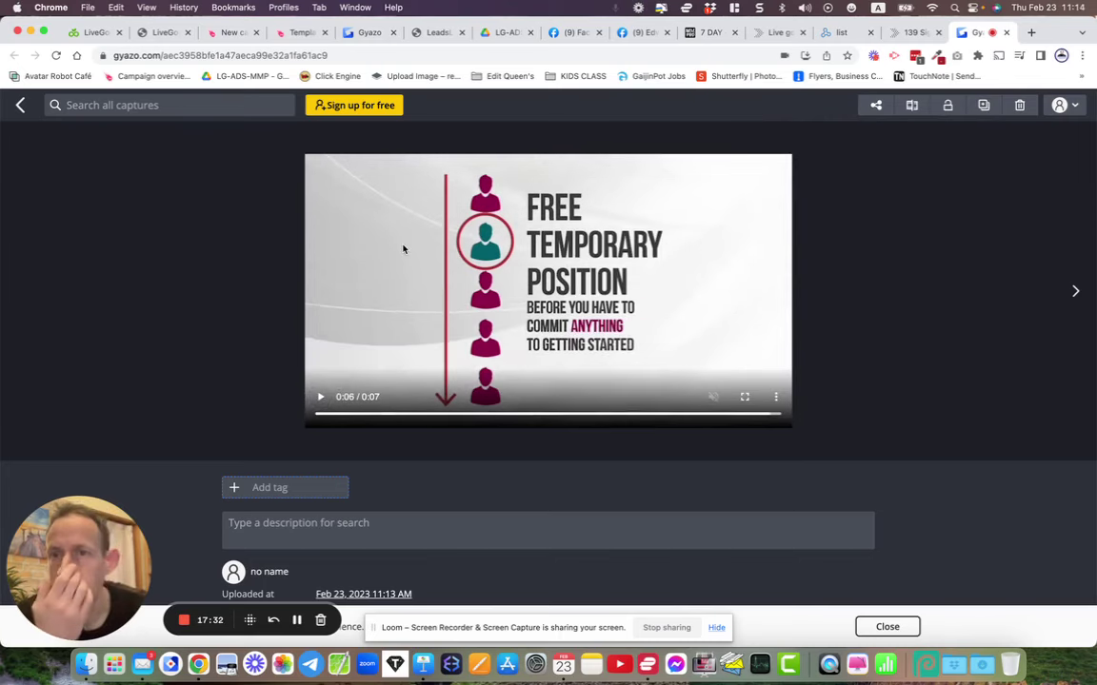
- Return to the new campaign and open image insertion in the first email's body, checking the help on adding images and emojis
click(284, 35)
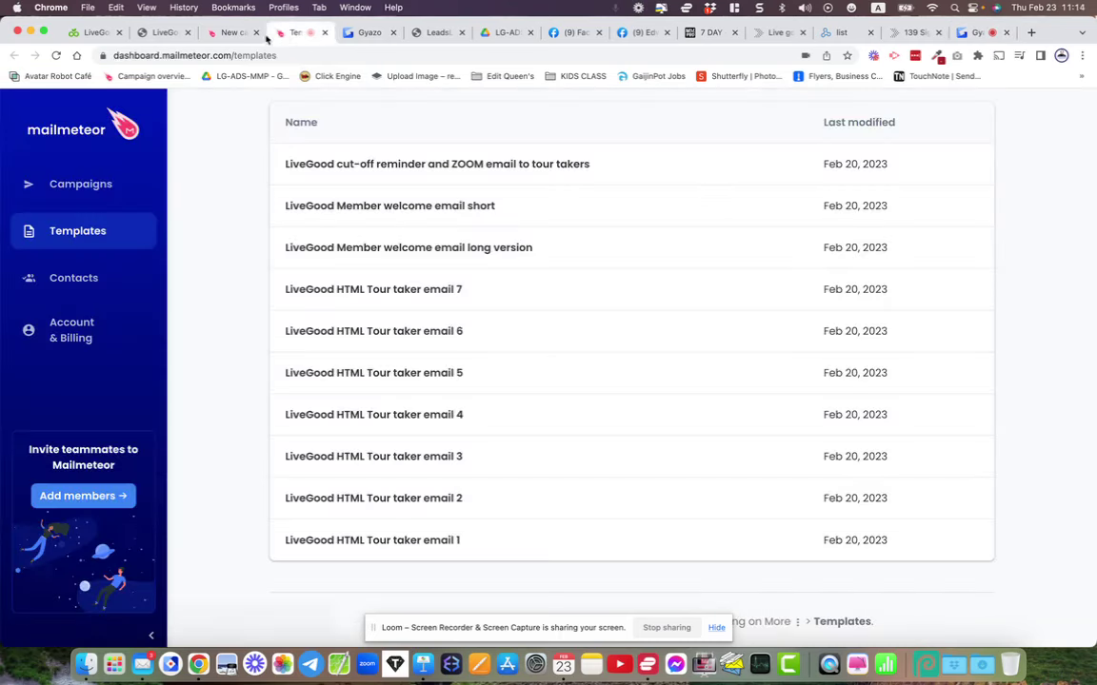
click(243, 33)
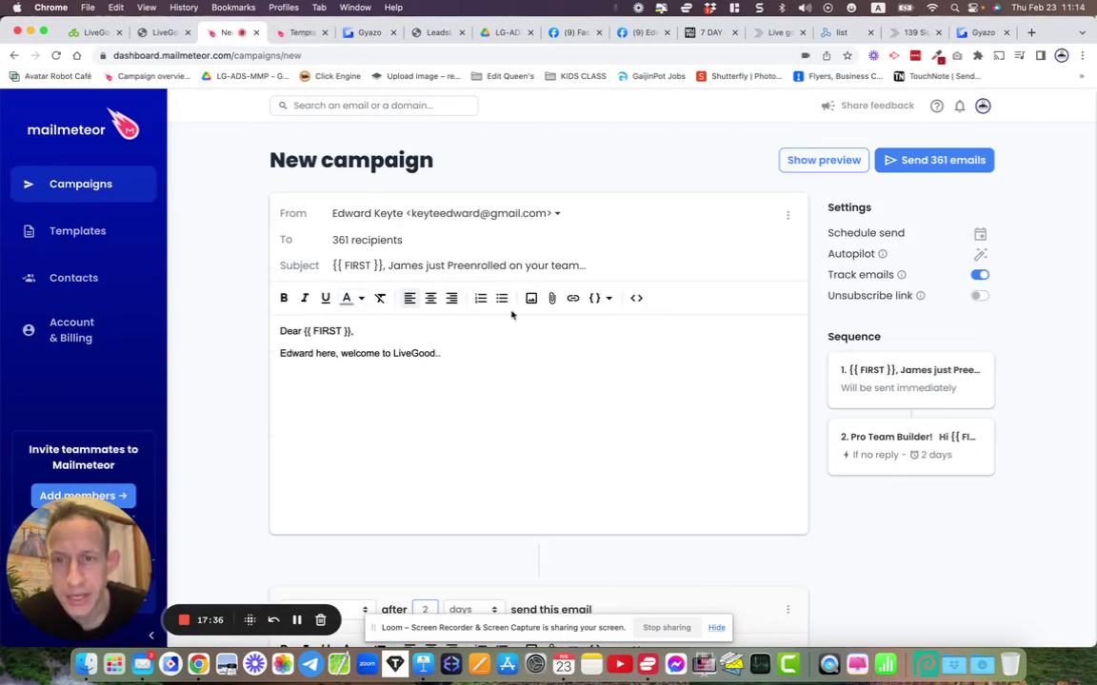
click(531, 299)
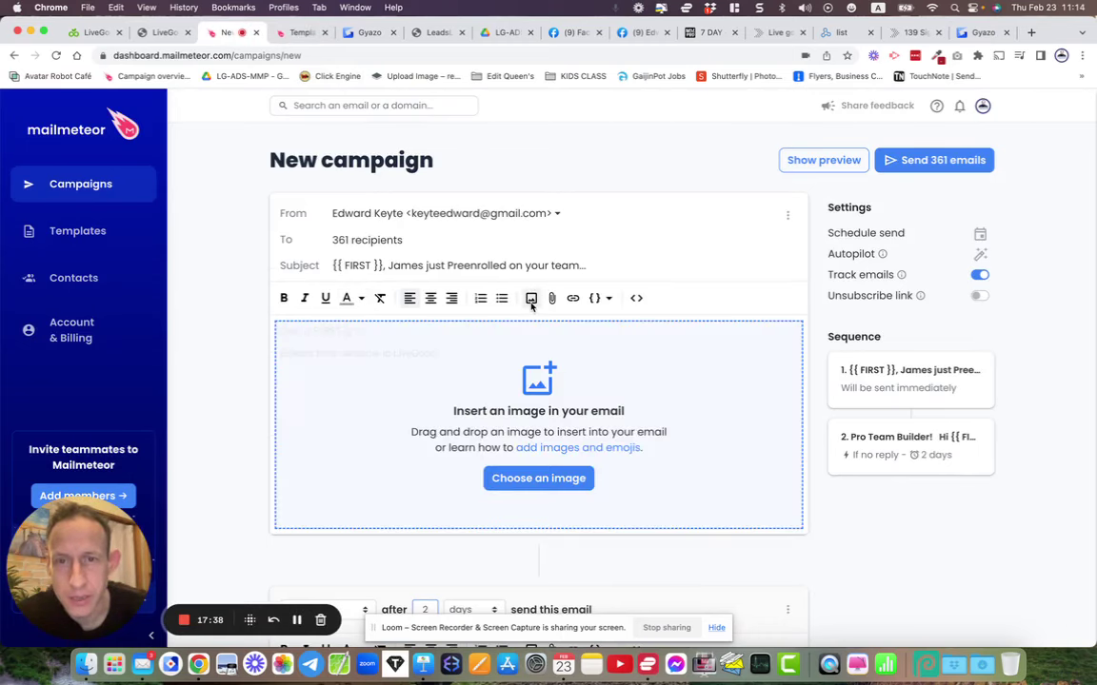
click(538, 447)
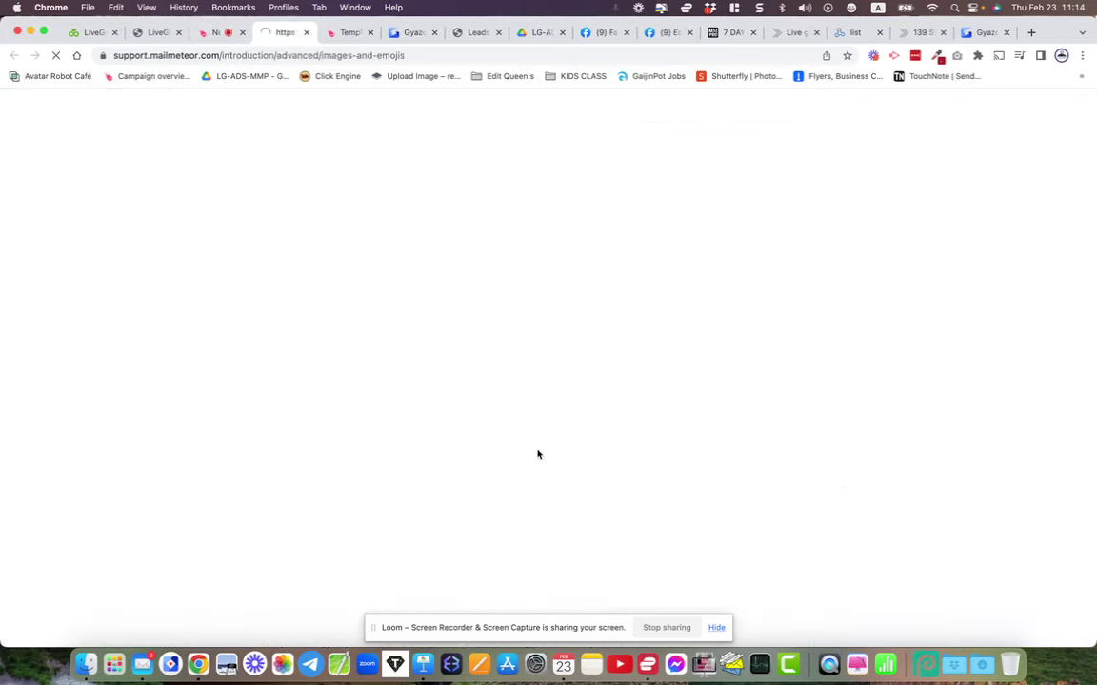
key(super+w)
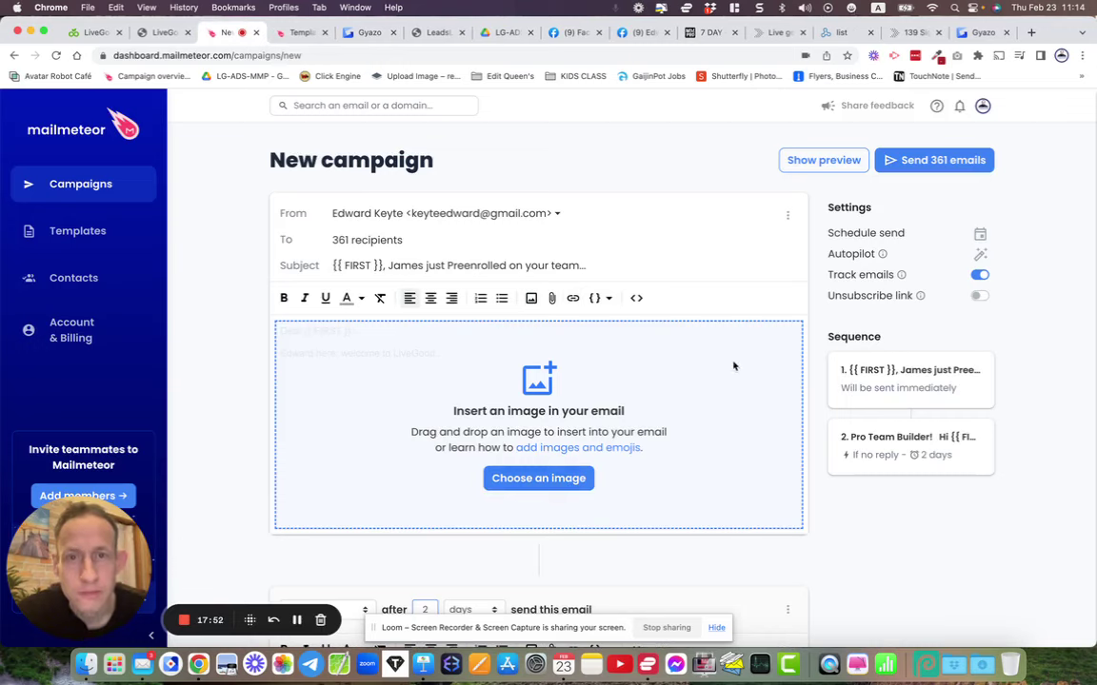
click(530, 299)
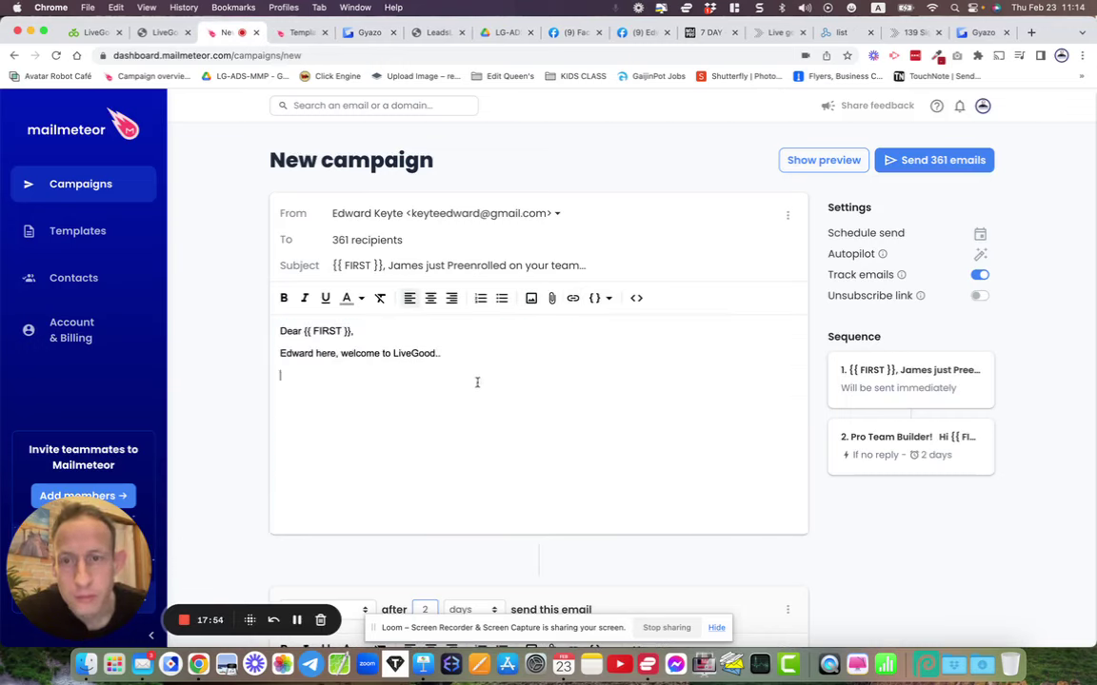
click(531, 299)
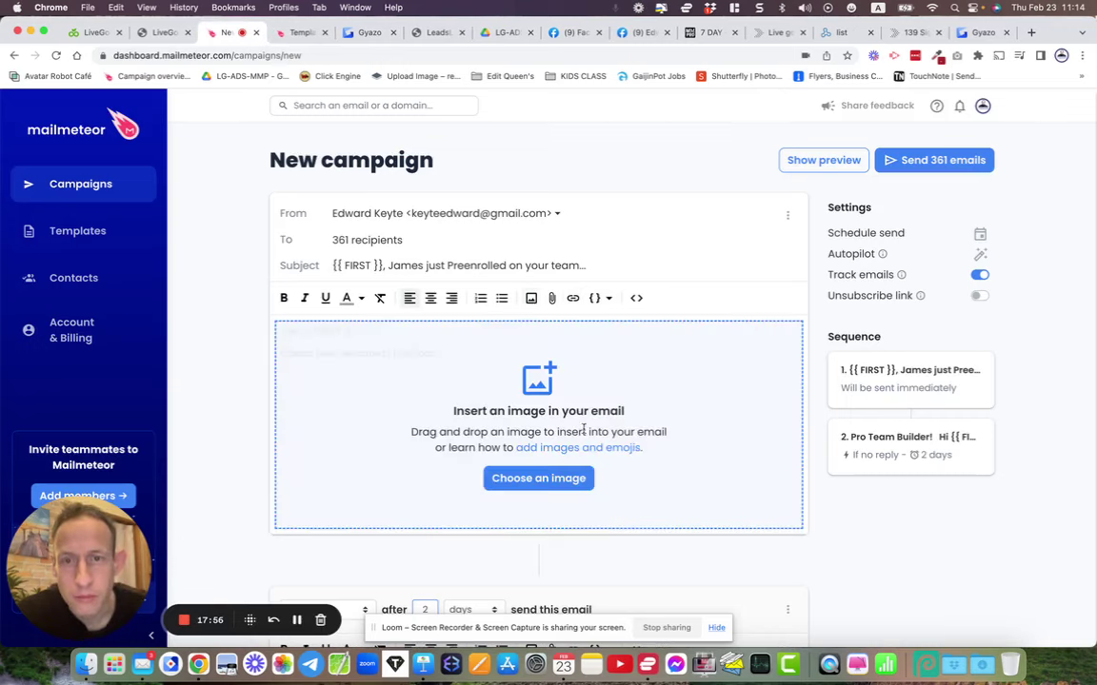
- Open the copied direct GIF link in place of the Gyazo capture page and save the animated image to the Desktop
click(981, 34)
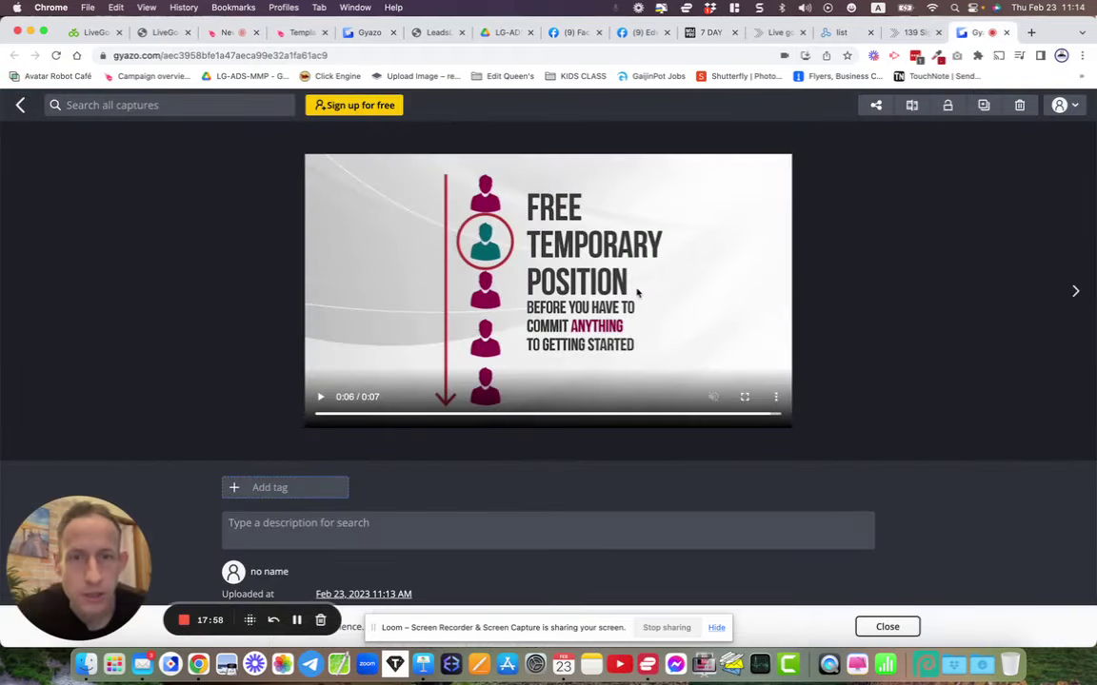
right_click(640, 291)
click(810, 110)
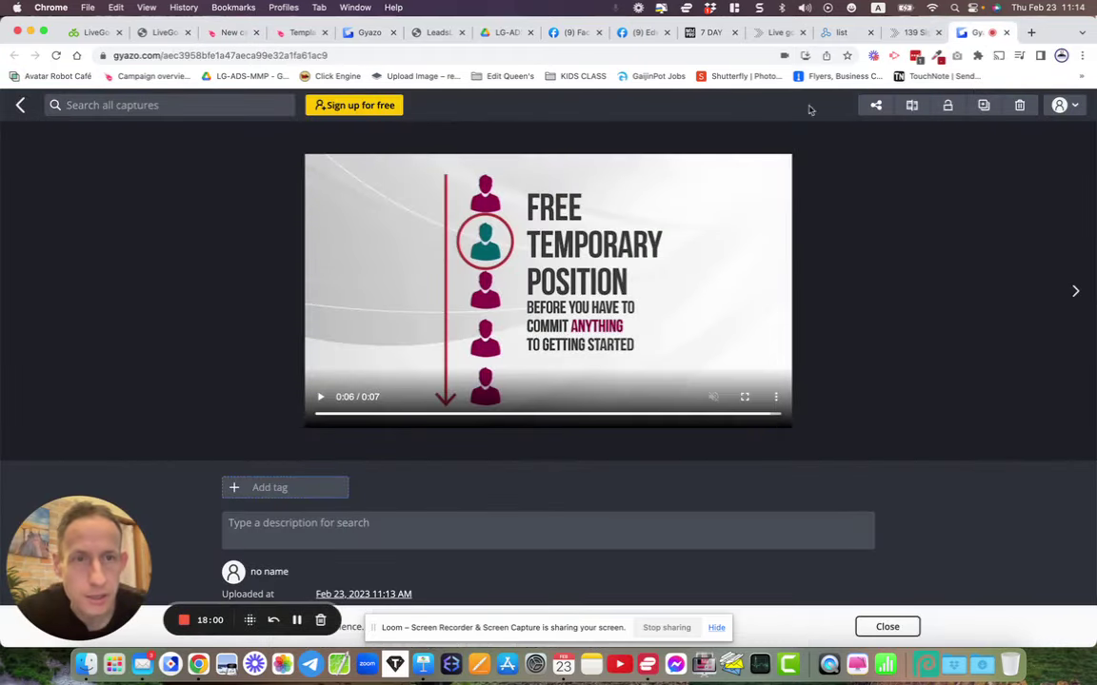
click(636, 55)
key(super+v)
key(Return)
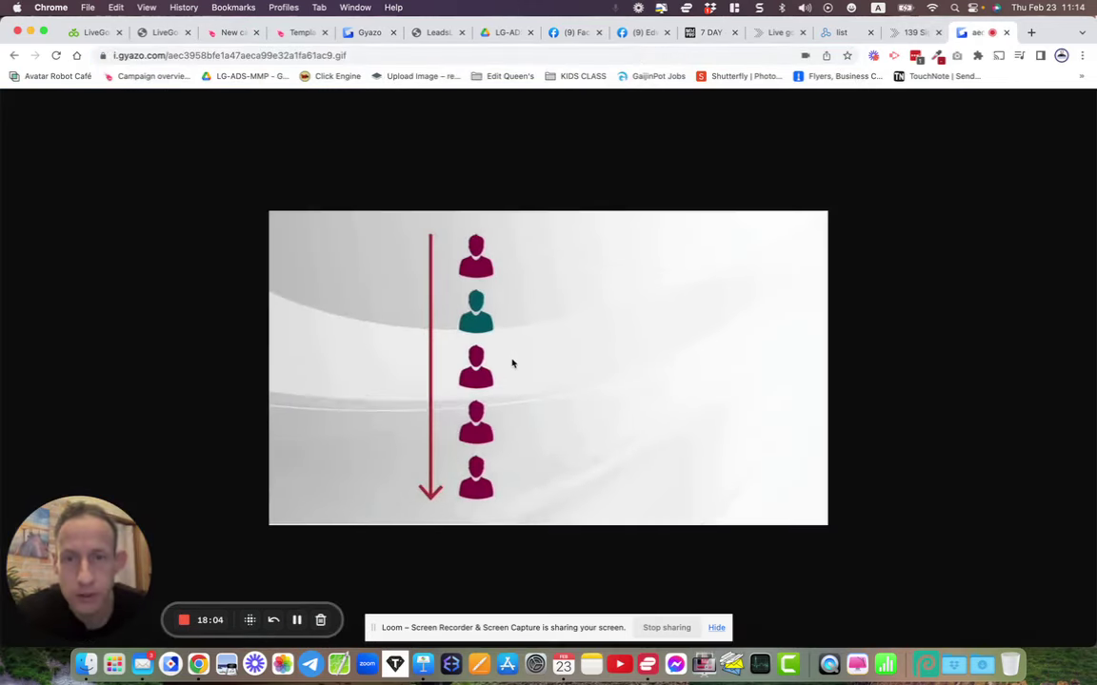
right_click(511, 367)
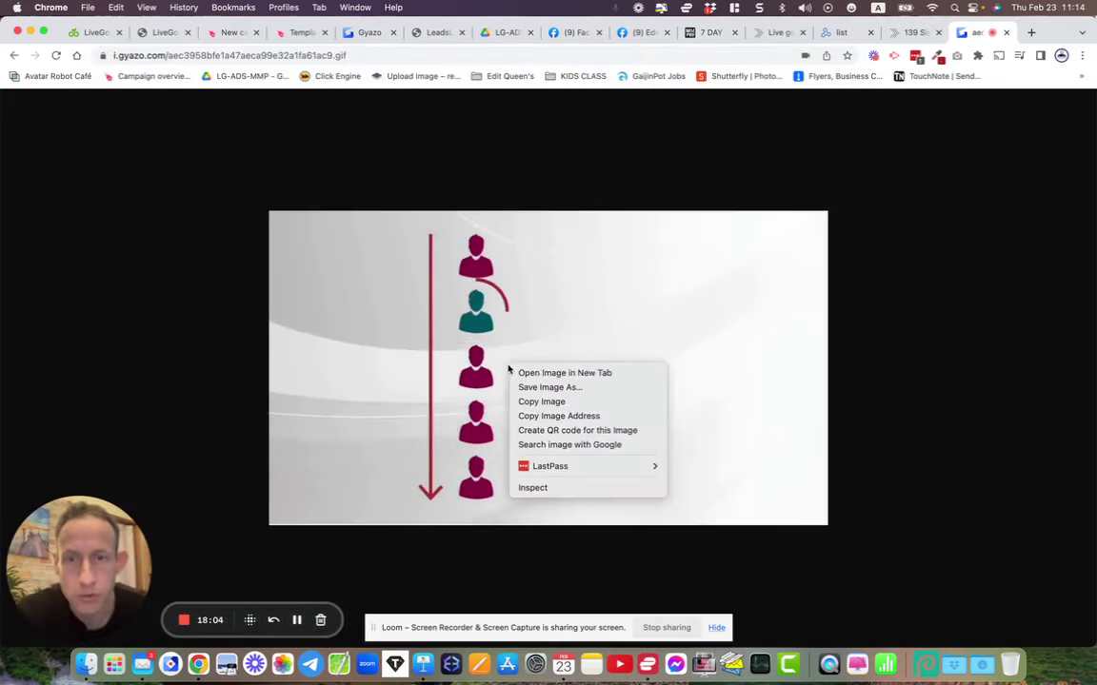
click(565, 387)
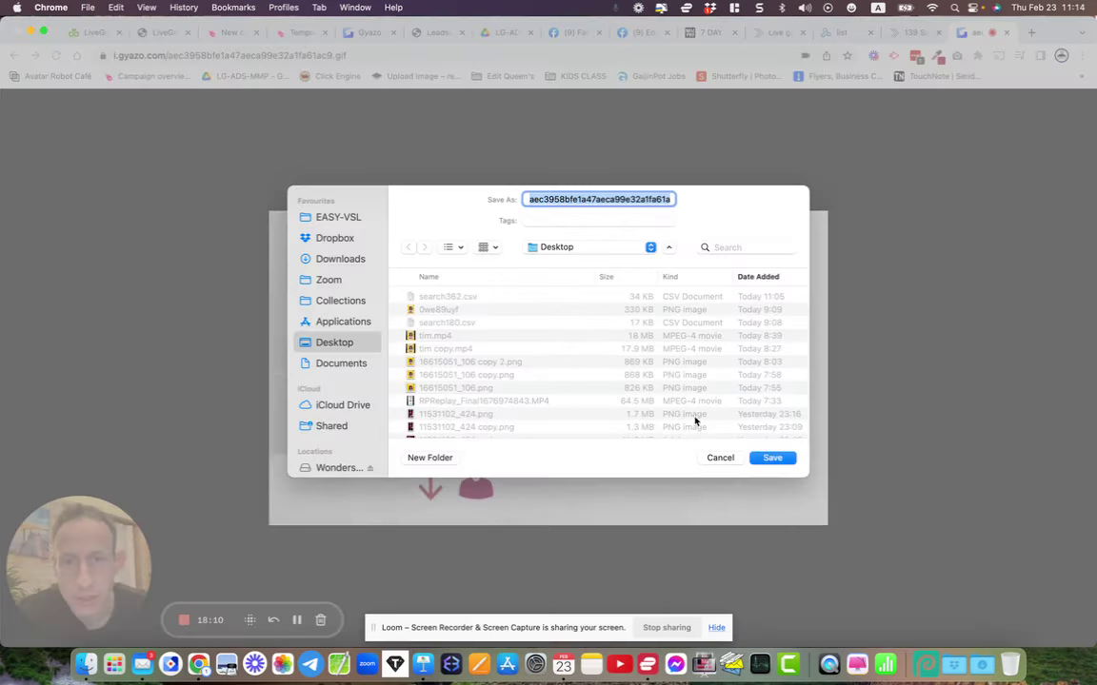
click(773, 459)
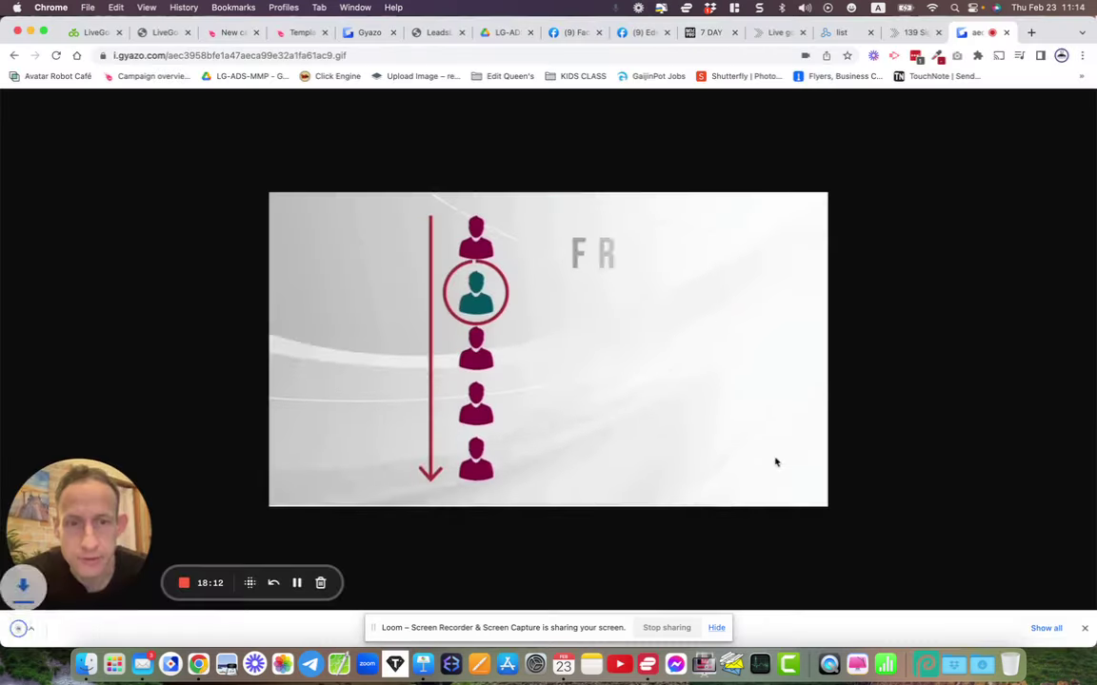
- Return to the new campaign, insert the saved GIF from the Desktop below the first email's welcome line, and select the inserted image
click(229, 33)
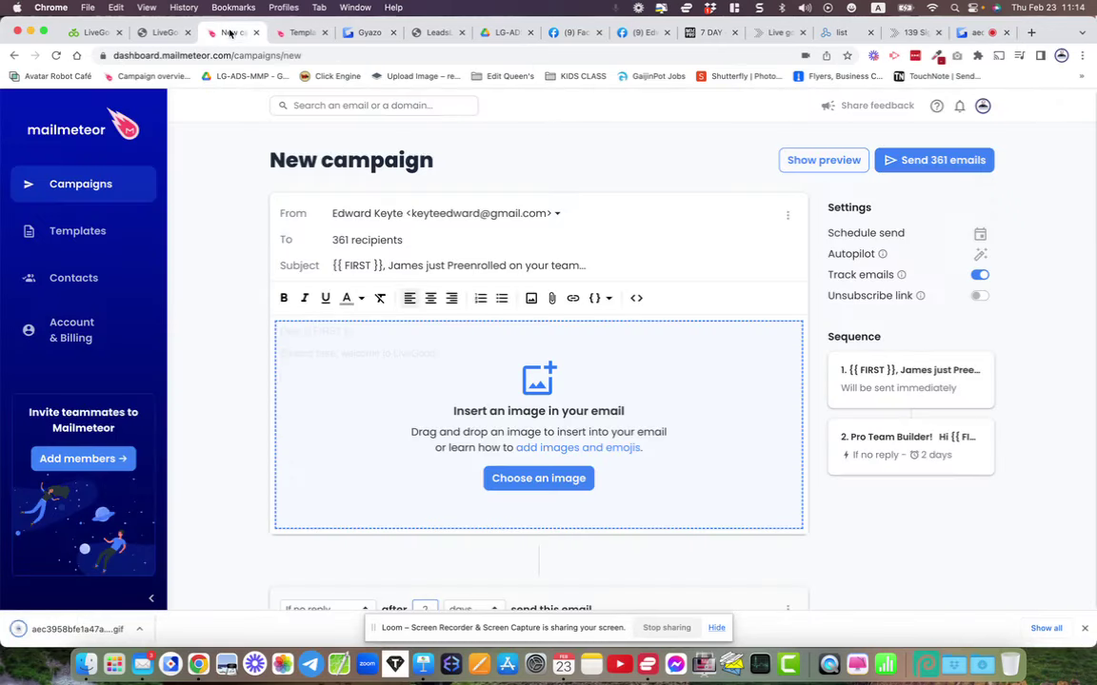
drag(1095, 286, 1026, 286)
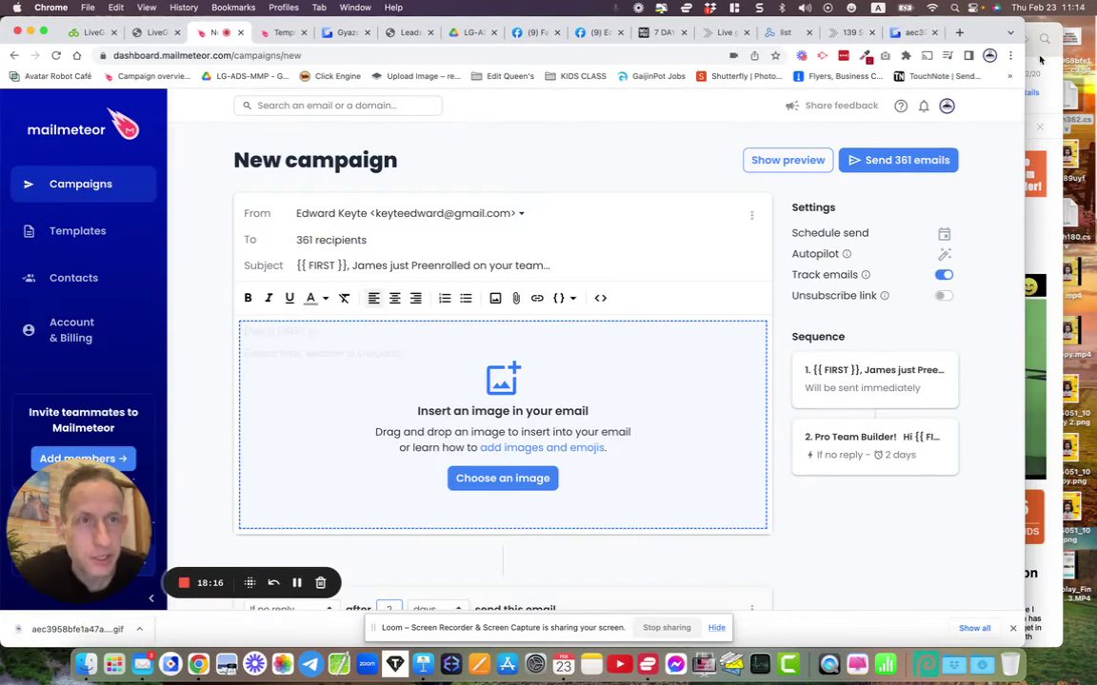
drag(1070, 38, 546, 424)
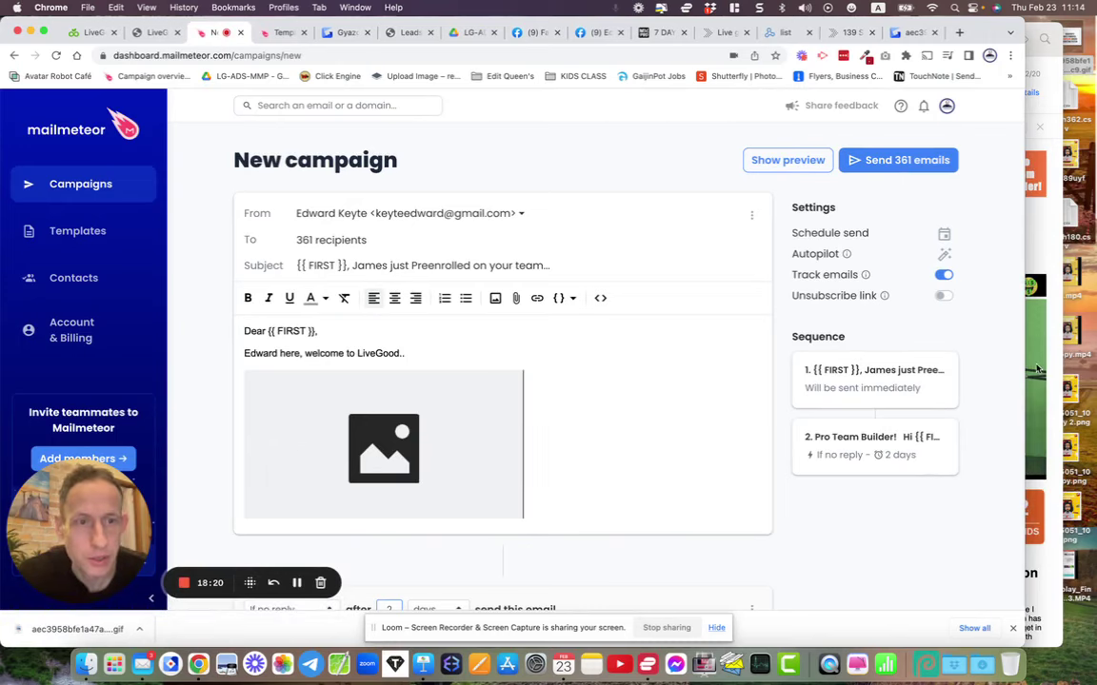
drag(1023, 366, 1094, 370)
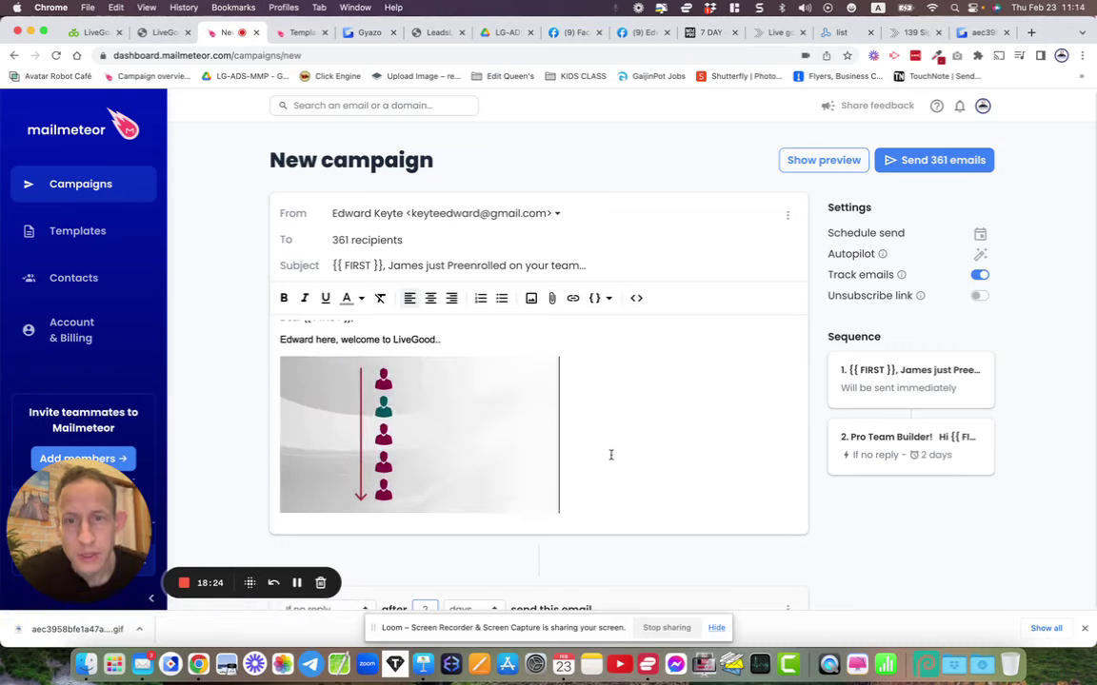
click(501, 449)
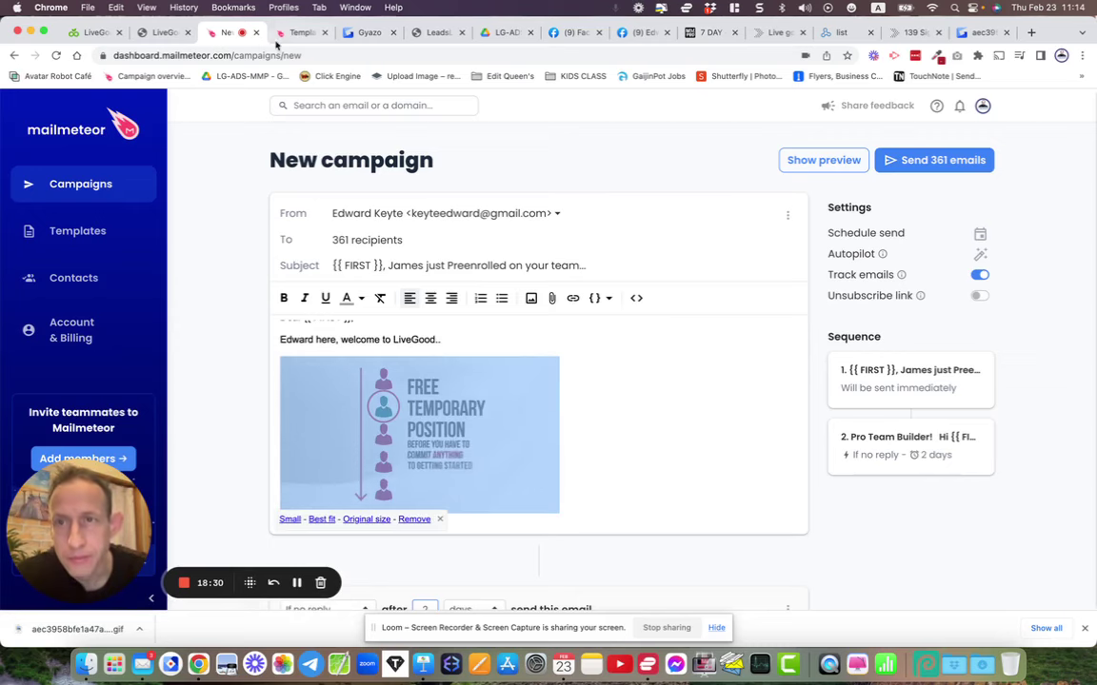
- Close the Powerline video on the LiveGood tour page and copy that page's web address
click(157, 33)
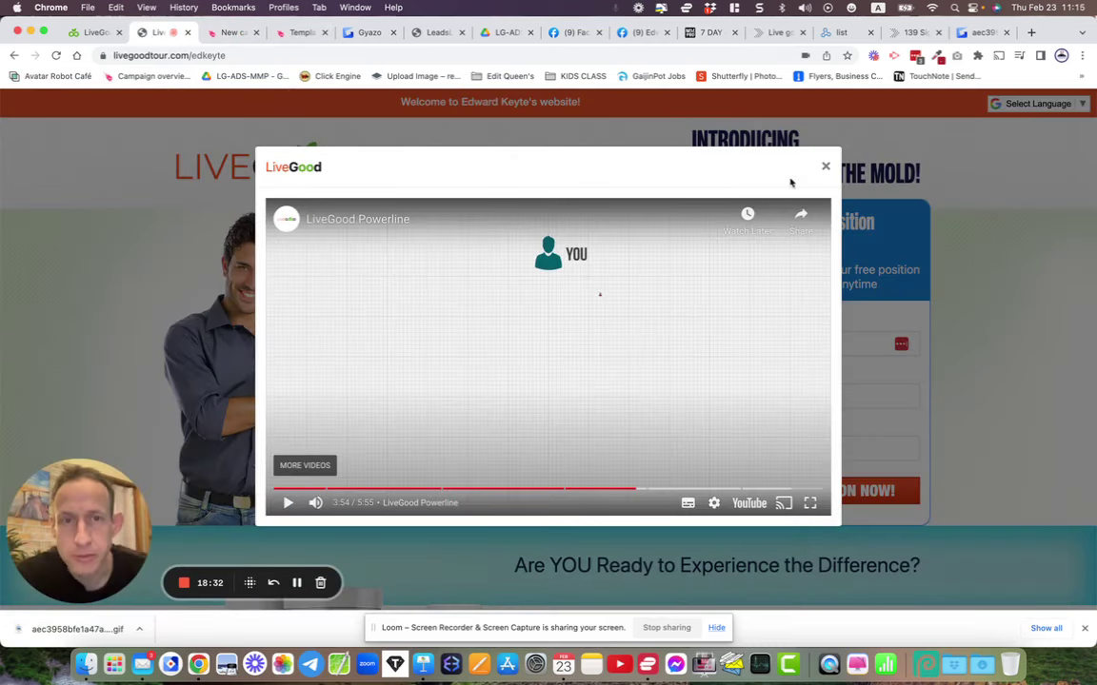
click(825, 169)
click(222, 56)
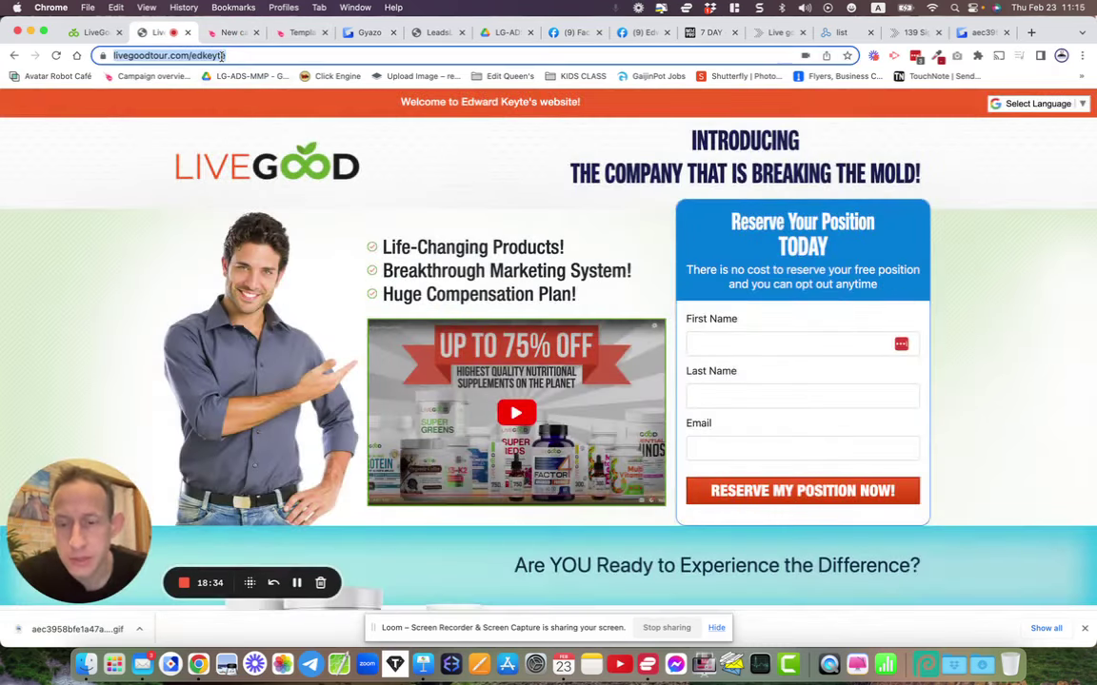
right_click(221, 55)
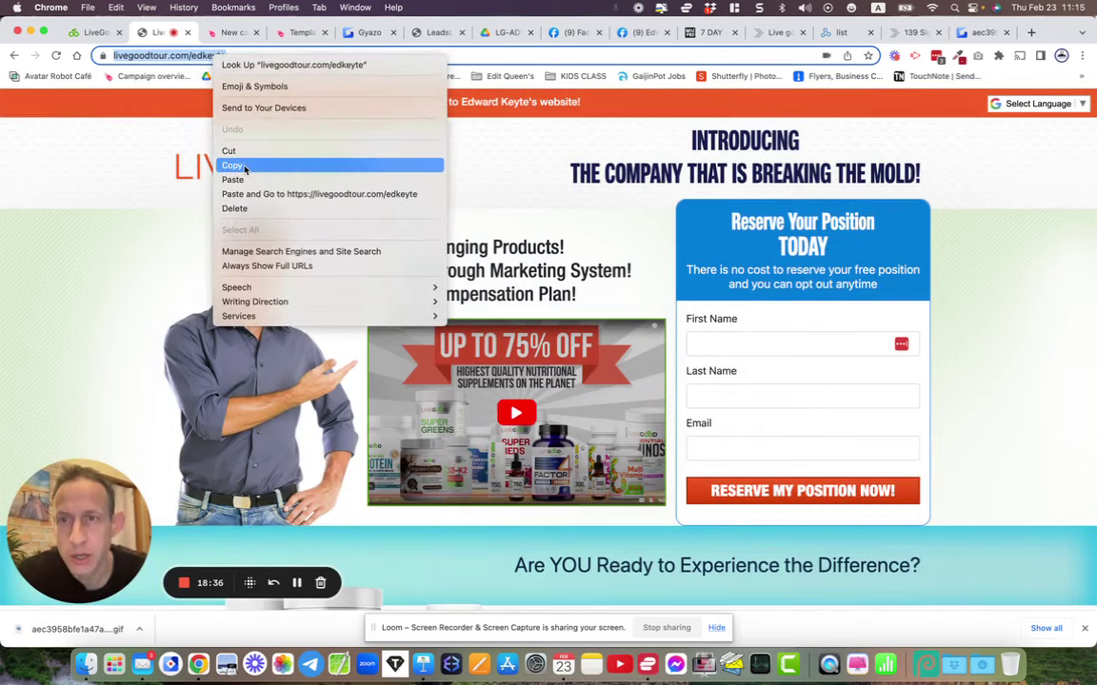
click(245, 166)
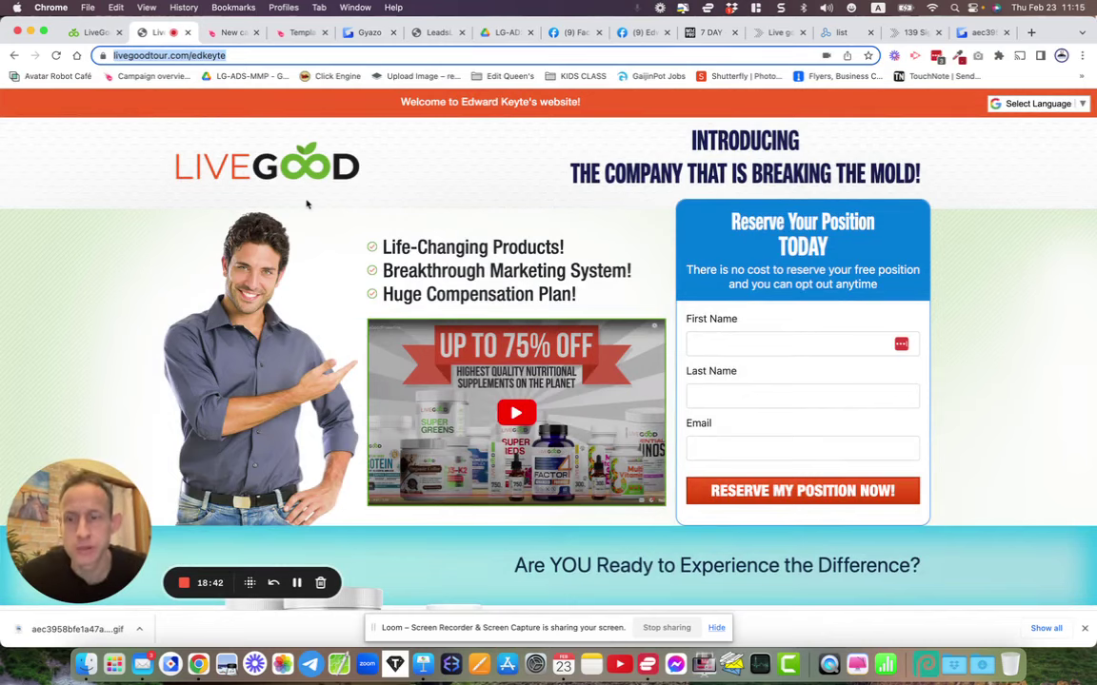
- Open securemyposition.com in place of the LiveGood tour page and copy its web address
text(se)
key(Return)
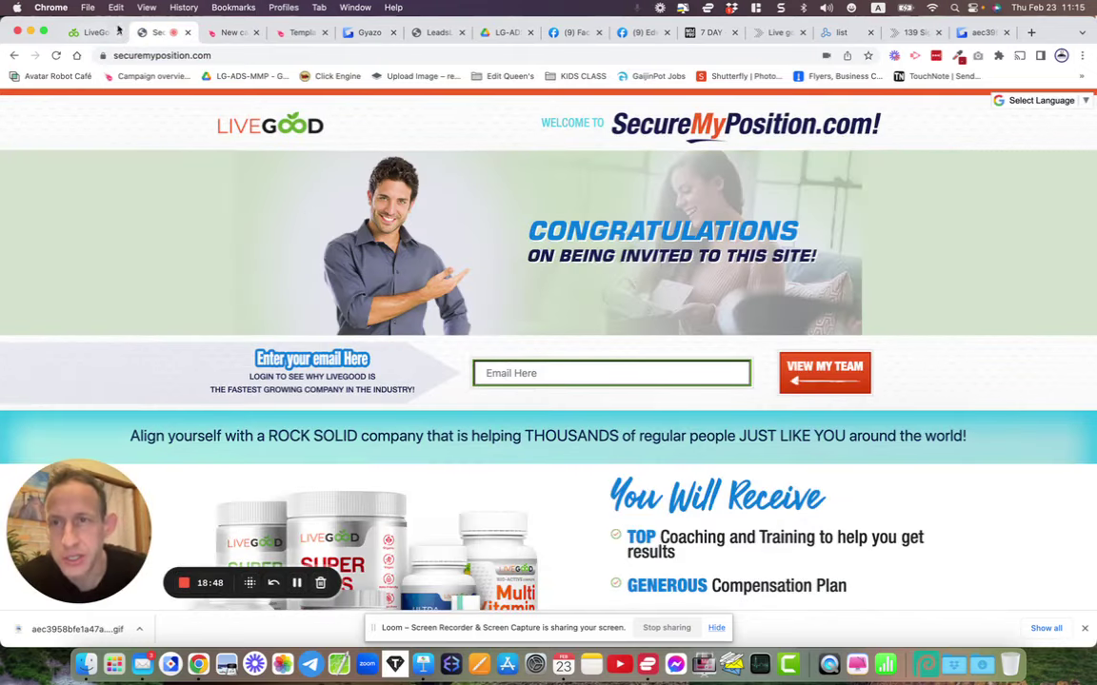
click(155, 54)
right_click(158, 54)
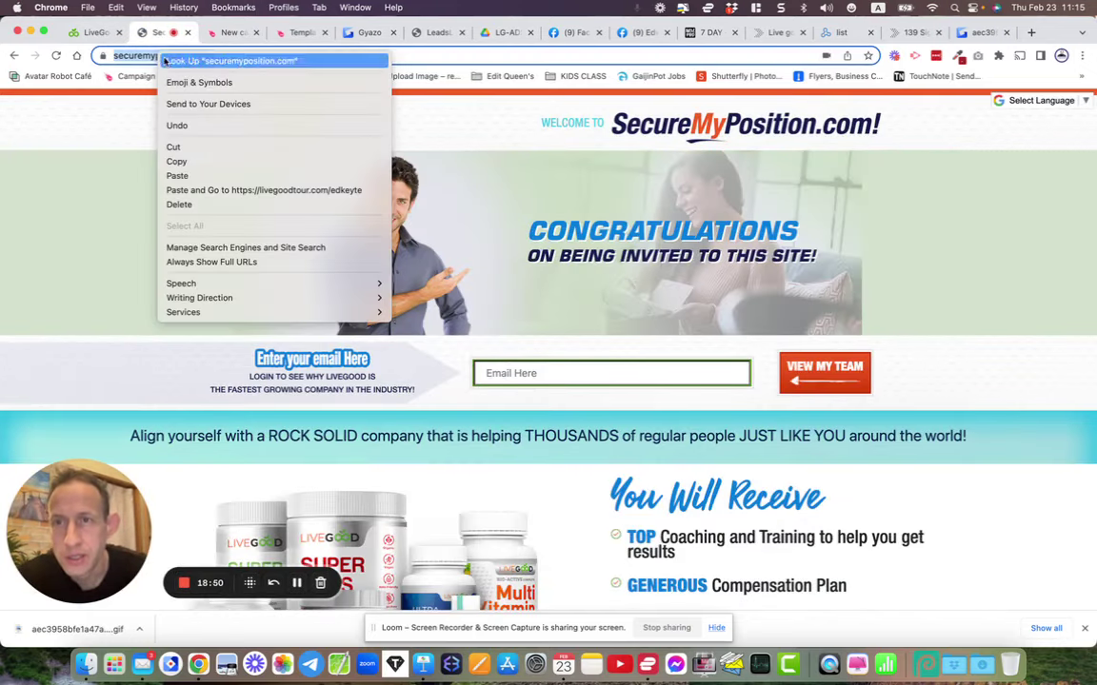
click(197, 164)
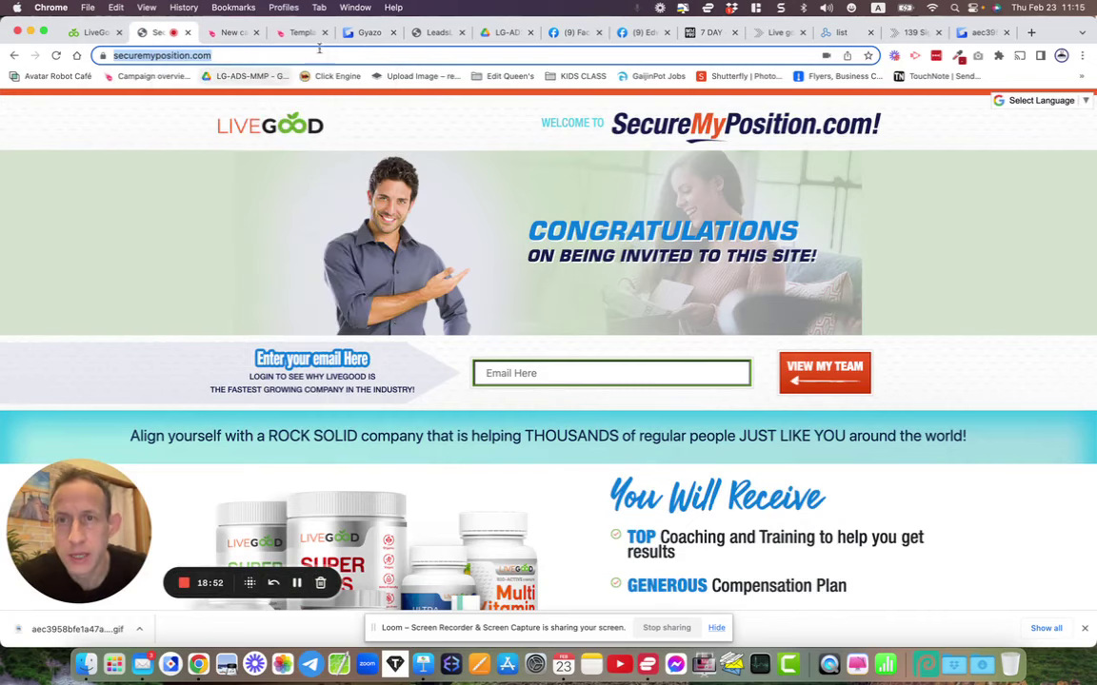
- Link the selected GIF in the campaign's first email to the copied securemyposition.com address
click(233, 34)
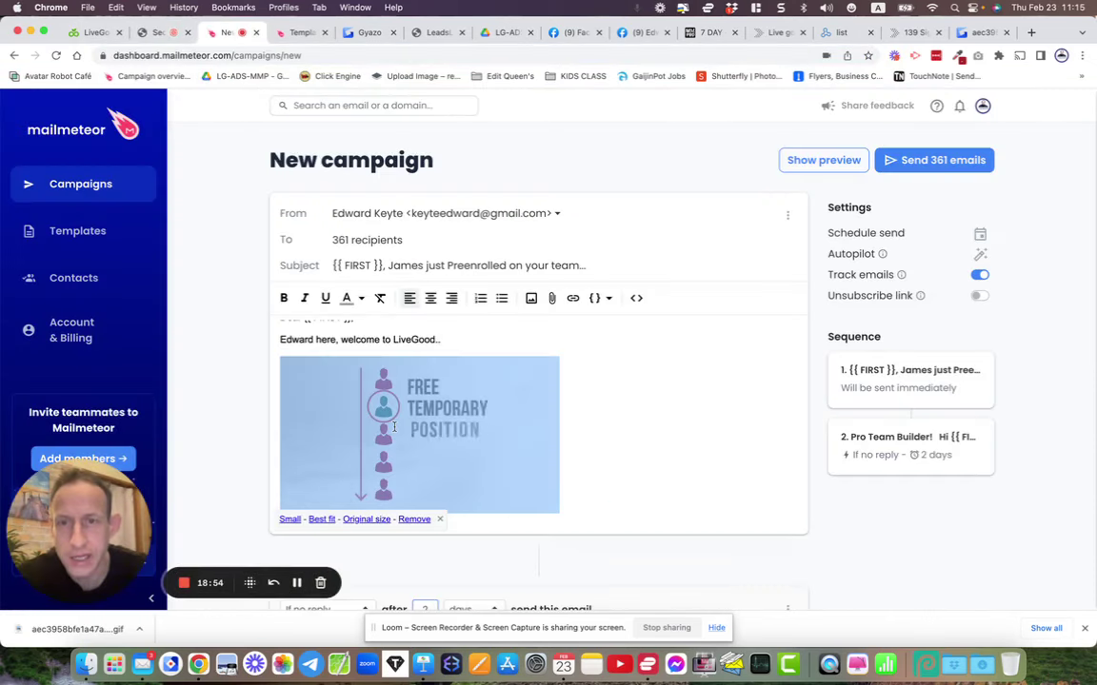
click(574, 299)
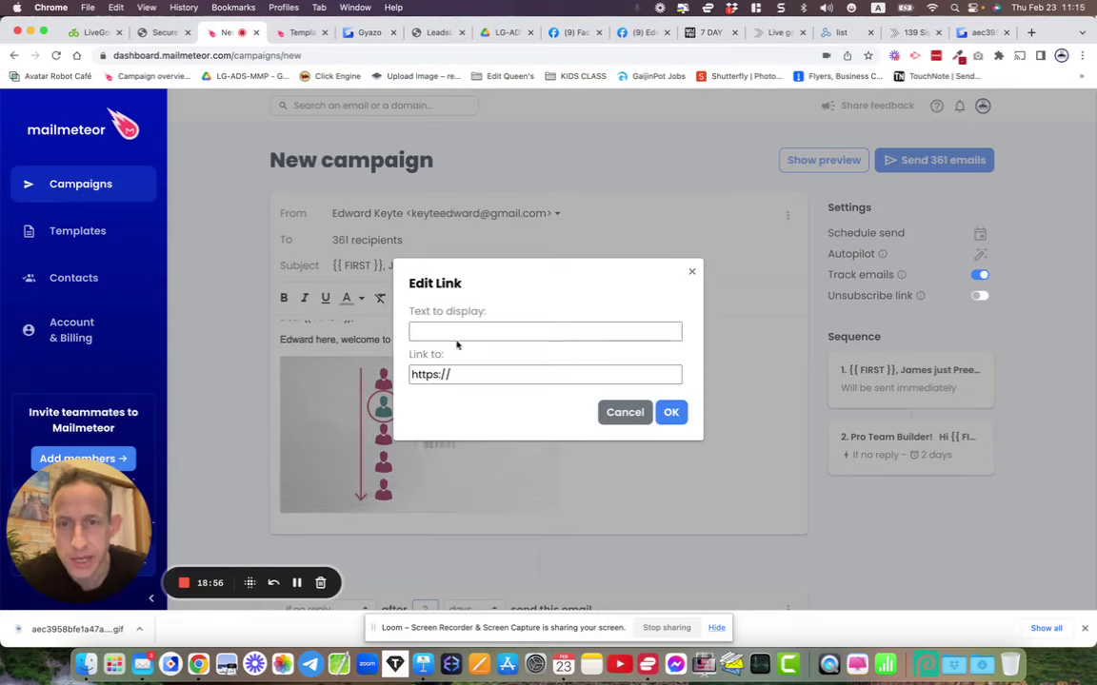
triple_click(456, 372)
right_click(458, 374)
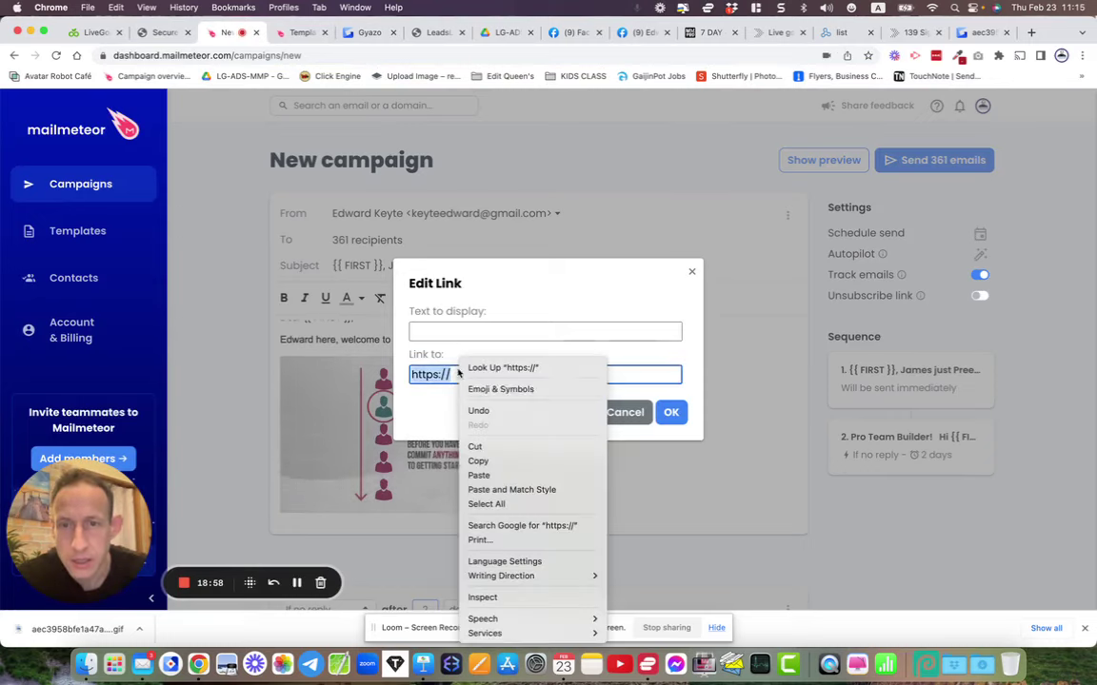
click(495, 475)
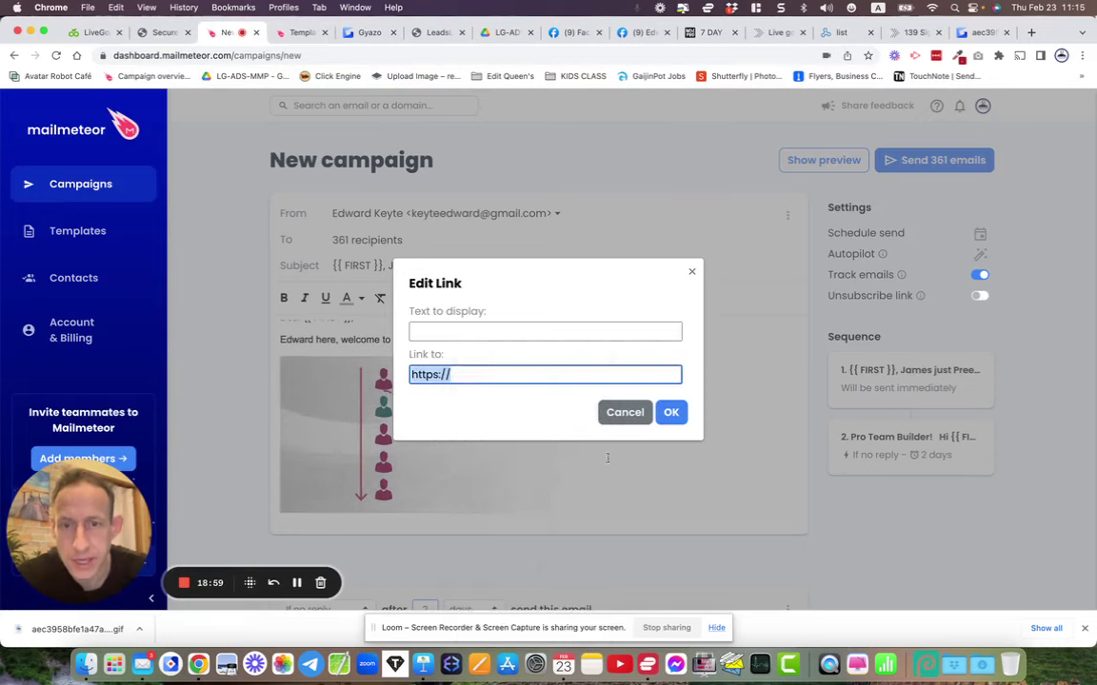
click(672, 411)
- Add an empty line below the GIF in the first email's body
scroll(634, 429, down, 2)
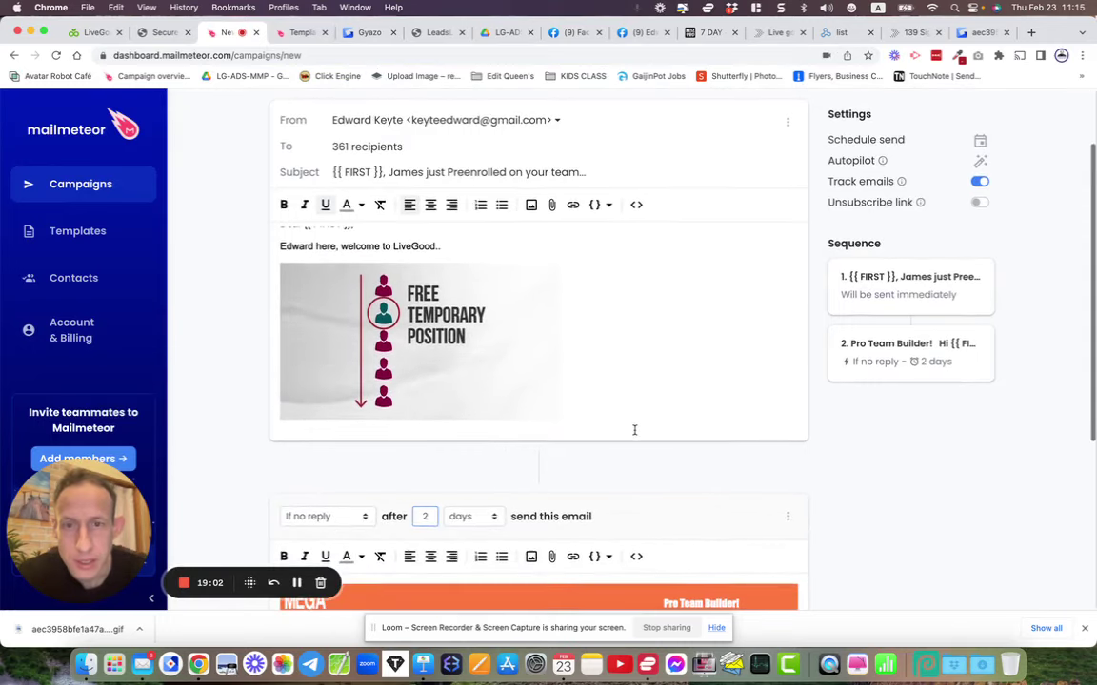
scroll(591, 357, up, 1)
scroll(590, 356, down, 1)
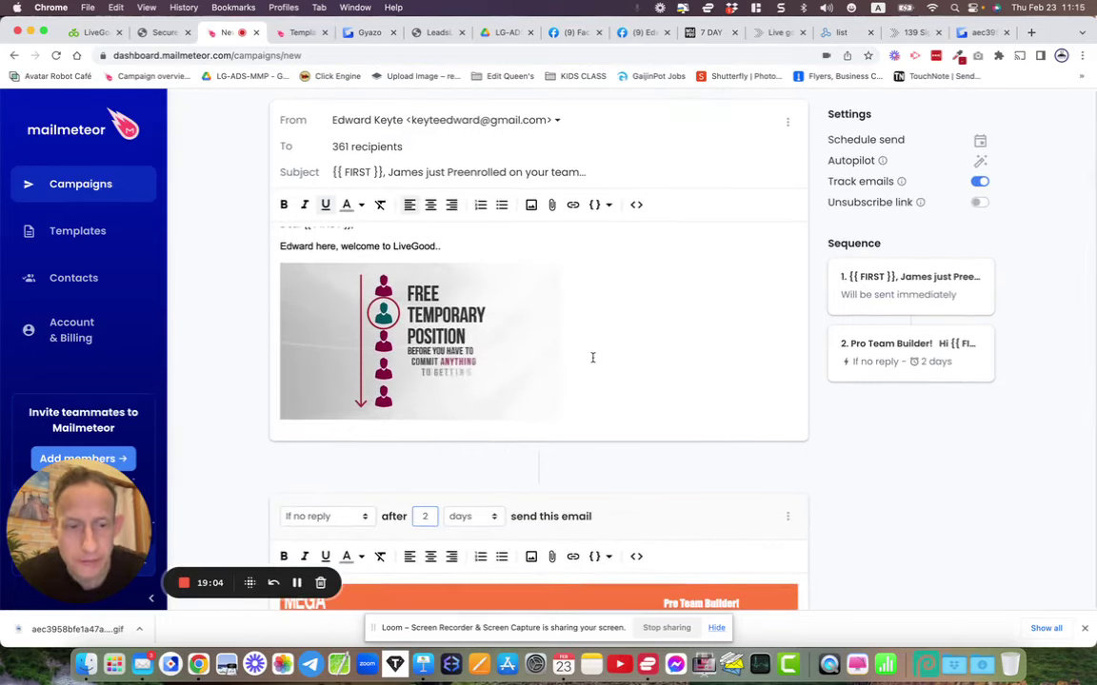
click(592, 357)
key(Return)
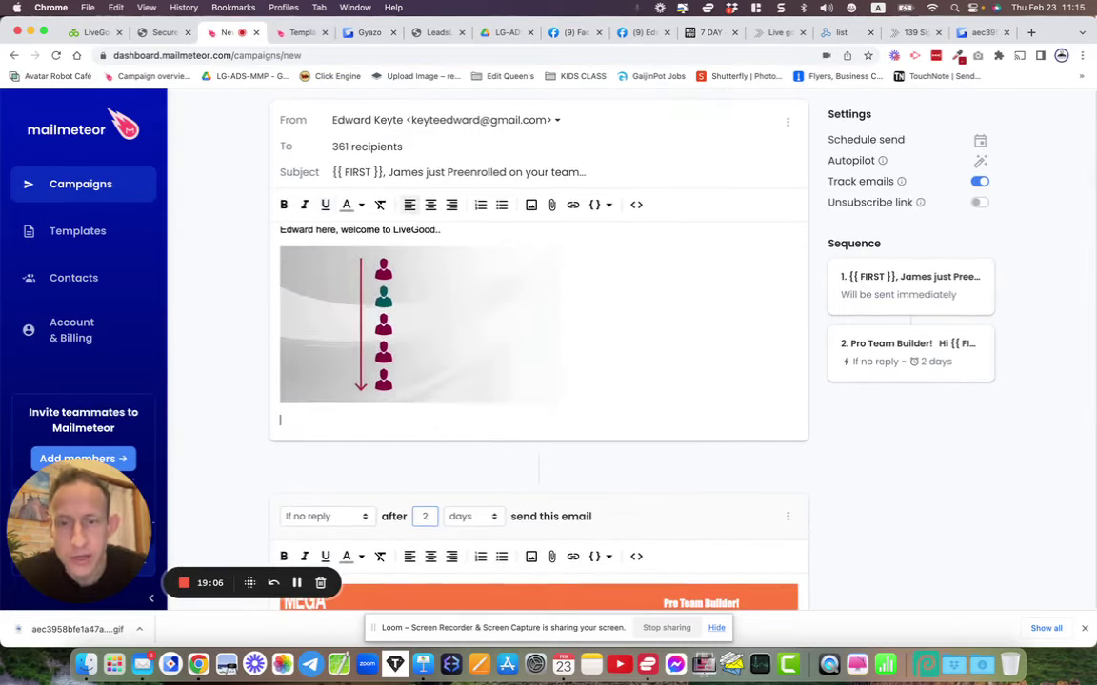
- Make the first email's greeting and welcome lines bold and colour the word LiveGood bright green
scroll(539, 333, up, 1)
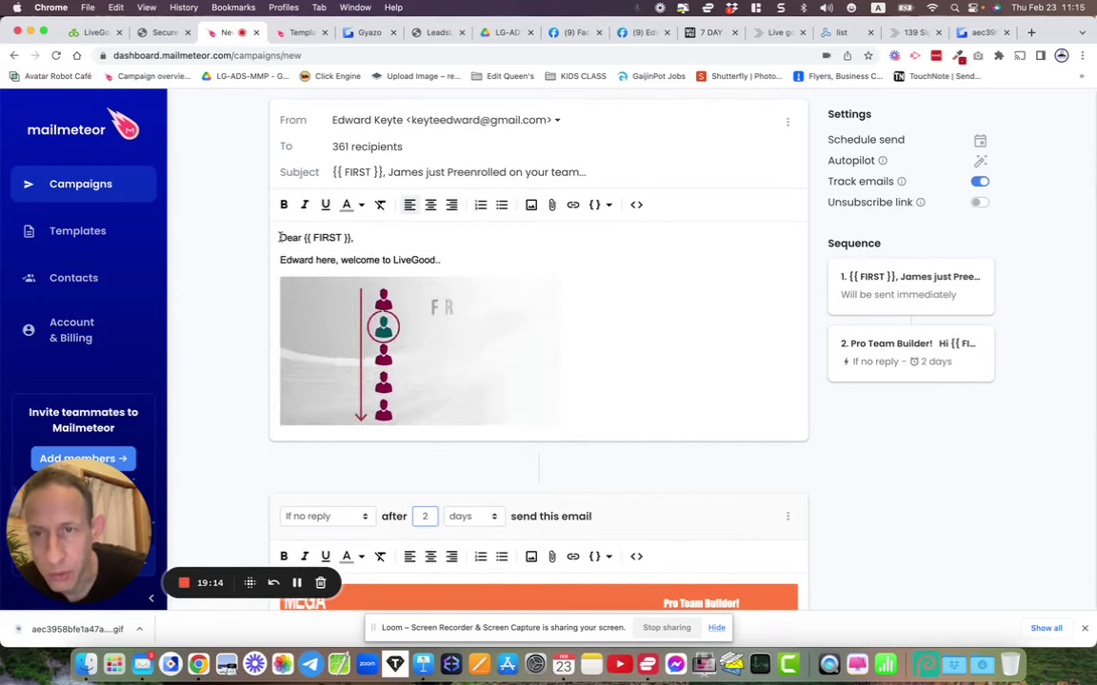
drag(279, 237, 444, 272)
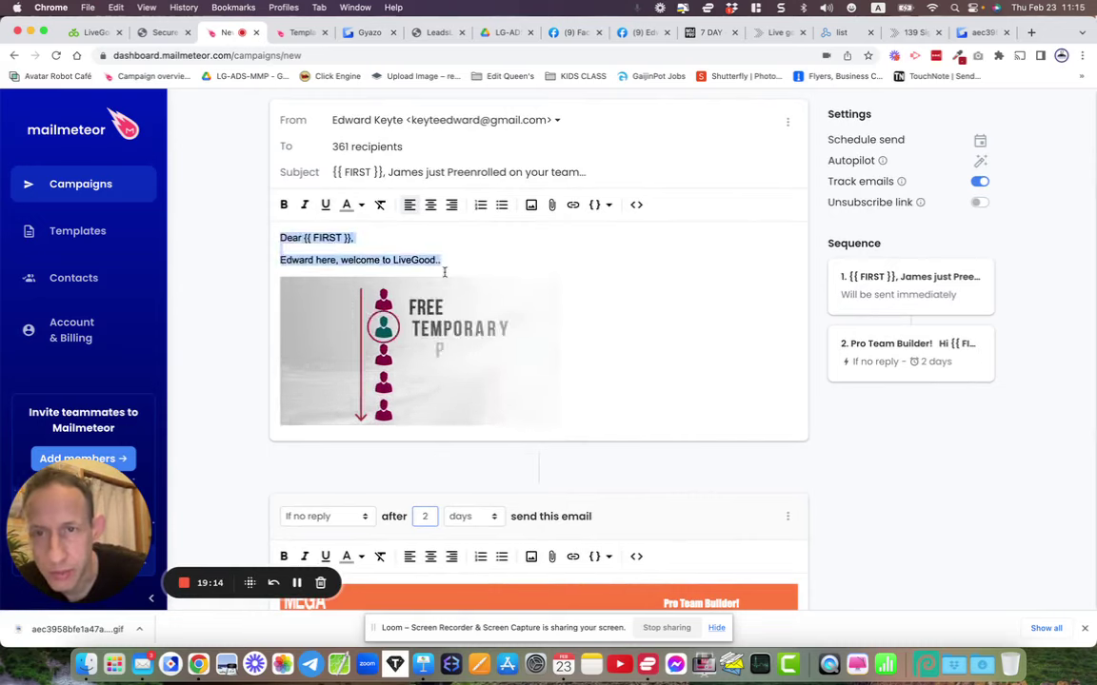
click(286, 208)
click(370, 261)
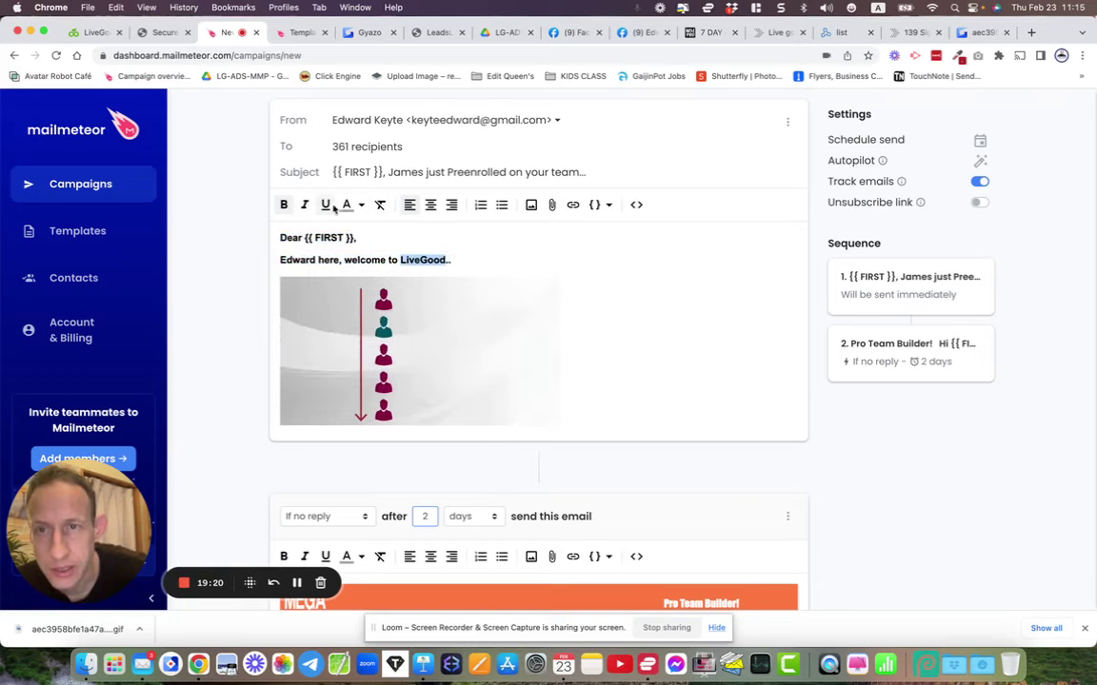
click(363, 207)
click(373, 246)
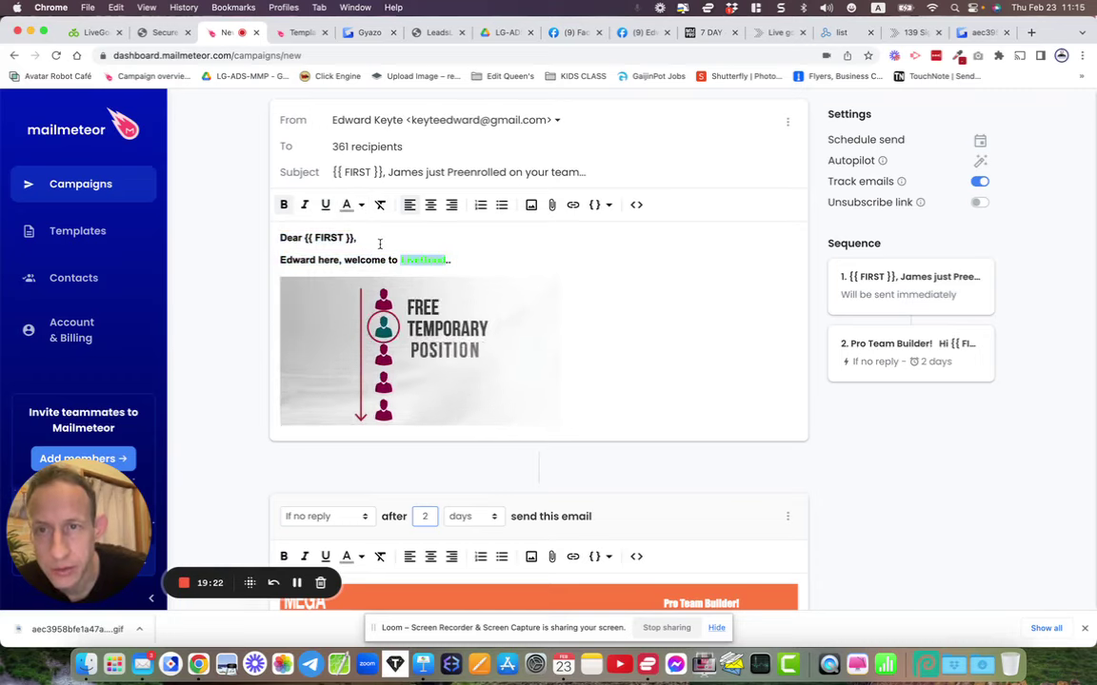
click(512, 282)
click(476, 265)
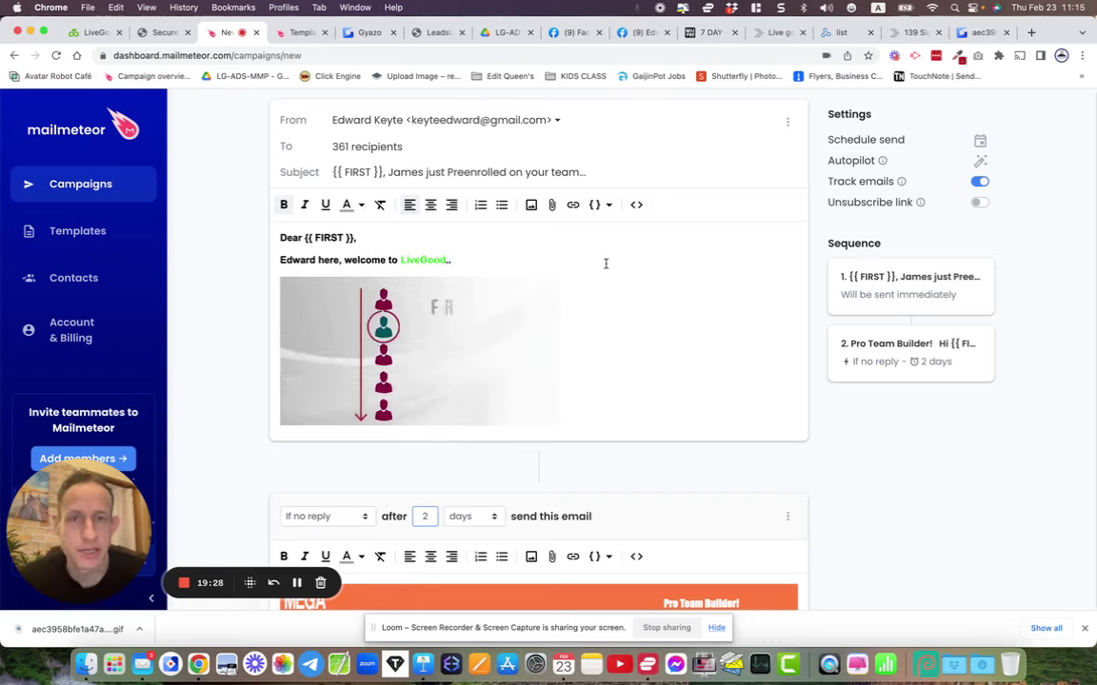
scroll(606, 263, up, 2)
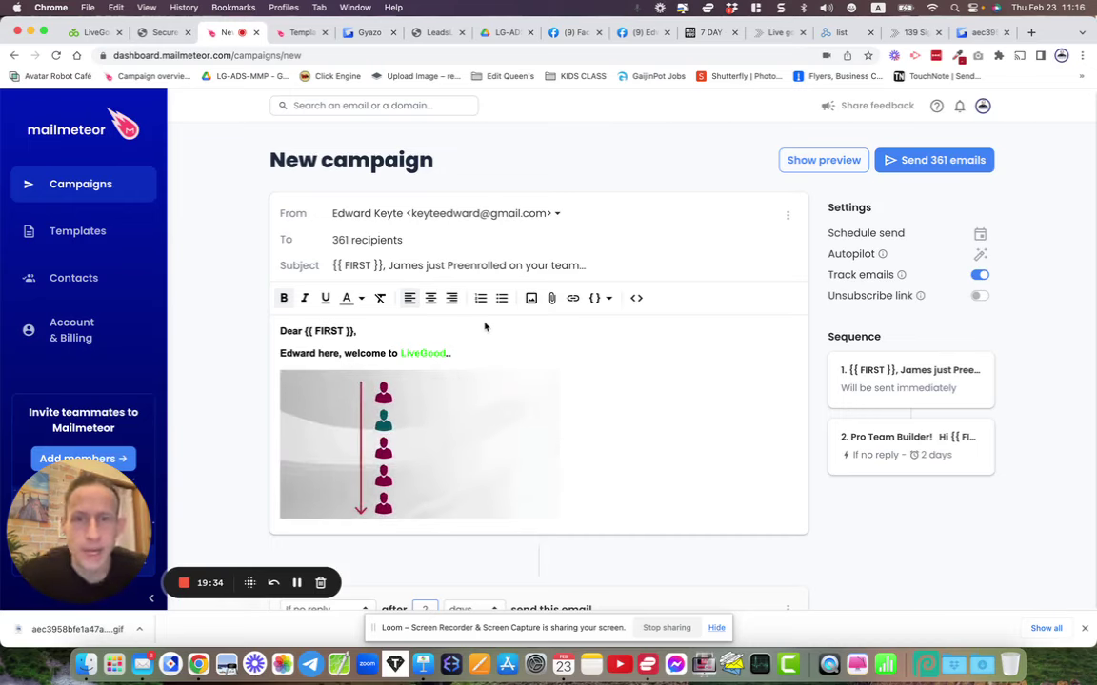
scroll(485, 326, down, 1)
scroll(485, 326, down, 5)
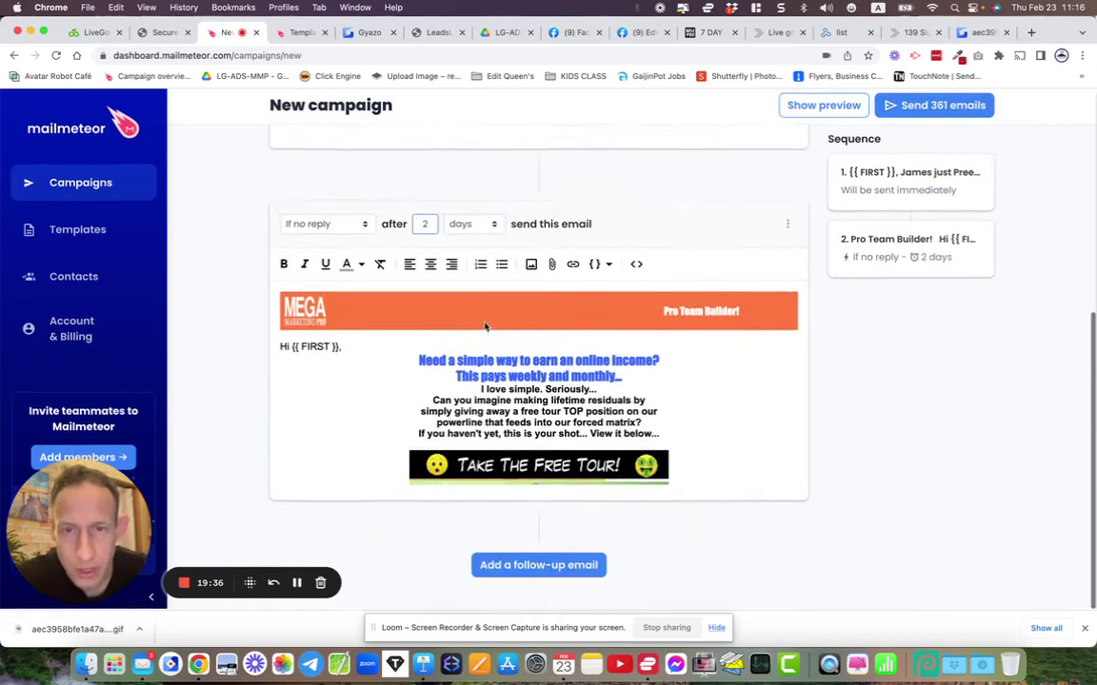
scroll(215, 310, up, 6)
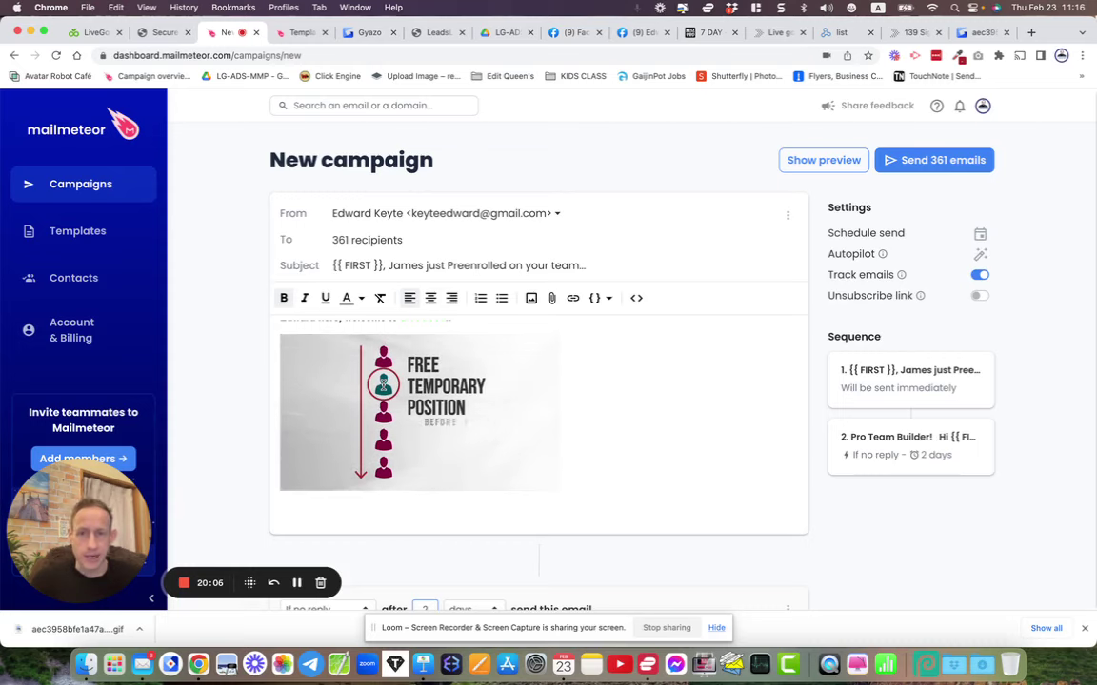
- Open Gyazo's app download page from the account options, look over its two capture shortcuts, and close the page
click(364, 34)
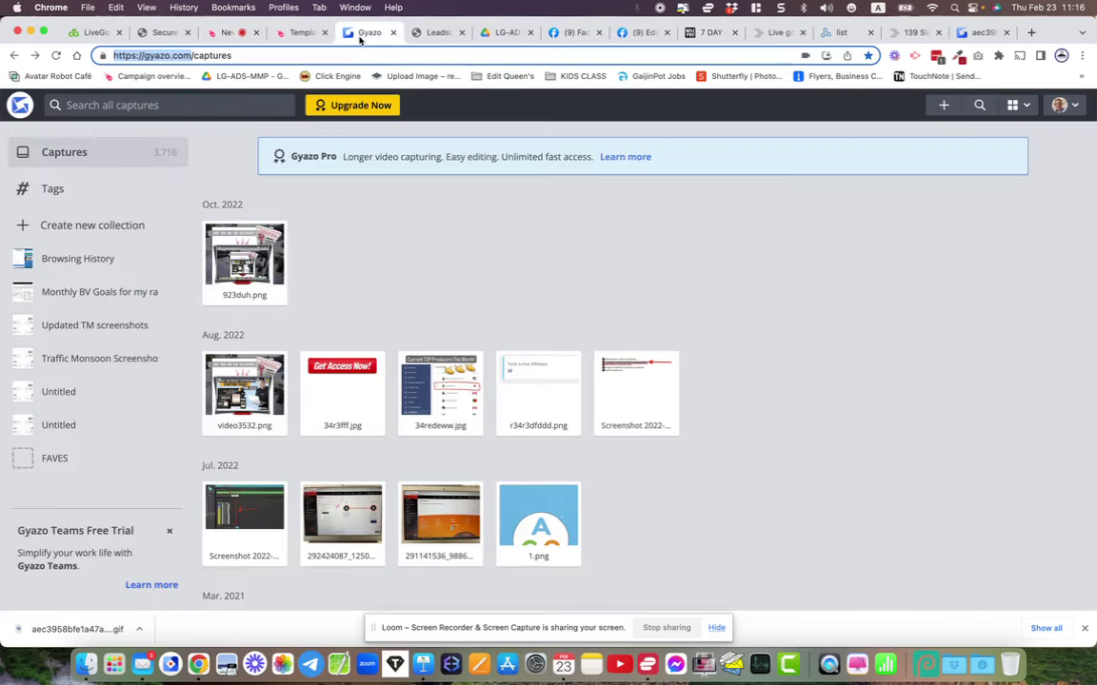
click(1066, 107)
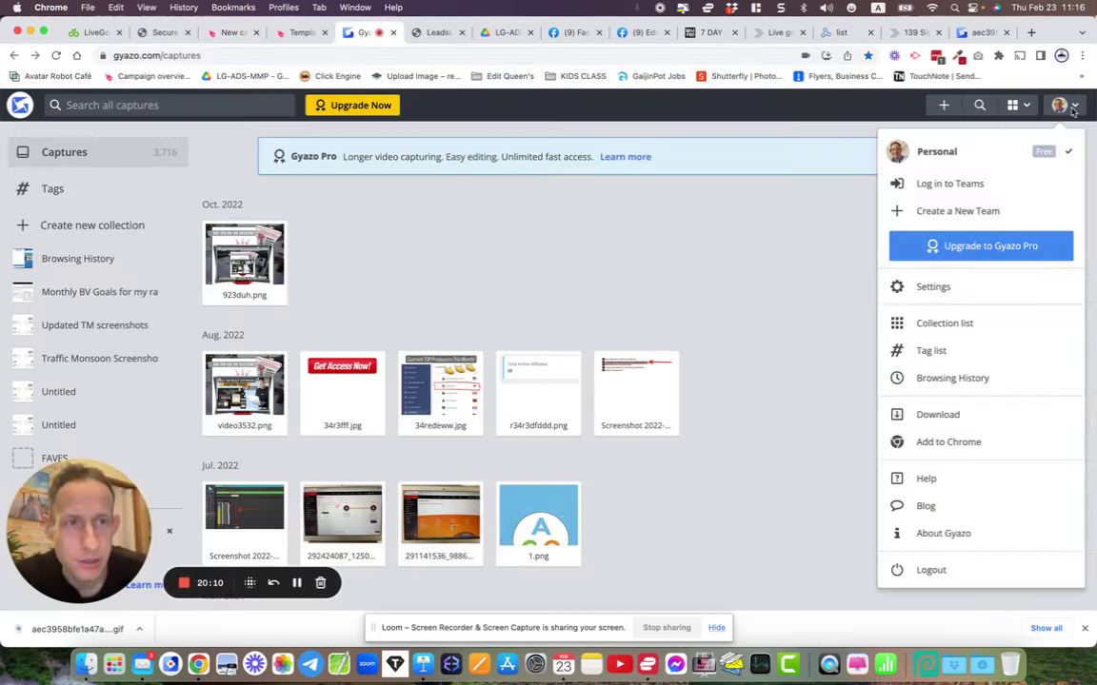
click(922, 415)
scroll(629, 433, down, 3)
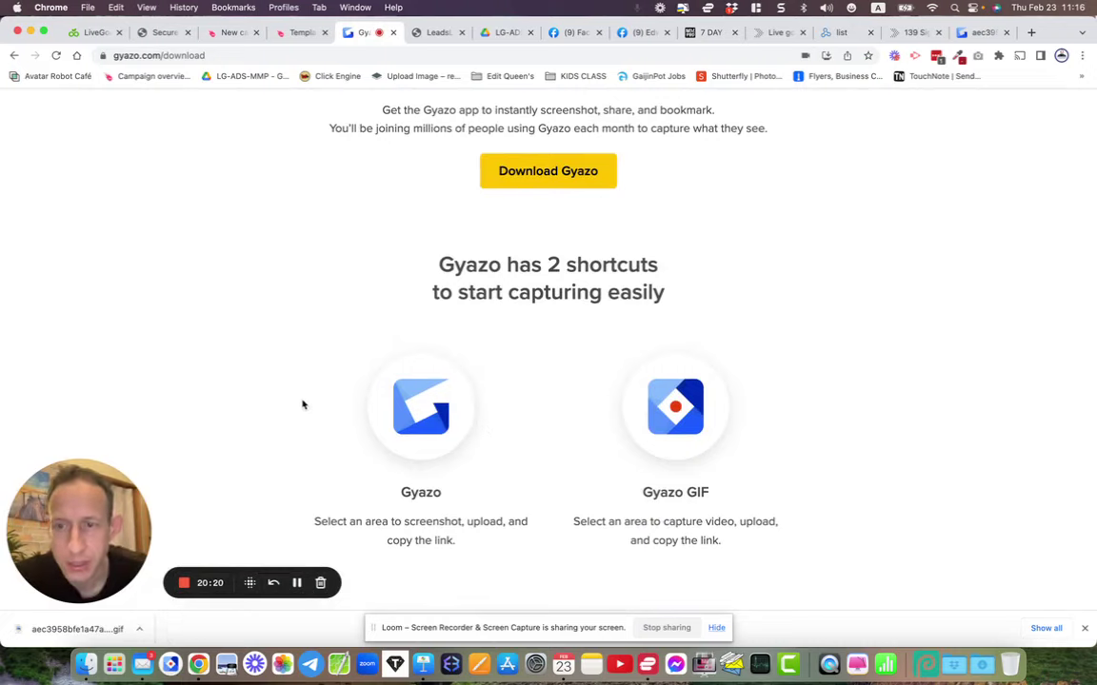
scroll(303, 404, up, 3)
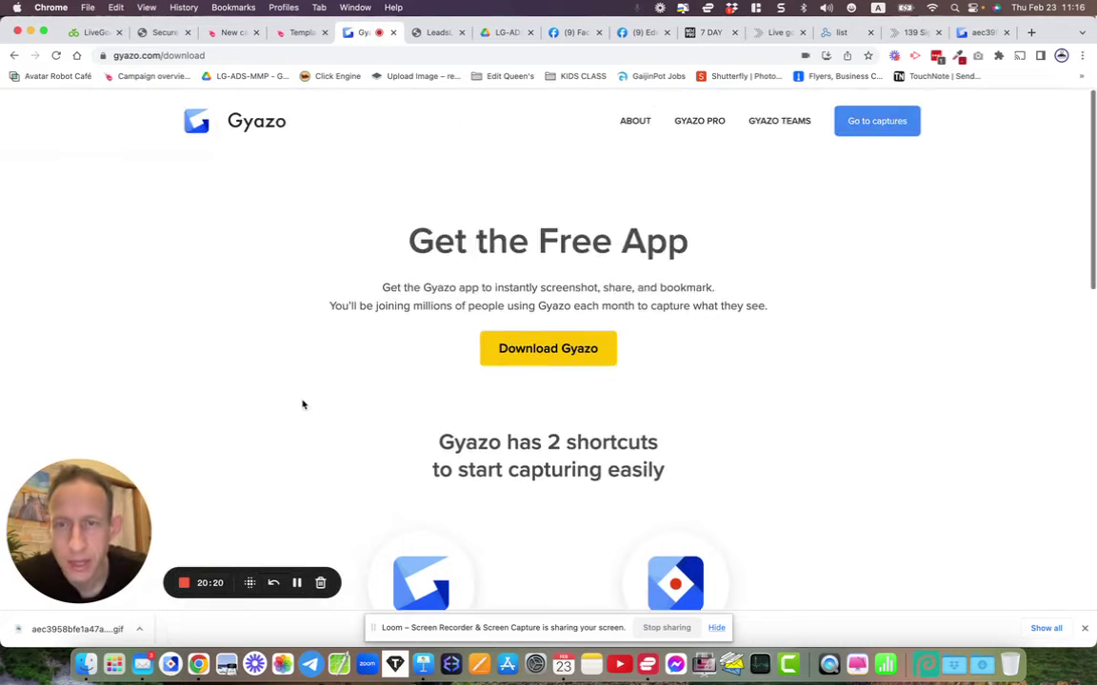
click(394, 33)
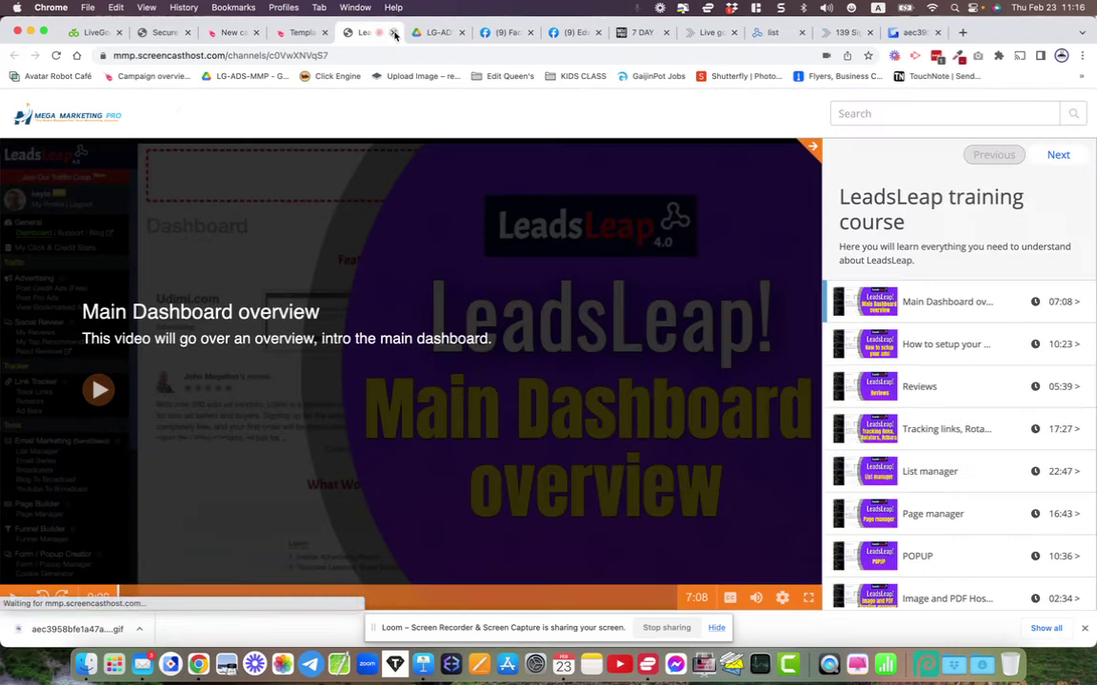
- Look through the ad images in the LG-ADS-MMP folder in Google Drive, from the PNG banners to the numbered lg-ad files
click(317, 35)
click(238, 33)
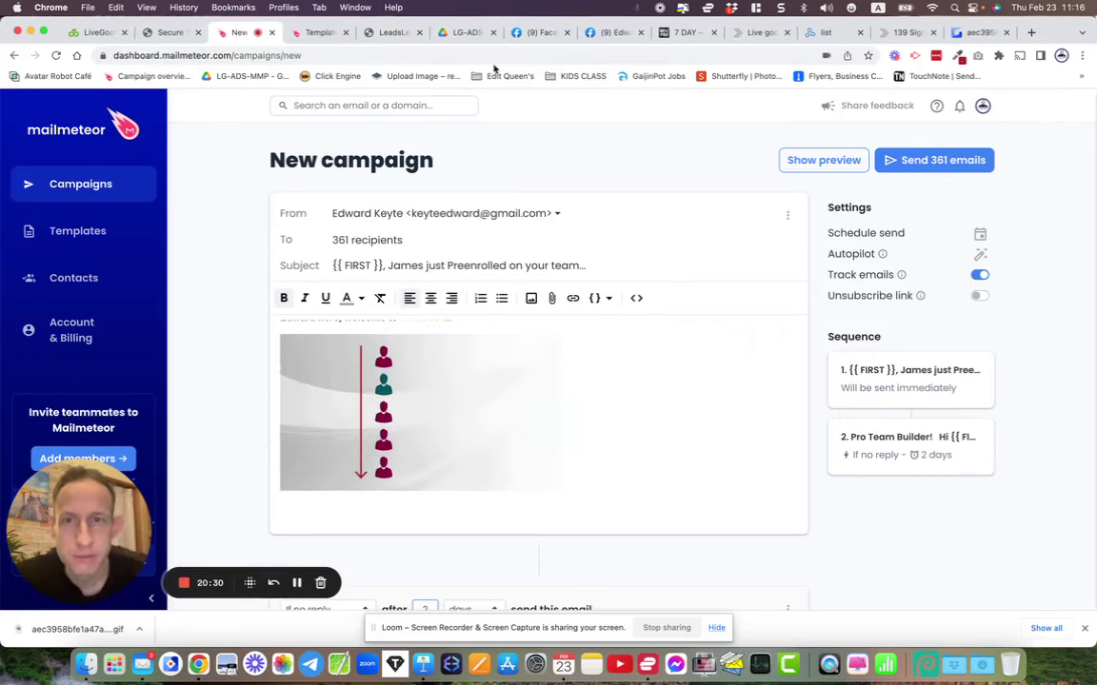
click(465, 34)
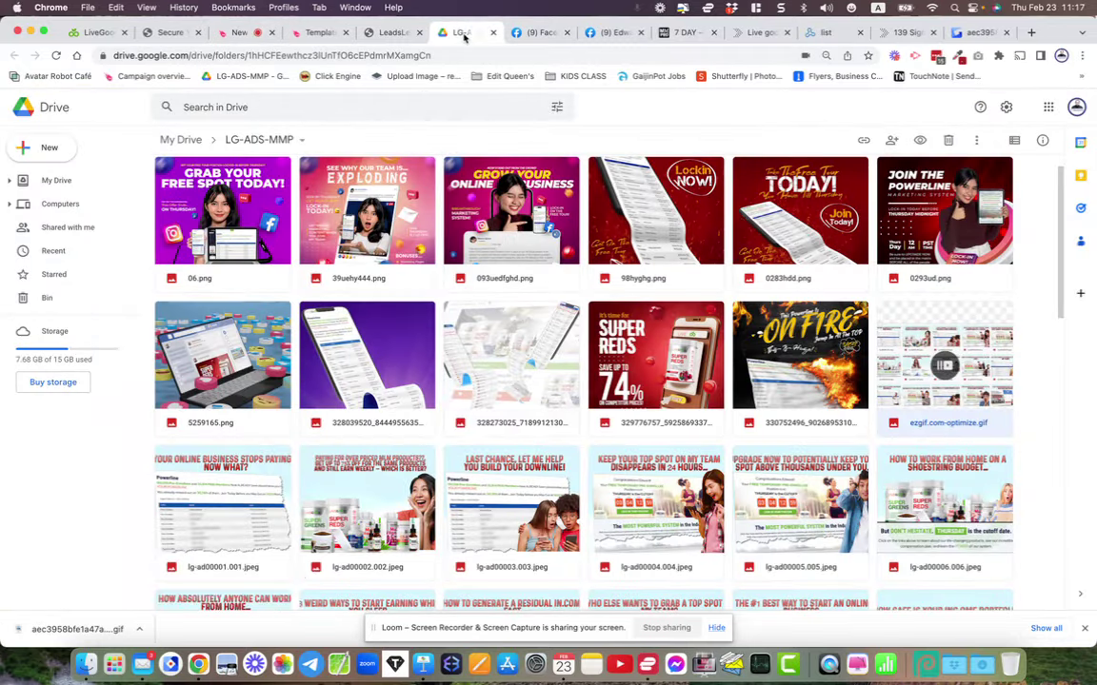
scroll(504, 342, down, 10)
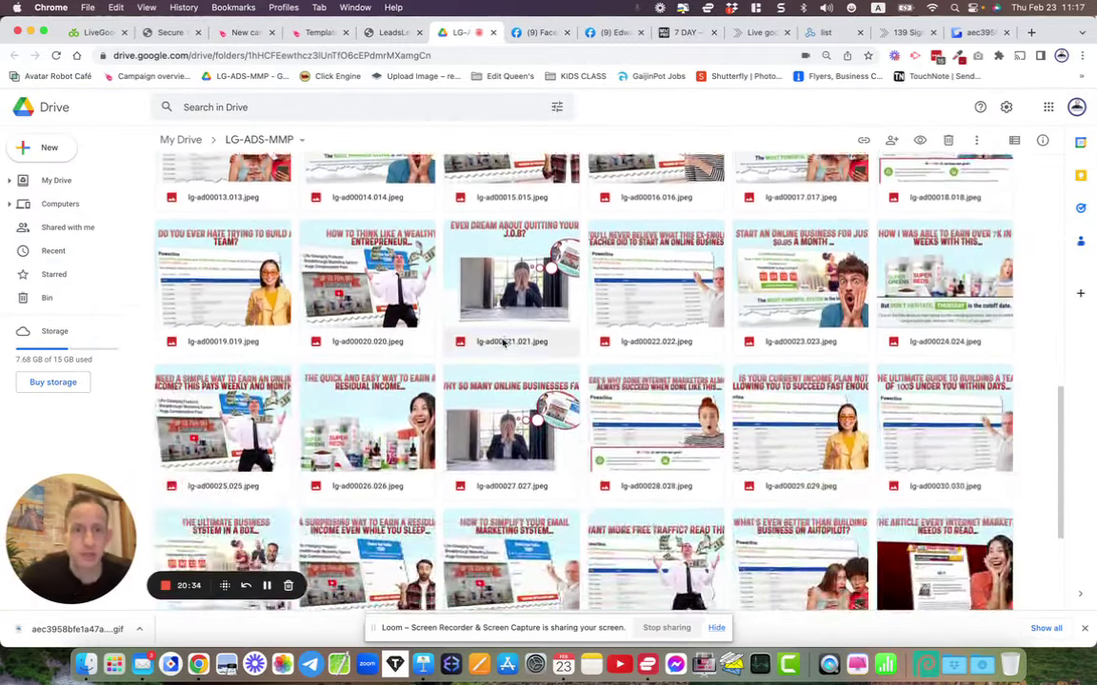
scroll(503, 342, down, 6)
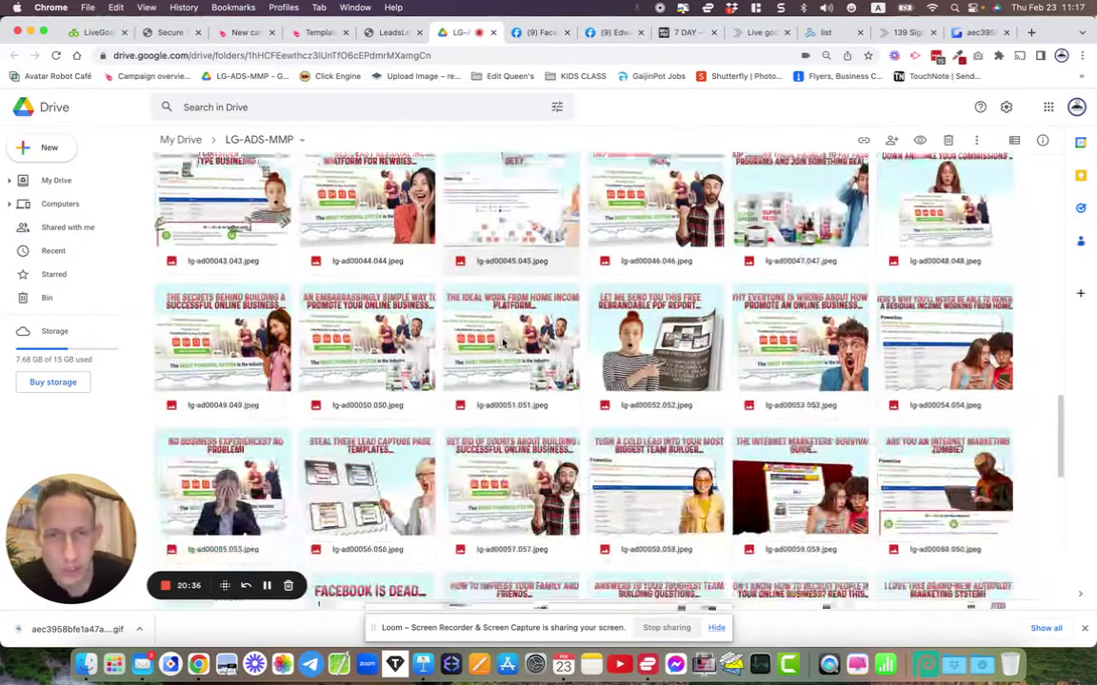
scroll(504, 342, down, 6)
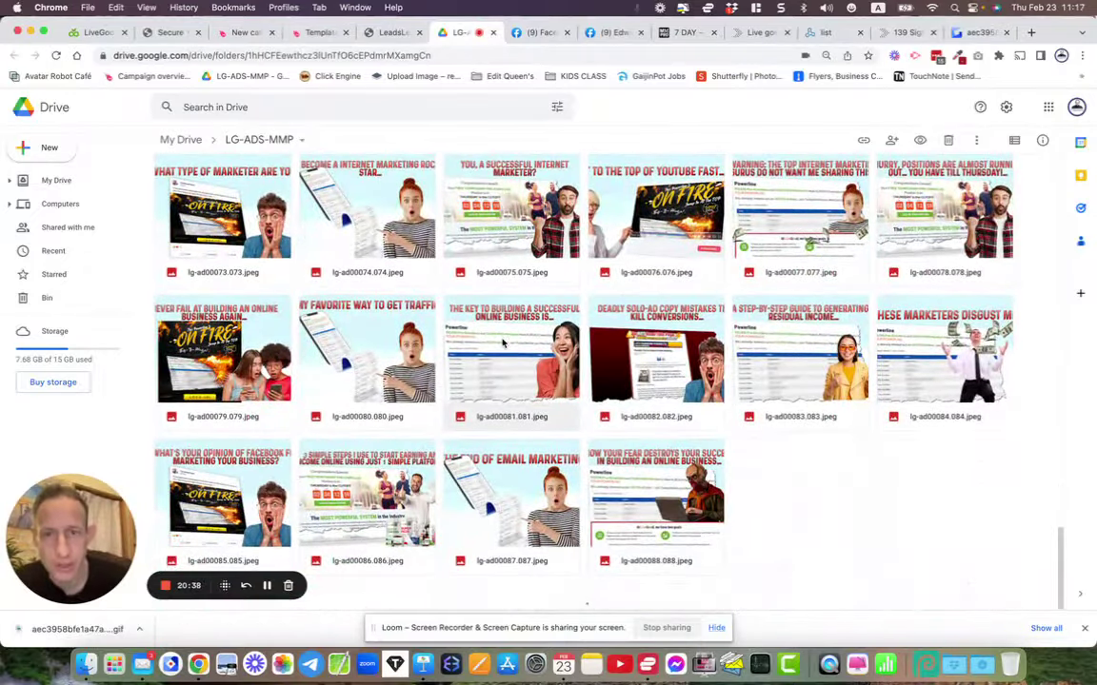
scroll(503, 343, down, 3)
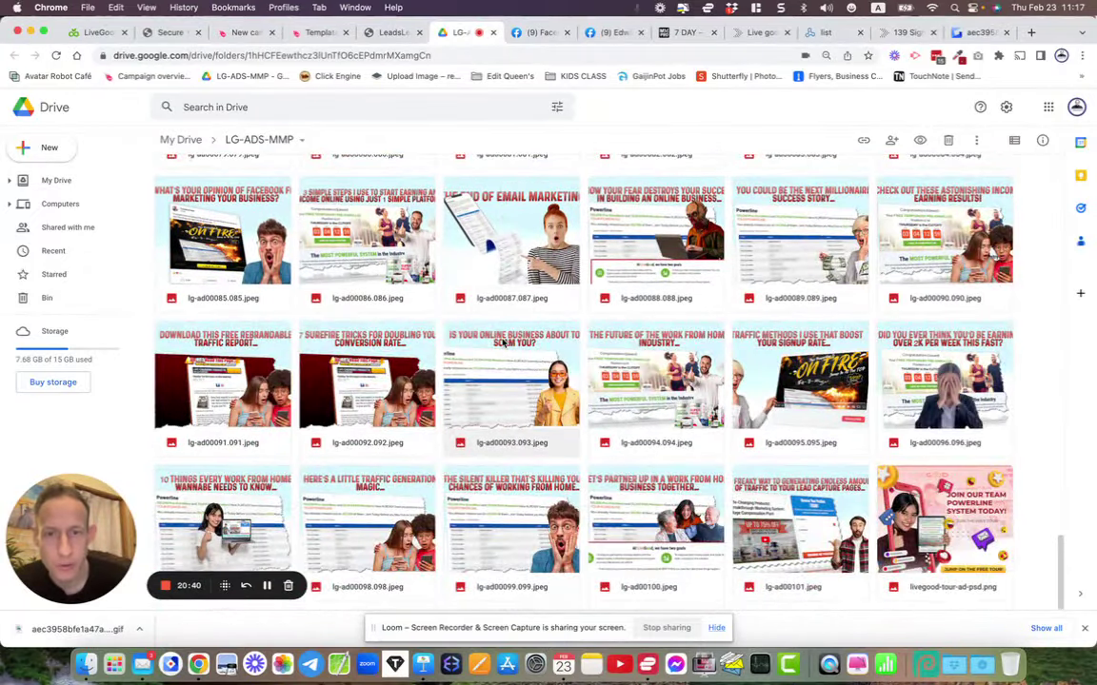
scroll(504, 342, up, 15)
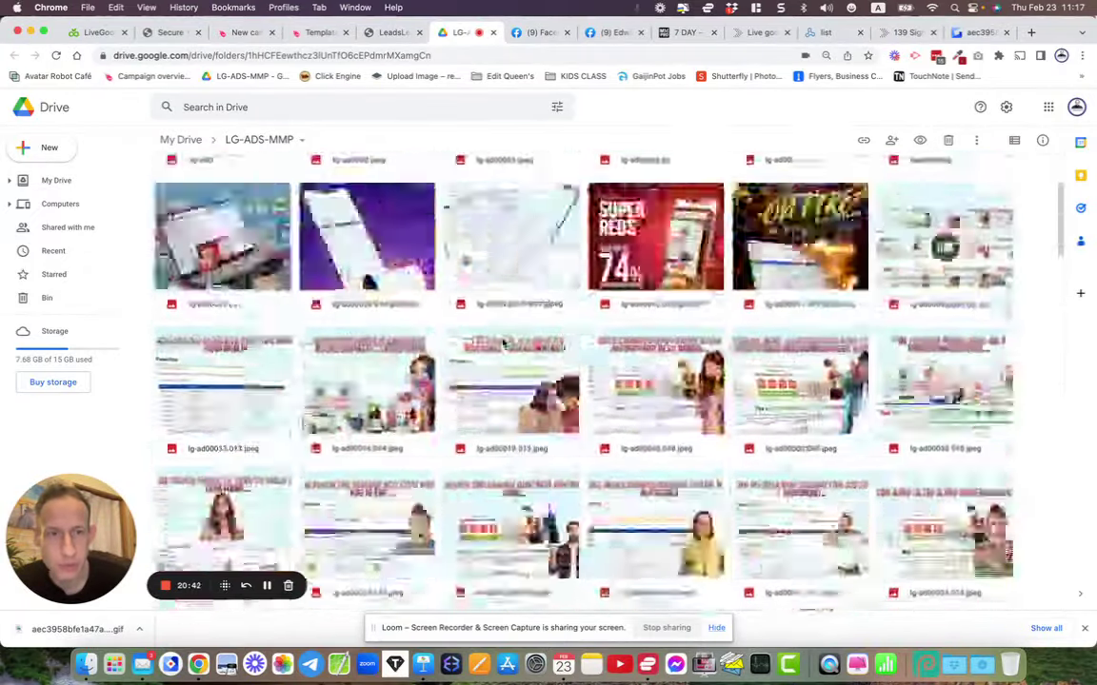
scroll(503, 343, up, 2)
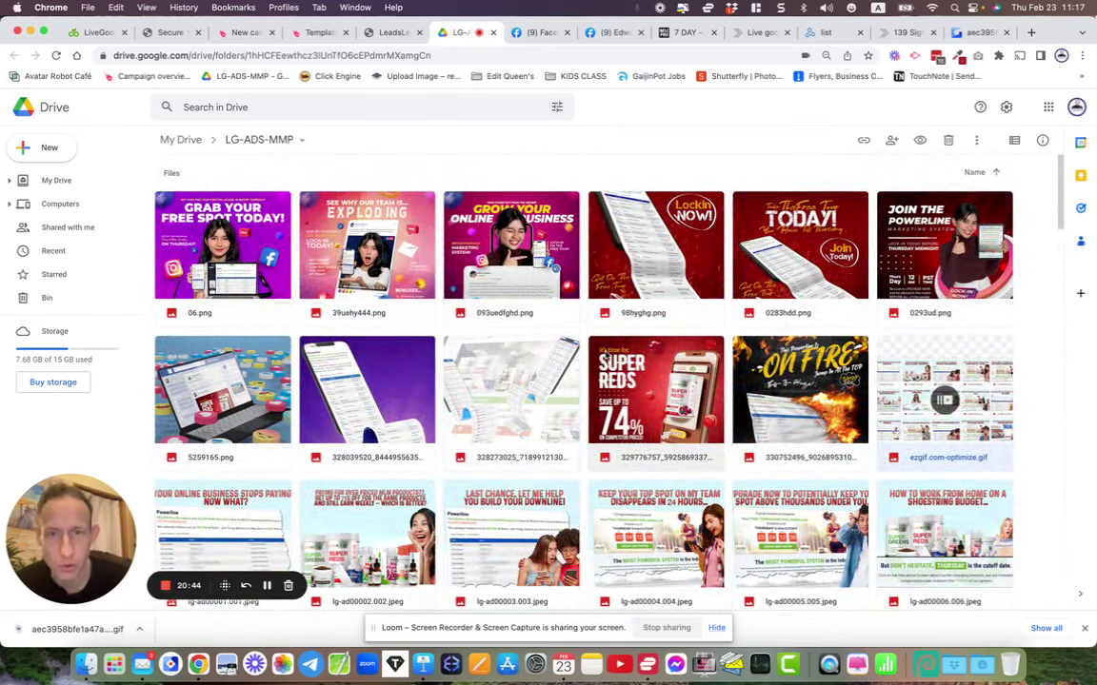
scroll(605, 354, down, 5)
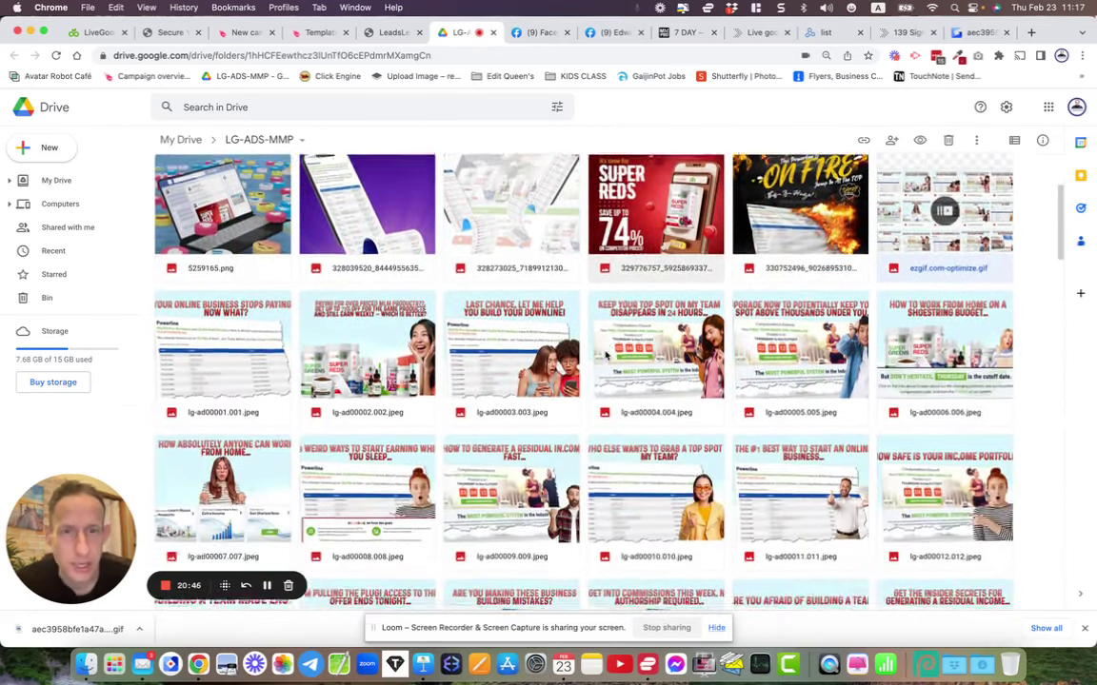
scroll(606, 354, down, 20)
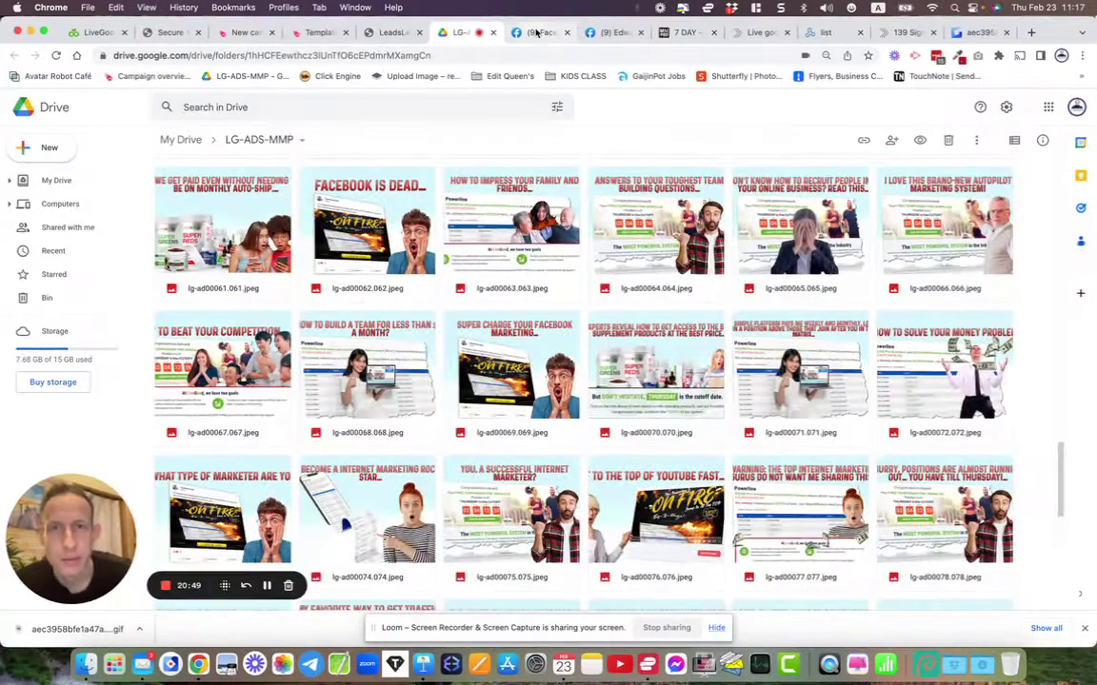
- View the email templates video on Facebook and look through the LiveGood posts on the account's own profile
click(536, 33)
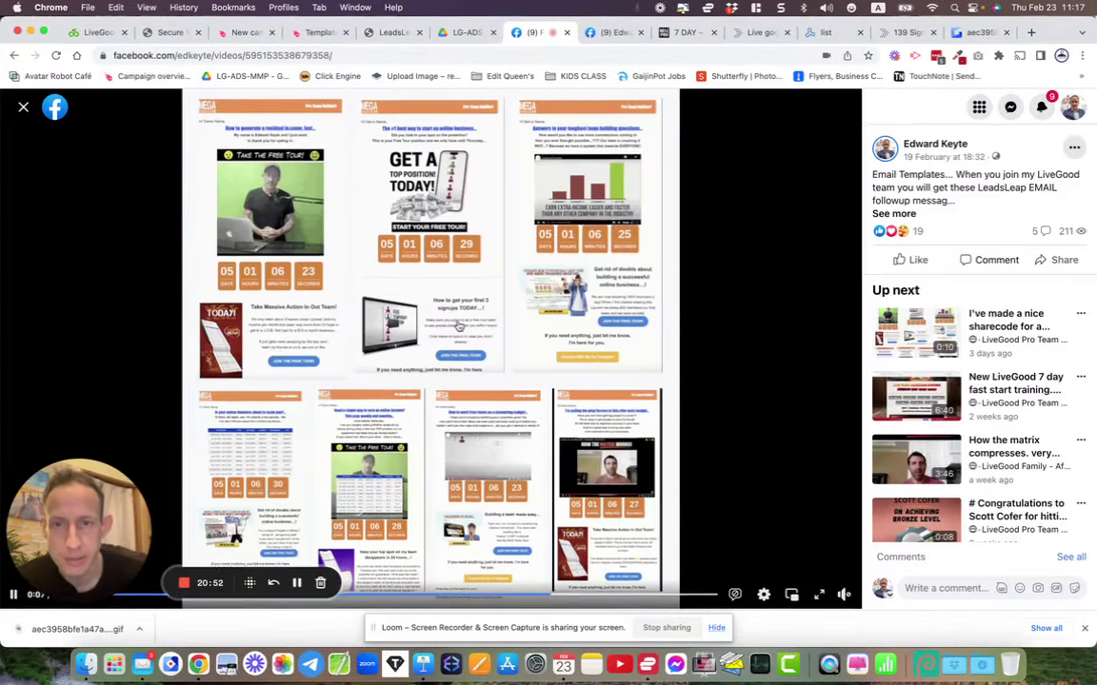
click(614, 33)
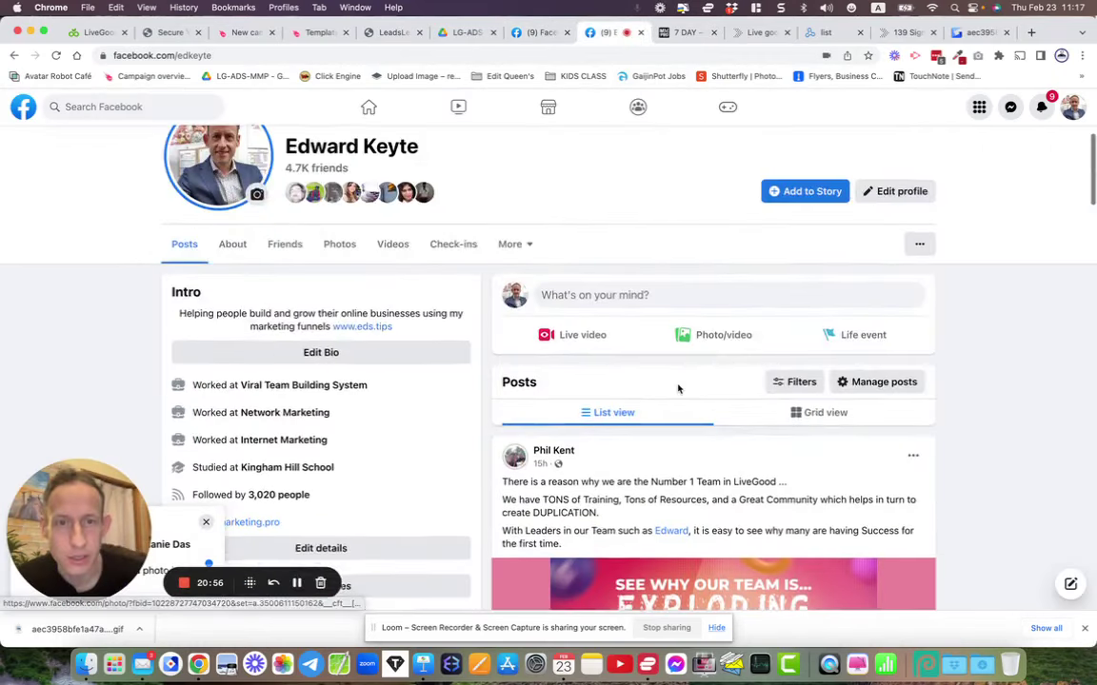
scroll(679, 388, down, 15)
scroll(679, 388, down, 5)
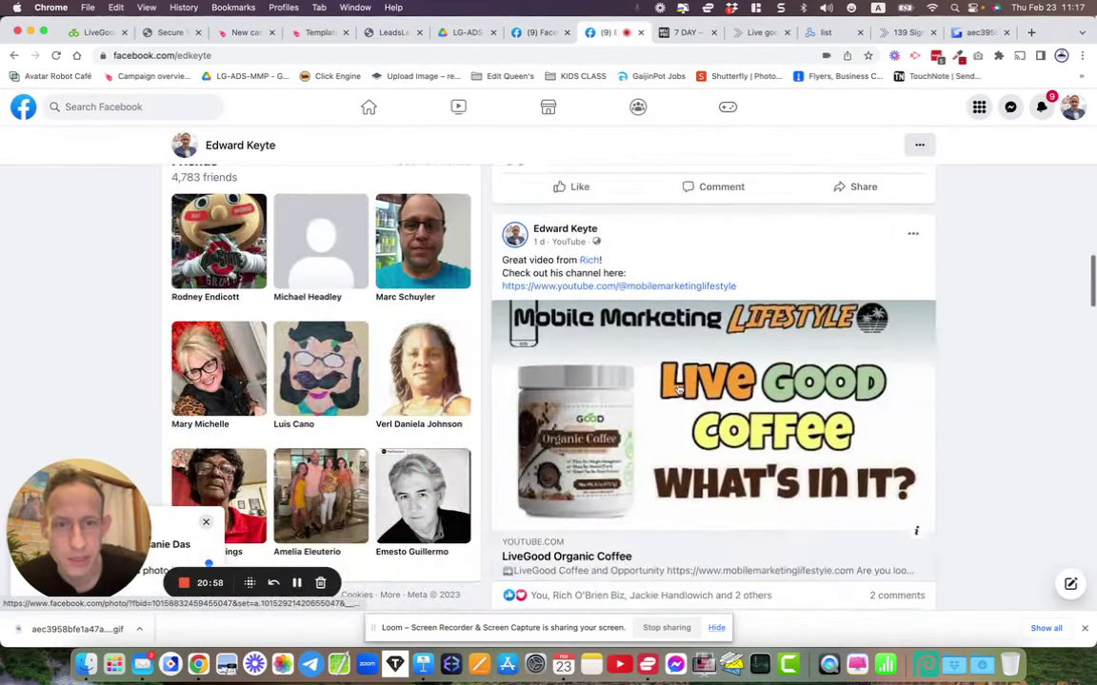
scroll(713, 385, down, 4)
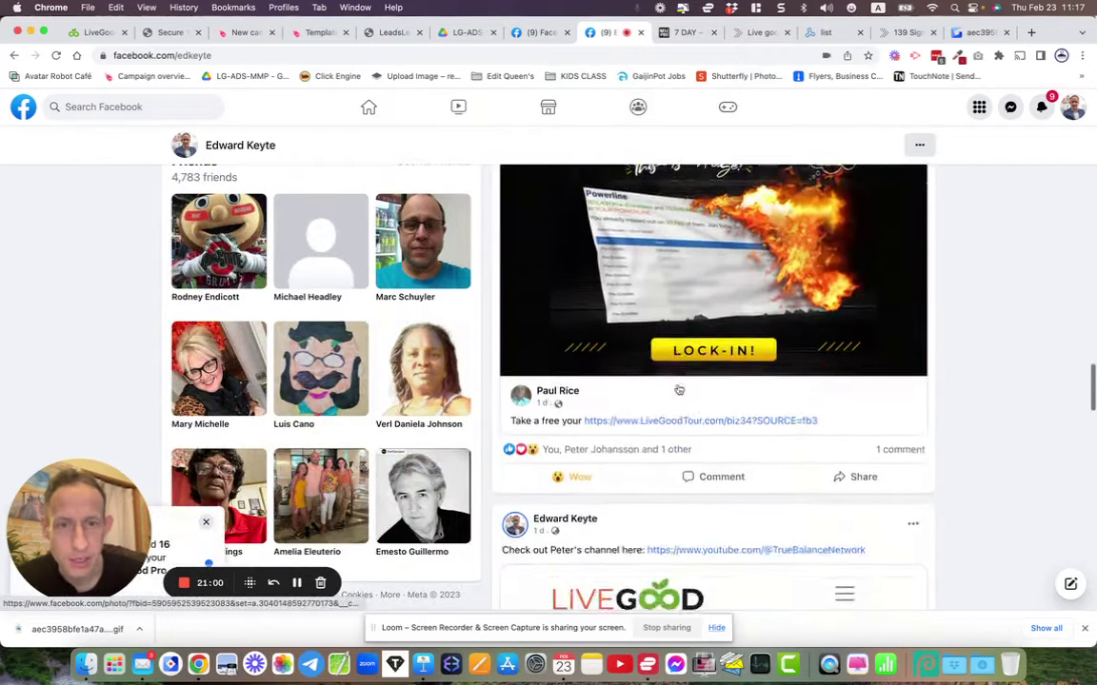
scroll(678, 388, down, 3)
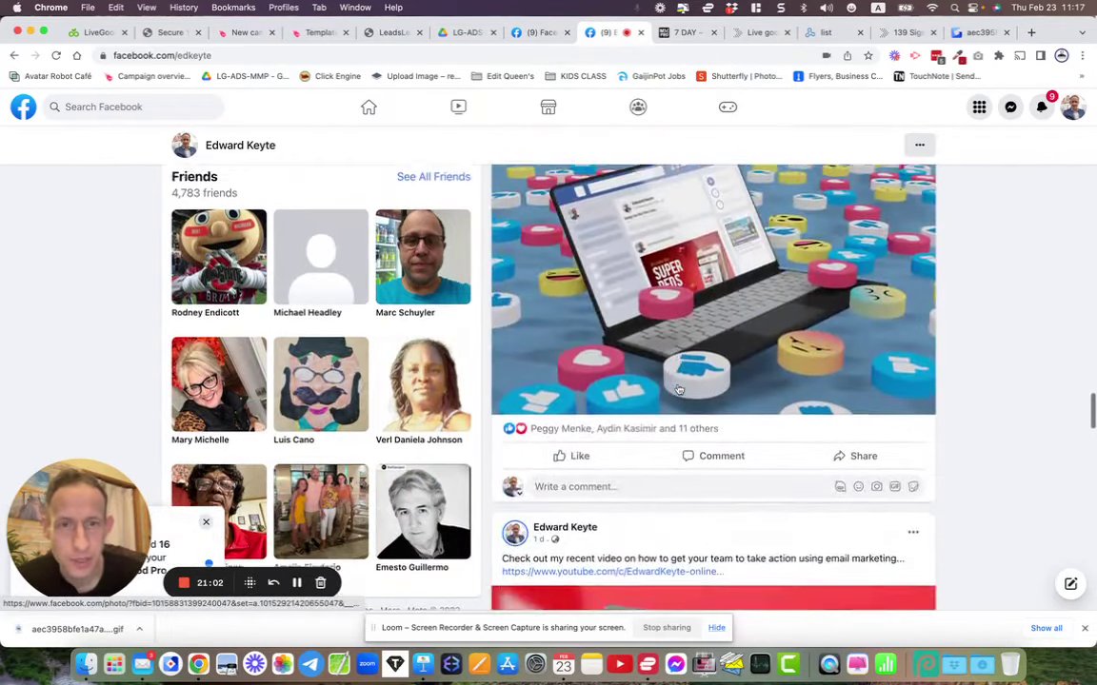
scroll(678, 389, down, 15)
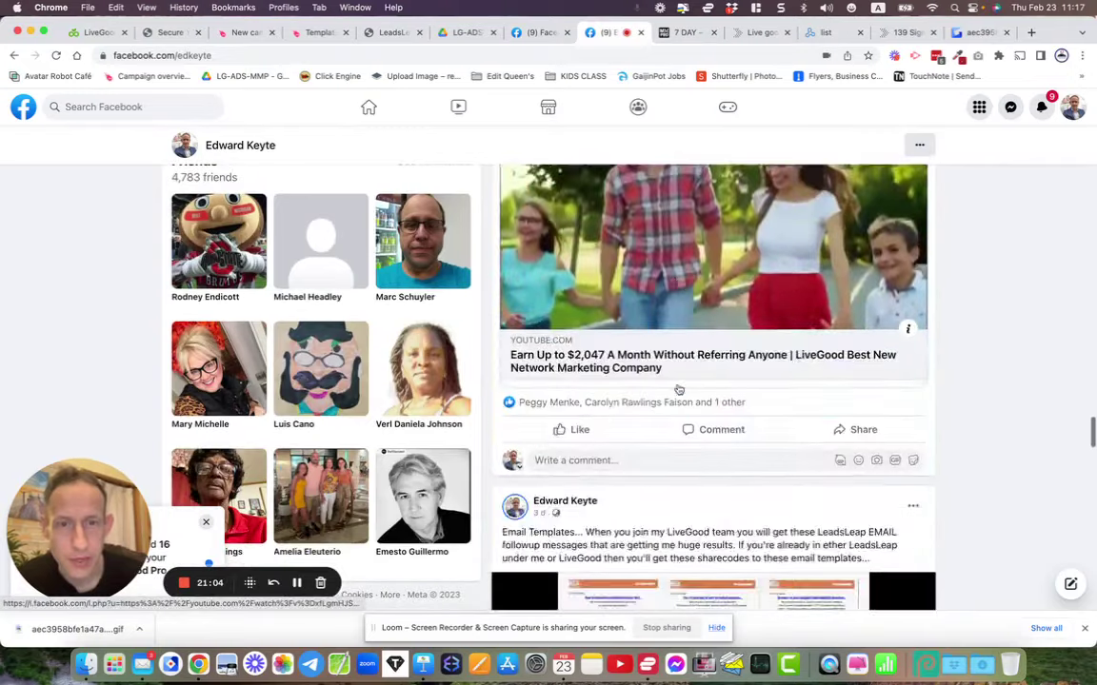
scroll(679, 389, down, 5)
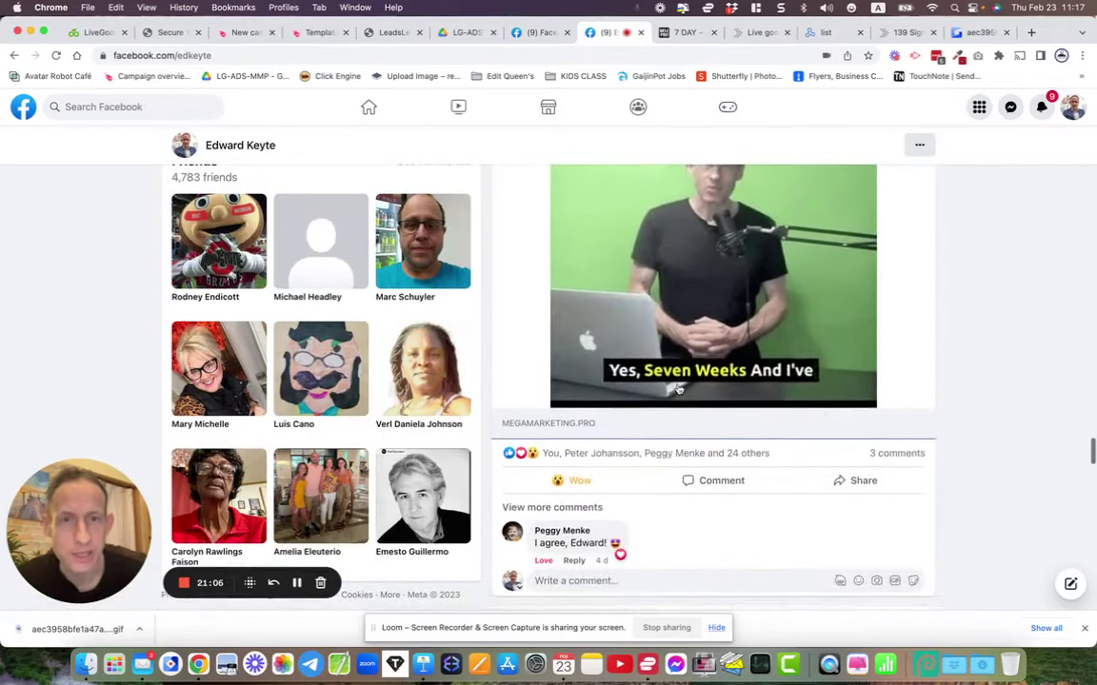
scroll(679, 388, up, 2)
- Examine the LiveGood 7 Day Training Fast Start page down to the Day 1 first steps video
click(686, 33)
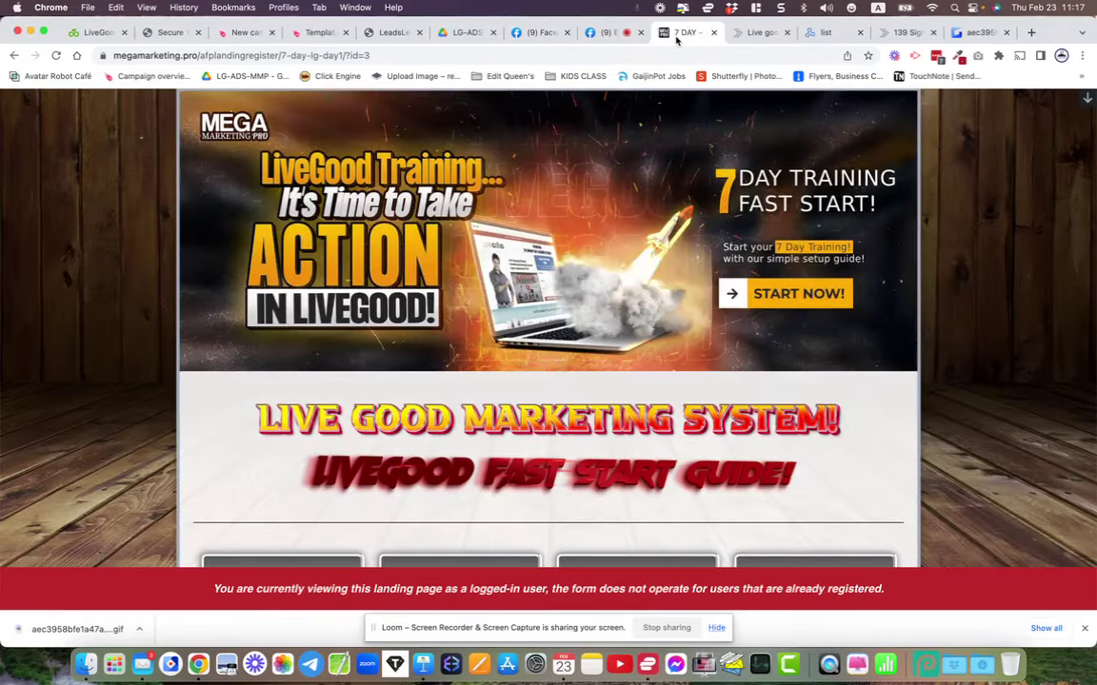
scroll(653, 252, down, 11)
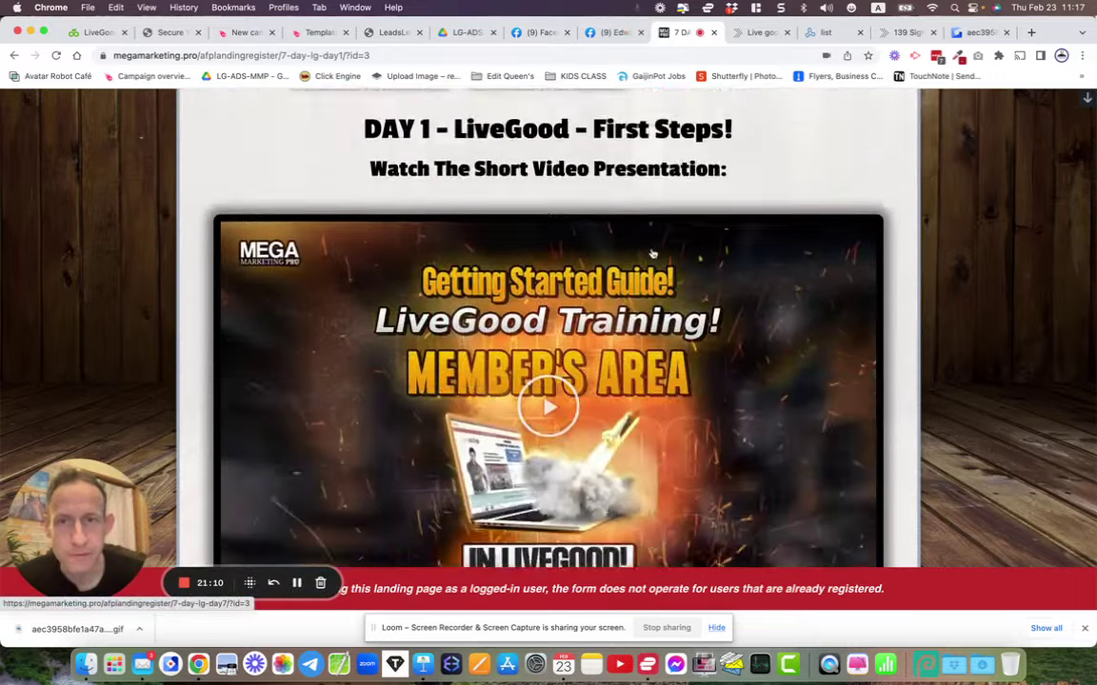